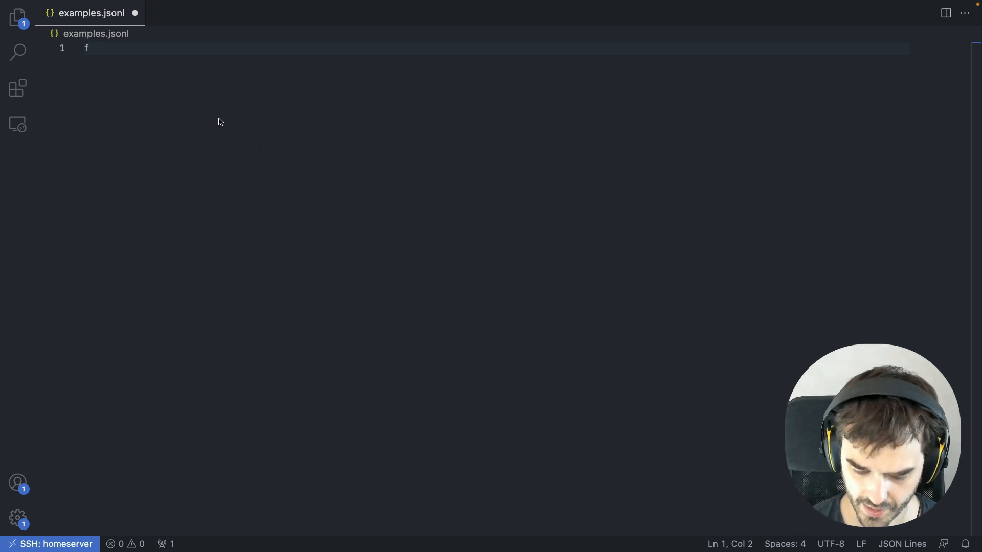
- Sketch a diagram with "ex" branching by arrows to "model₁" and "model₂", with an outgoing arrow after each model
{"action": "mouse_move", "coordinate": [243, 110]}
{"action": "left_mouse_down"}
{"action": "mouse_move", "coordinate": [315, 107]}
{"action": "mouse_move", "coordinate": [329, 121]}
{"action": "left_mouse_up"}
{"action": "mouse_move", "coordinate": [246, 232]}
{"action": "left_mouse_down"}
{"action": "mouse_move", "coordinate": [258, 242]}
{"action": "mouse_move", "coordinate": [315, 226]}
{"action": "mouse_move", "coordinate": [336, 231]}
{"action": "mouse_move", "coordinate": [346, 249]}
{"action": "left_mouse_up"}
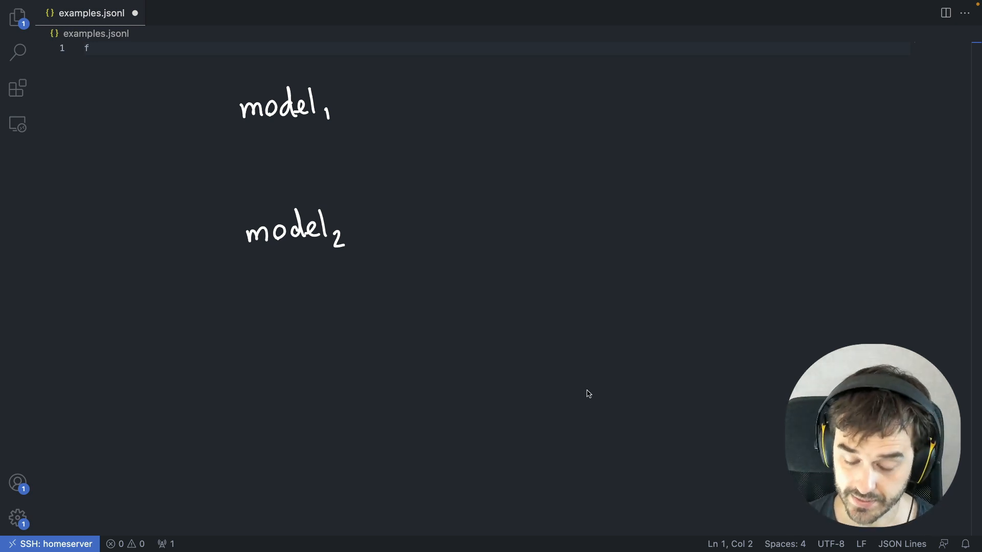
{"action": "mouse_move", "coordinate": [92, 179]}
{"action": "left_mouse_down"}
{"action": "mouse_move", "coordinate": [101, 175]}
{"action": "mouse_move", "coordinate": [97, 187]}
{"action": "left_mouse_up"}
{"action": "mouse_move", "coordinate": [103, 174]}
{"action": "left_mouse_down"}
{"action": "mouse_move", "coordinate": [115, 189]}
{"action": "mouse_move", "coordinate": [114, 170]}
{"action": "mouse_move", "coordinate": [207, 120]}
{"action": "mouse_move", "coordinate": [200, 129]}
{"action": "left_mouse_up"}
{"action": "left_click_drag", "start_coordinate": [129, 197], "coordinate": [232, 238]}
{"action": "left_click_drag", "start_coordinate": [348, 105], "coordinate": [399, 101]}
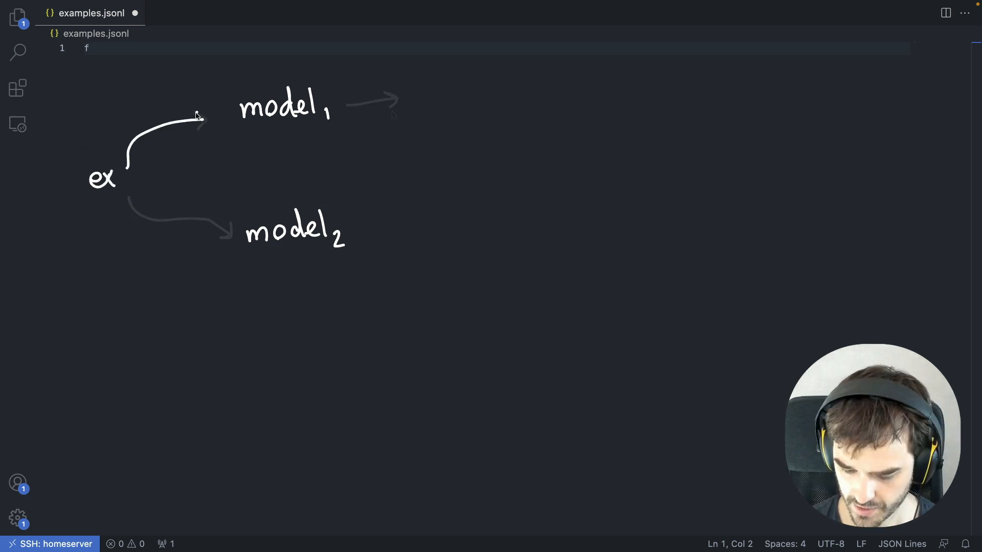
{"action": "left_click_drag", "start_coordinate": [361, 234], "coordinate": [401, 230]}
{"action": "left_click_drag", "start_coordinate": [393, 222], "coordinate": [400, 235]}
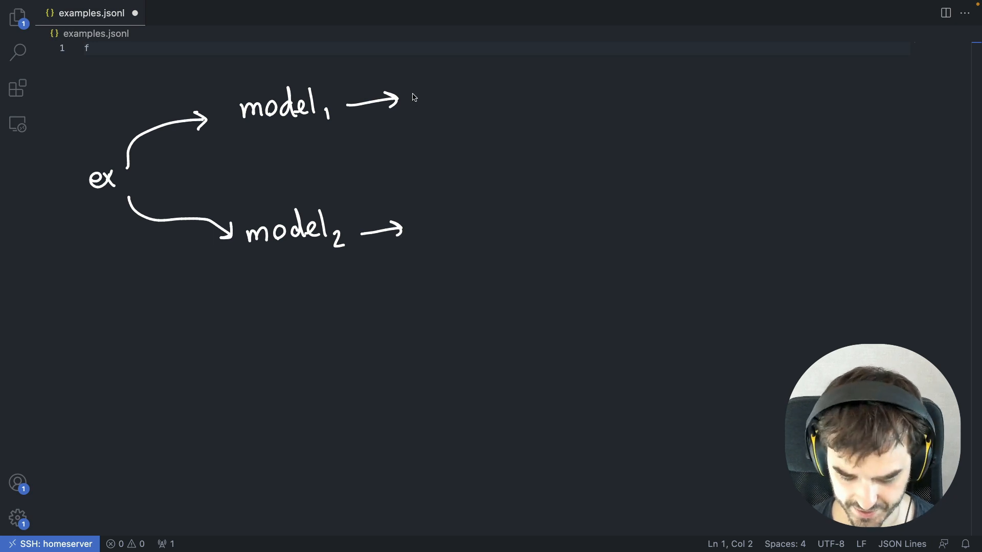
- Handwrite "pred₁" at the end of the first model's arrow and "pred₂" at the end of the second's
{"action": "left_click_drag", "start_coordinate": [411, 93], "coordinate": [423, 98]}
{"action": "left_click_drag", "start_coordinate": [428, 99], "coordinate": [439, 88]}
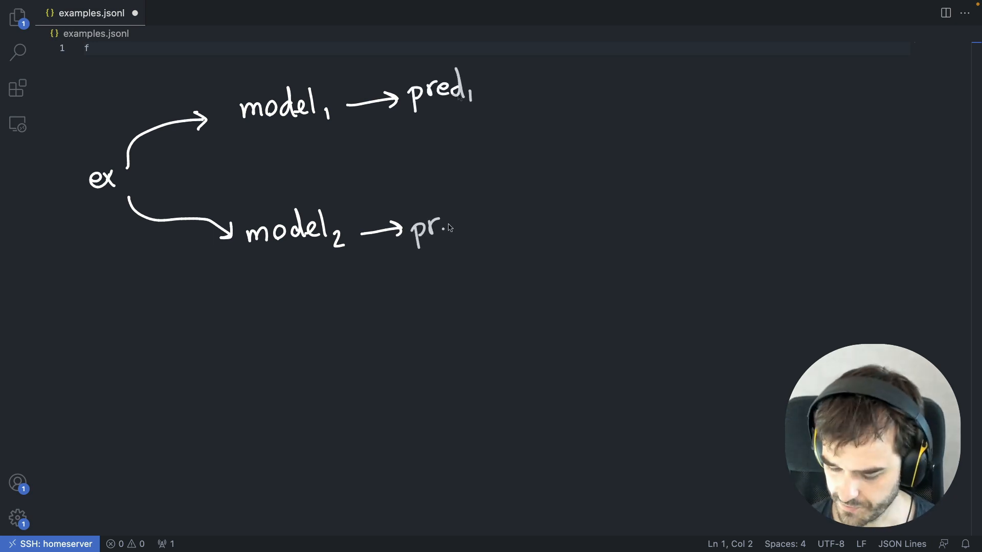
{"action": "left_click_drag", "start_coordinate": [441, 229], "coordinate": [453, 225]}
{"action": "mouse_move", "coordinate": [463, 222]}
{"action": "left_mouse_down"}
{"action": "mouse_move", "coordinate": [460, 210]}
{"action": "mouse_move", "coordinate": [459, 235]}
{"action": "left_mouse_up"}
{"action": "left_click_drag", "start_coordinate": [474, 227], "coordinate": [487, 247]}
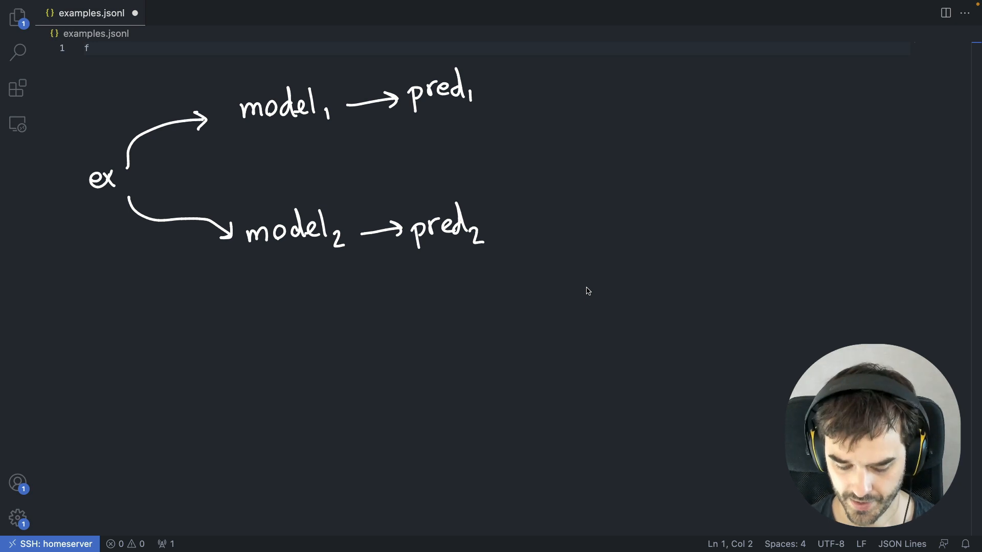
- Add a vertical column of seven dots beneath "ex" to indicate more examples
{"action": "left_click", "coordinate": [103, 210]}
{"action": "left_click", "coordinate": [103, 223]}
{"action": "left_click", "coordinate": [104, 235]}
{"action": "left_click", "coordinate": [104, 251]}
{"action": "left_click", "coordinate": [105, 263]}
{"action": "left_click", "coordinate": [104, 282]}
{"action": "left_click", "coordinate": [103, 297]}
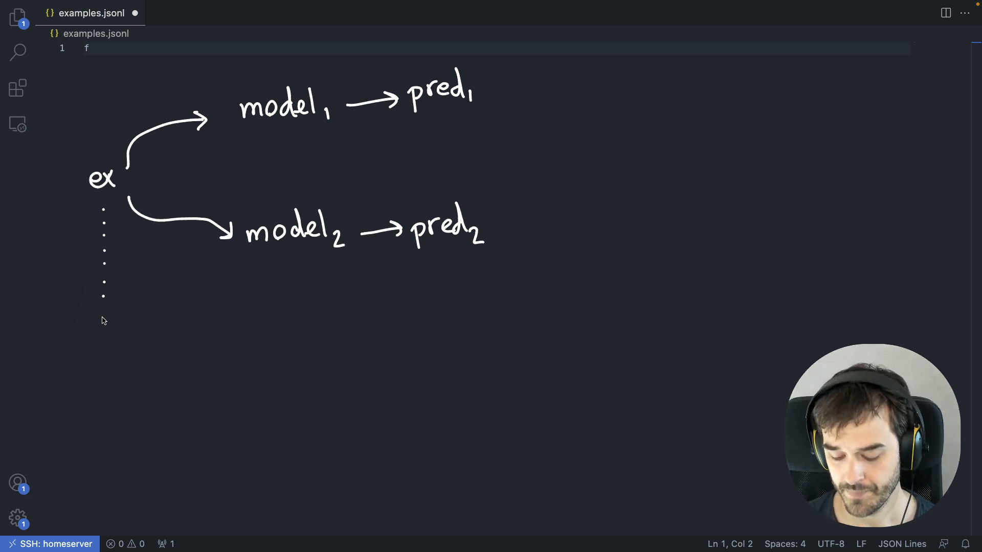
- Draw arrows from both predictions converging on a handwritten "disagree", and add an arrow leading out of that word
{"action": "mouse_move", "coordinate": [490, 86]}
{"action": "left_mouse_down"}
{"action": "mouse_move", "coordinate": [532, 114]}
{"action": "mouse_move", "coordinate": [537, 143]}
{"action": "mouse_move", "coordinate": [543, 132]}
{"action": "left_mouse_up"}
{"action": "left_click_drag", "start_coordinate": [495, 234], "coordinate": [540, 190]}
{"action": "left_click_drag", "start_coordinate": [496, 165], "coordinate": [658, 162]}
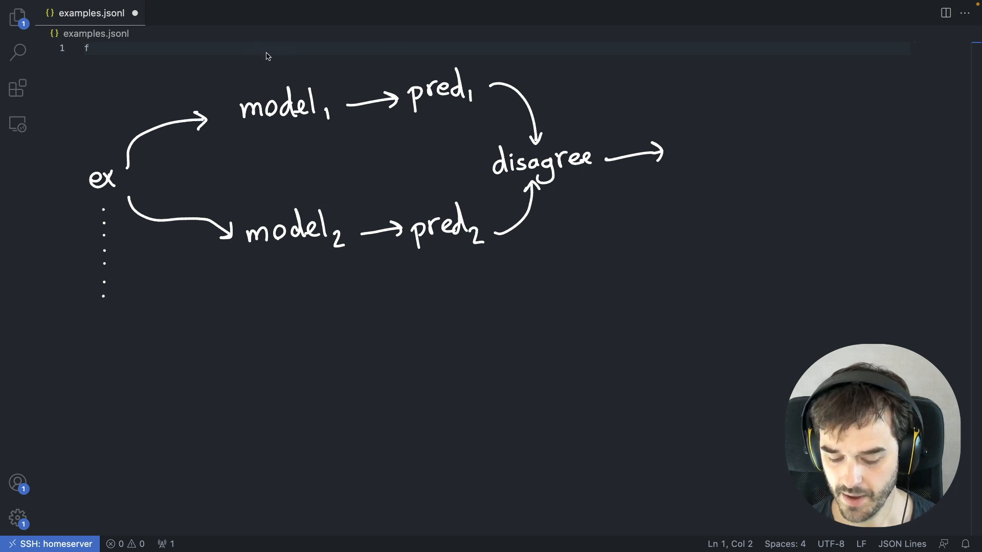
- Mark "model₁" and "model₂" with temporary arrows pointing down at the first and up at the second
{"action": "mouse_move", "coordinate": [263, 47]}
{"action": "left_mouse_down"}
{"action": "mouse_move", "coordinate": [262, 93]}
{"action": "mouse_move", "coordinate": [271, 74]}
{"action": "left_mouse_up"}
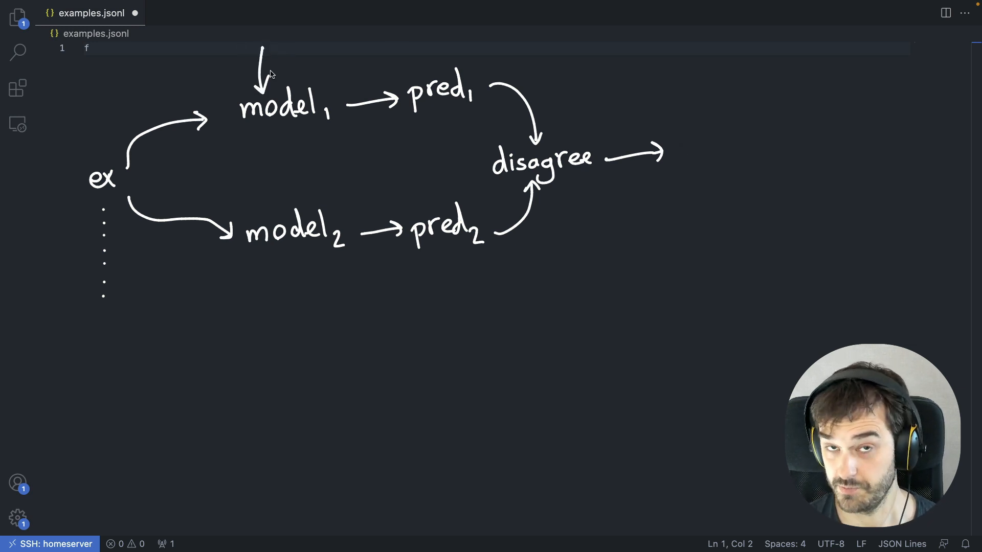
{"action": "mouse_move", "coordinate": [283, 292]}
{"action": "left_mouse_down"}
{"action": "mouse_move", "coordinate": [289, 249]}
{"action": "mouse_move", "coordinate": [293, 262]}
{"action": "left_mouse_up"}
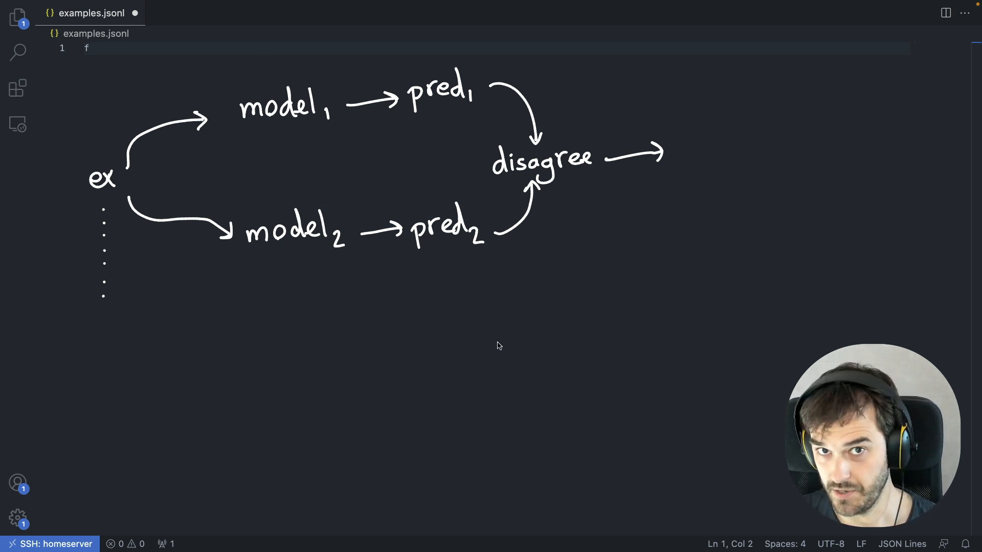
{"action": "mouse_move", "coordinate": [269, 53]}
{"action": "left_mouse_down"}
{"action": "mouse_move", "coordinate": [270, 85]}
{"action": "mouse_move", "coordinate": [277, 69]}
{"action": "left_mouse_up"}
{"action": "mouse_move", "coordinate": [282, 287]}
{"action": "left_mouse_down"}
{"action": "mouse_move", "coordinate": [275, 263]}
{"action": "mouse_move", "coordinate": [288, 262]}
{"action": "left_mouse_up"}
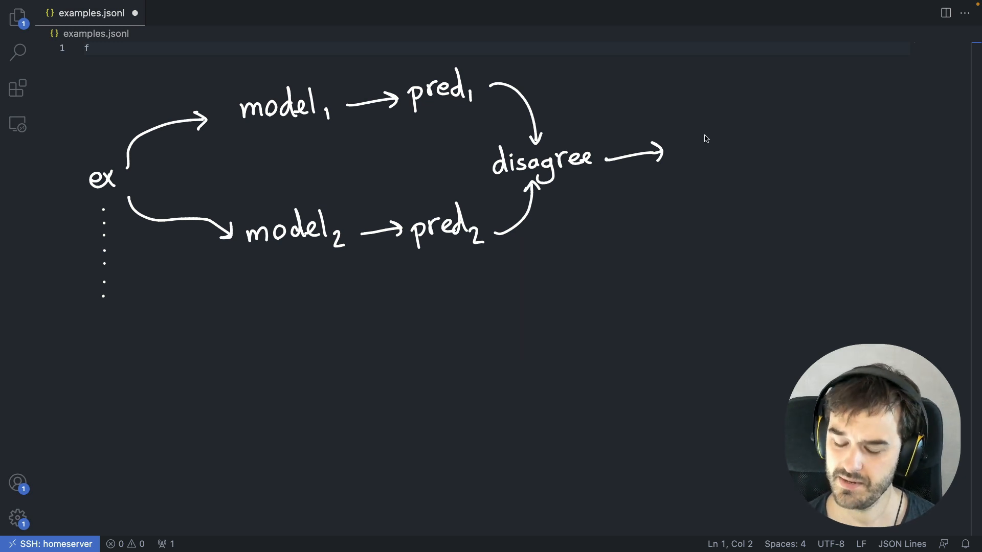
- Write "prioritize" after the "disagree" arrow and connect it with a downward arrow to a handwritten "review"
{"action": "mouse_move", "coordinate": [684, 147]}
{"action": "left_mouse_down"}
{"action": "mouse_move", "coordinate": [694, 156]}
{"action": "mouse_move", "coordinate": [708, 146]}
{"action": "left_mouse_up"}
{"action": "mouse_move", "coordinate": [715, 144]}
{"action": "left_mouse_down"}
{"action": "mouse_move", "coordinate": [715, 153]}
{"action": "mouse_move", "coordinate": [798, 138]}
{"action": "left_mouse_up"}
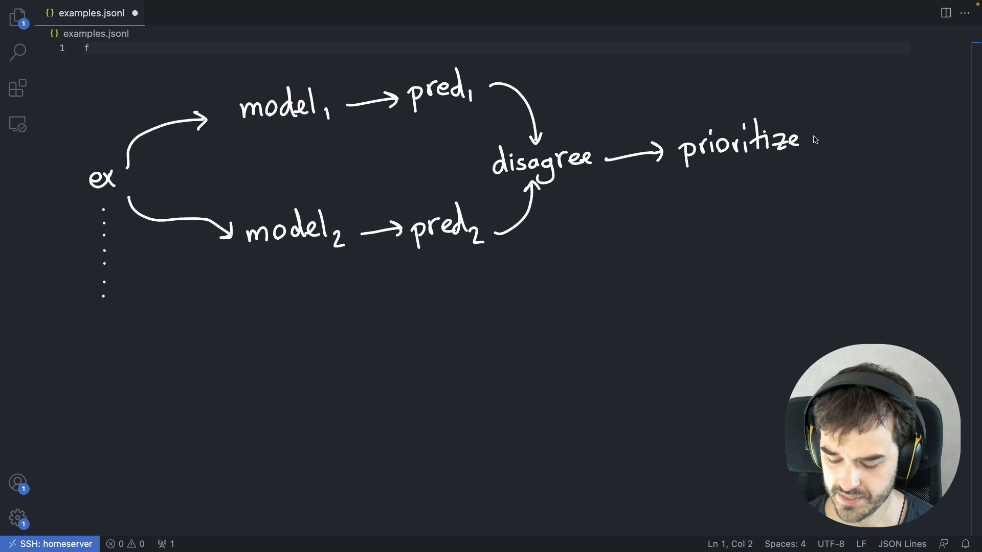
{"action": "mouse_move", "coordinate": [747, 168]}
{"action": "left_mouse_down"}
{"action": "mouse_move", "coordinate": [751, 207]}
{"action": "mouse_move", "coordinate": [761, 192]}
{"action": "left_mouse_up"}
{"action": "left_click_drag", "start_coordinate": [714, 239], "coordinate": [719, 259]}
{"action": "mouse_move", "coordinate": [733, 241]}
{"action": "left_mouse_down"}
{"action": "mouse_move", "coordinate": [731, 250]}
{"action": "mouse_move", "coordinate": [760, 236]}
{"action": "mouse_move", "coordinate": [776, 251]}
{"action": "mouse_move", "coordinate": [814, 226]}
{"action": "left_mouse_up"}
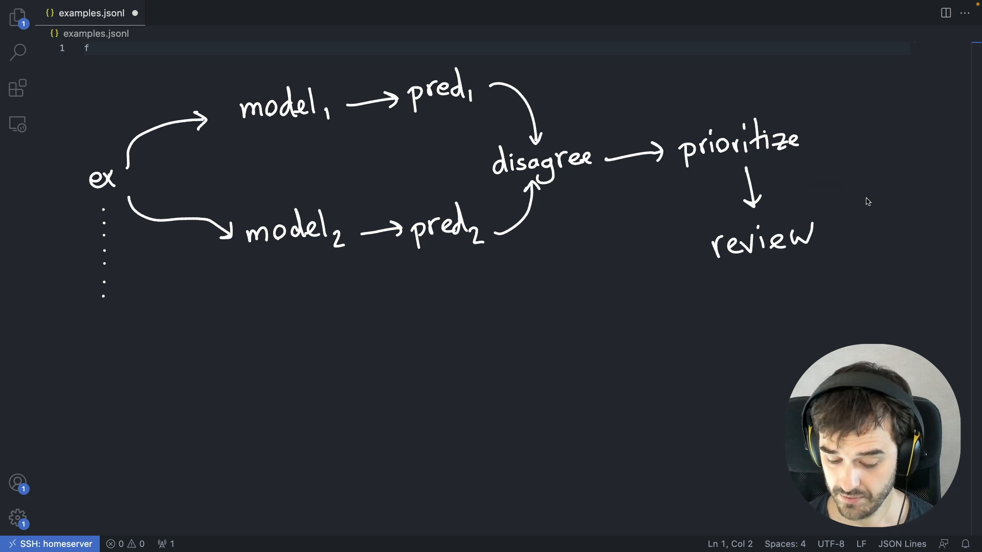
- Draw boxes around "model₁", "model₂" and "review" in the diagram
{"action": "mouse_move", "coordinate": [219, 84]}
{"action": "left_mouse_down"}
{"action": "mouse_move", "coordinate": [248, 147]}
{"action": "mouse_move", "coordinate": [344, 149]}
{"action": "mouse_move", "coordinate": [325, 77]}
{"action": "mouse_move", "coordinate": [219, 83]}
{"action": "left_mouse_up"}
{"action": "mouse_move", "coordinate": [236, 204]}
{"action": "left_mouse_down"}
{"action": "mouse_move", "coordinate": [238, 275]}
{"action": "mouse_move", "coordinate": [362, 281]}
{"action": "mouse_move", "coordinate": [352, 203]}
{"action": "mouse_move", "coordinate": [236, 200]}
{"action": "left_mouse_up"}
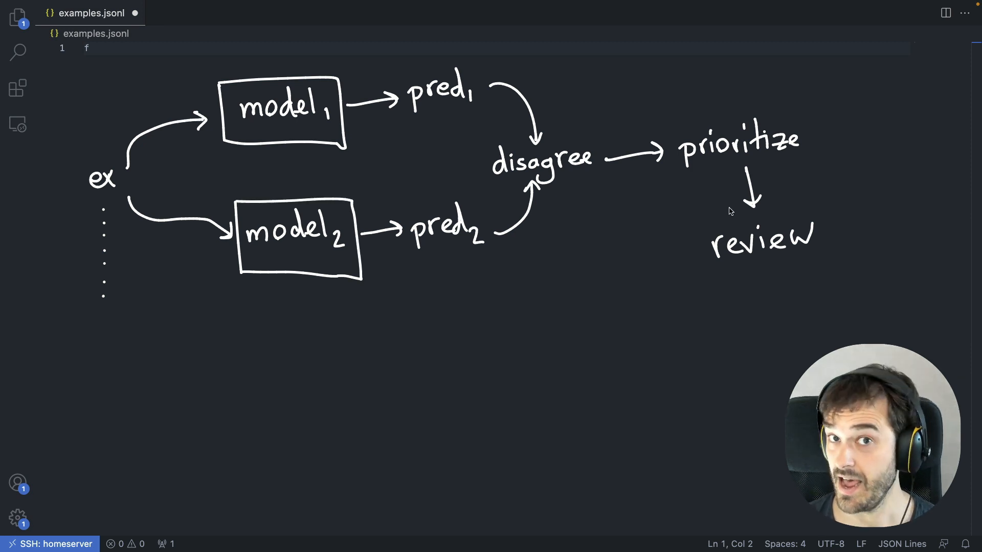
{"action": "mouse_move", "coordinate": [738, 207]}
{"action": "left_mouse_down"}
{"action": "mouse_move", "coordinate": [683, 285]}
{"action": "mouse_move", "coordinate": [855, 280]}
{"action": "mouse_move", "coordinate": [850, 197]}
{"action": "mouse_move", "coordinate": [772, 202]}
{"action": "left_mouse_up"}
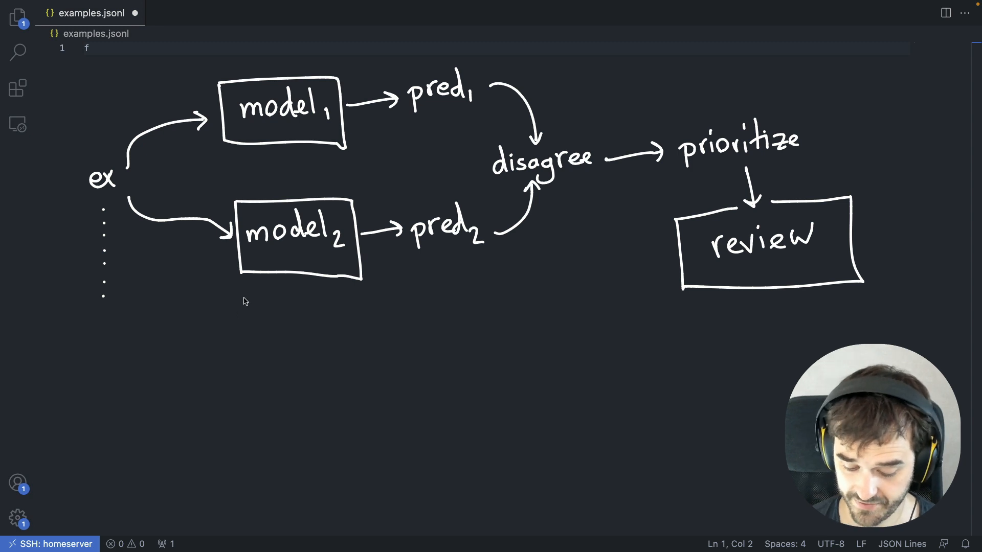
- Handwrite the list "custom model", "en_core_web_md" and "spaCy-LLM" below the model boxes
{"action": "mouse_move", "coordinate": [179, 347]}
{"action": "left_mouse_down"}
{"action": "mouse_move", "coordinate": [211, 362]}
{"action": "mouse_move", "coordinate": [261, 337]}
{"action": "mouse_move", "coordinate": [344, 327]}
{"action": "mouse_move", "coordinate": [363, 302]}
{"action": "mouse_move", "coordinate": [371, 328]}
{"action": "left_mouse_up"}
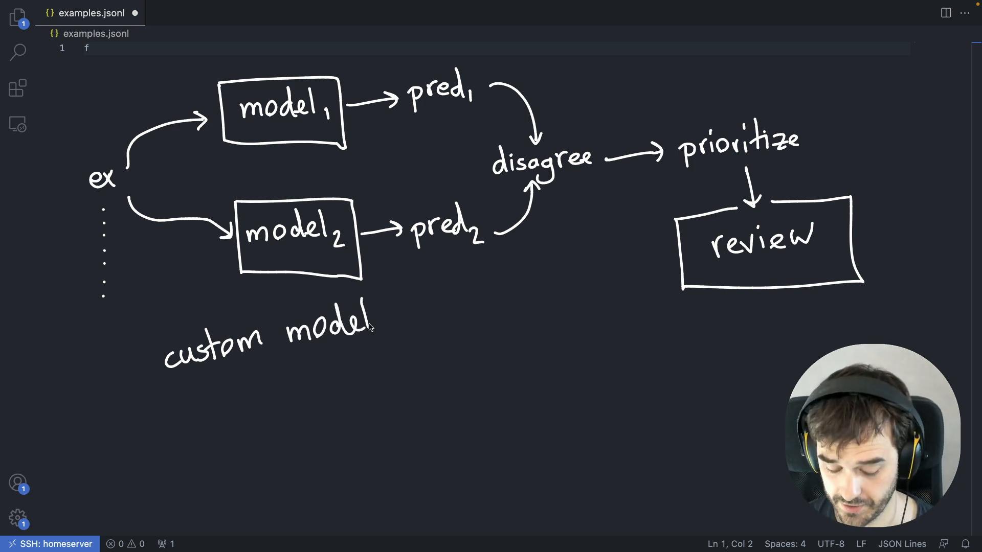
{"action": "mouse_move", "coordinate": [180, 413]}
{"action": "left_mouse_down"}
{"action": "mouse_move", "coordinate": [392, 374]}
{"action": "mouse_move", "coordinate": [422, 359]}
{"action": "mouse_move", "coordinate": [433, 373]}
{"action": "left_mouse_up"}
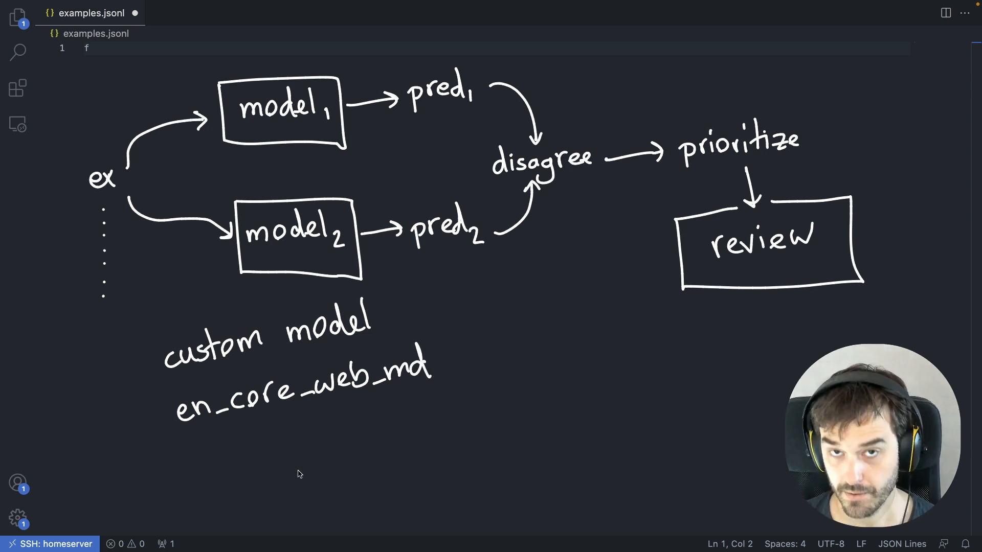
{"action": "left_click_drag", "start_coordinate": [213, 457], "coordinate": [201, 478]}
{"action": "mouse_move", "coordinate": [219, 458]}
{"action": "left_mouse_down"}
{"action": "mouse_move", "coordinate": [222, 481]}
{"action": "mouse_move", "coordinate": [261, 447]}
{"action": "mouse_move", "coordinate": [323, 441]}
{"action": "left_mouse_up"}
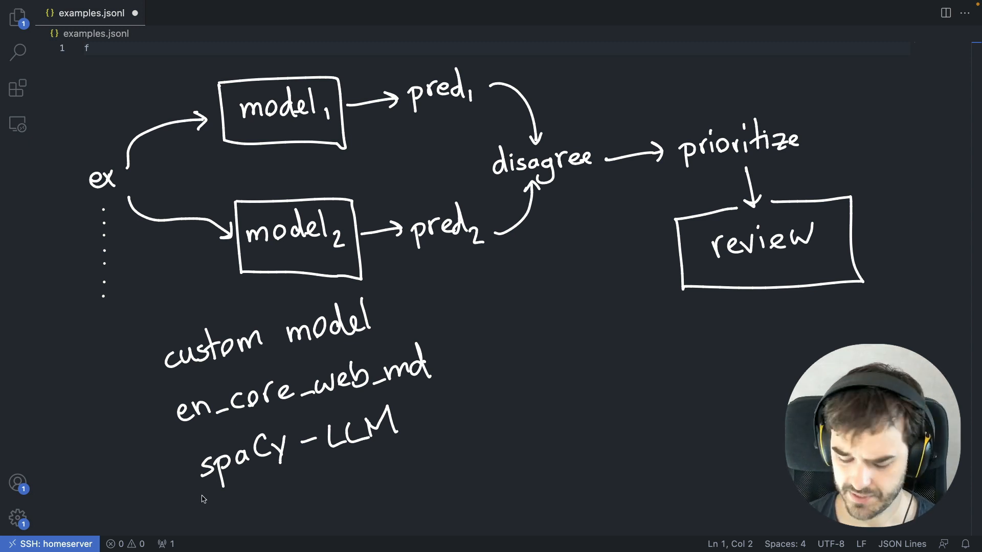
- Draw arrows pointing to "custom model" and "prioritize", and box "en_core_web_md" and "spaCy-LLM" in the list
{"action": "left_click_drag", "start_coordinate": [110, 378], "coordinate": [131, 368]}
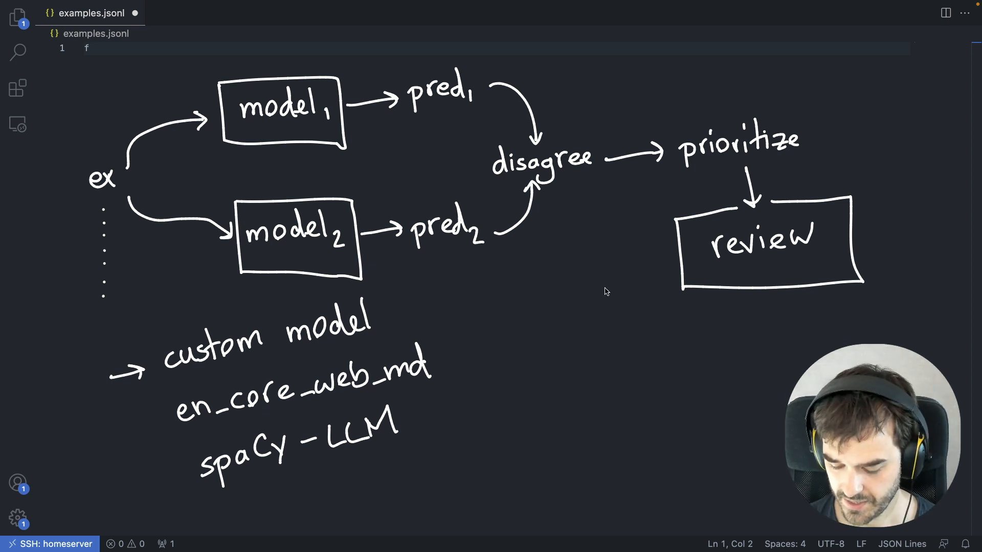
{"action": "mouse_move", "coordinate": [758, 36]}
{"action": "left_mouse_down"}
{"action": "mouse_move", "coordinate": [737, 104]}
{"action": "mouse_move", "coordinate": [751, 91]}
{"action": "left_mouse_up"}
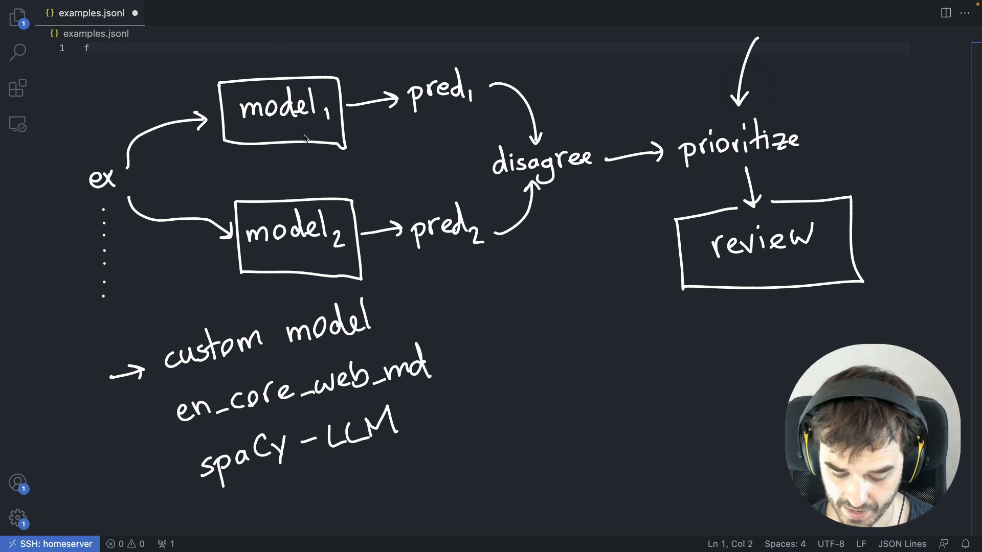
{"action": "mouse_move", "coordinate": [152, 392]}
{"action": "left_mouse_down"}
{"action": "mouse_move", "coordinate": [157, 426]}
{"action": "mouse_move", "coordinate": [379, 411]}
{"action": "mouse_move", "coordinate": [463, 325]}
{"action": "mouse_move", "coordinate": [142, 392]}
{"action": "left_mouse_up"}
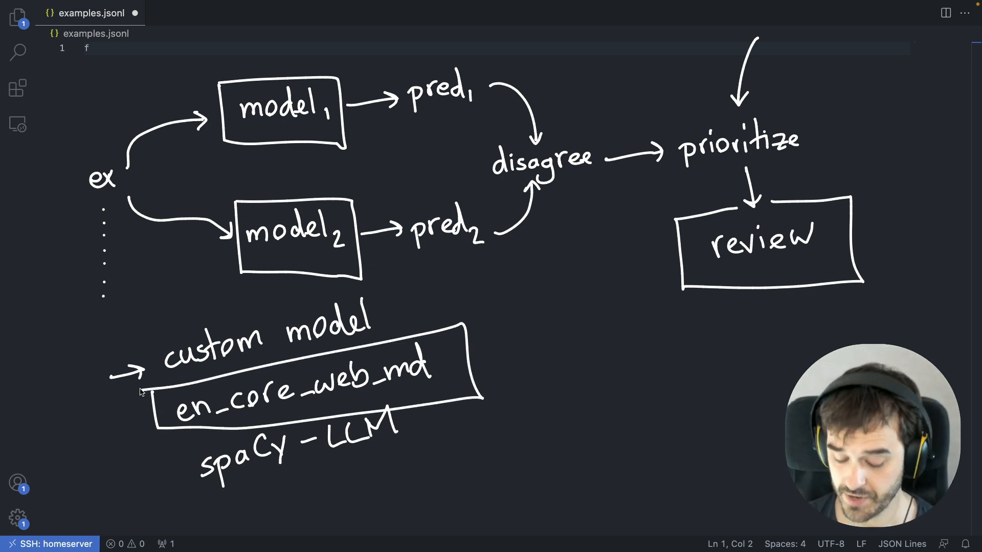
{"action": "mouse_move", "coordinate": [180, 439]}
{"action": "left_mouse_down"}
{"action": "mouse_move", "coordinate": [401, 495]}
{"action": "mouse_move", "coordinate": [429, 393]}
{"action": "left_mouse_up"}
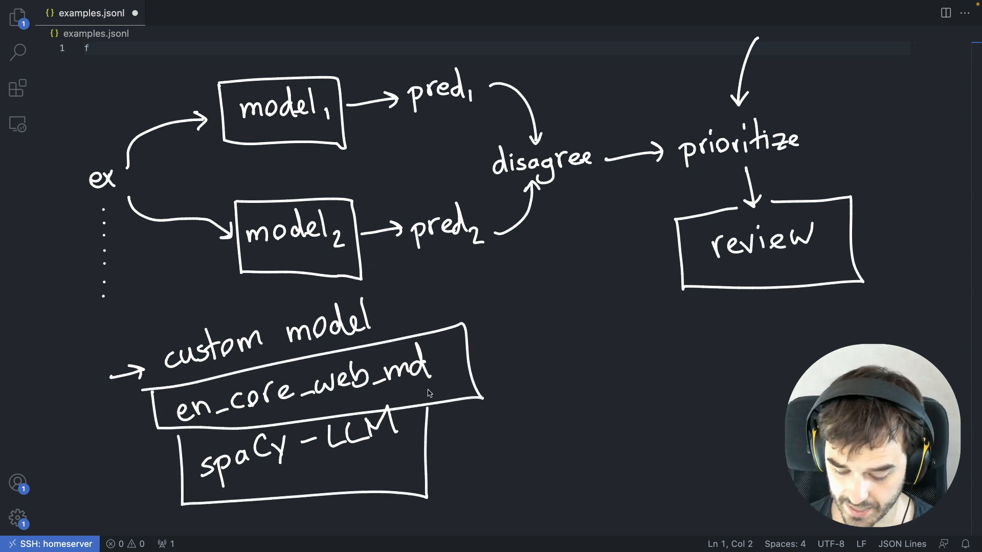
- Add downward arrows pointing to the "model₁" and "model₂" boxes
{"action": "left_click_drag", "start_coordinate": [262, 38], "coordinate": [268, 70]}
{"action": "left_click_drag", "start_coordinate": [260, 56], "coordinate": [276, 51]}
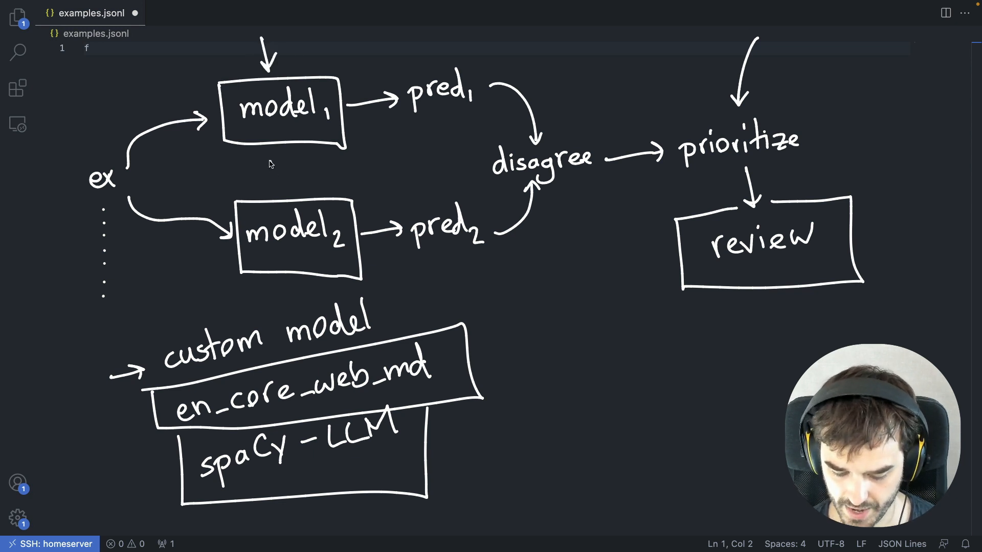
{"action": "left_click_drag", "start_coordinate": [269, 161], "coordinate": [276, 190]}
{"action": "left_click_drag", "start_coordinate": [267, 177], "coordinate": [289, 165]}
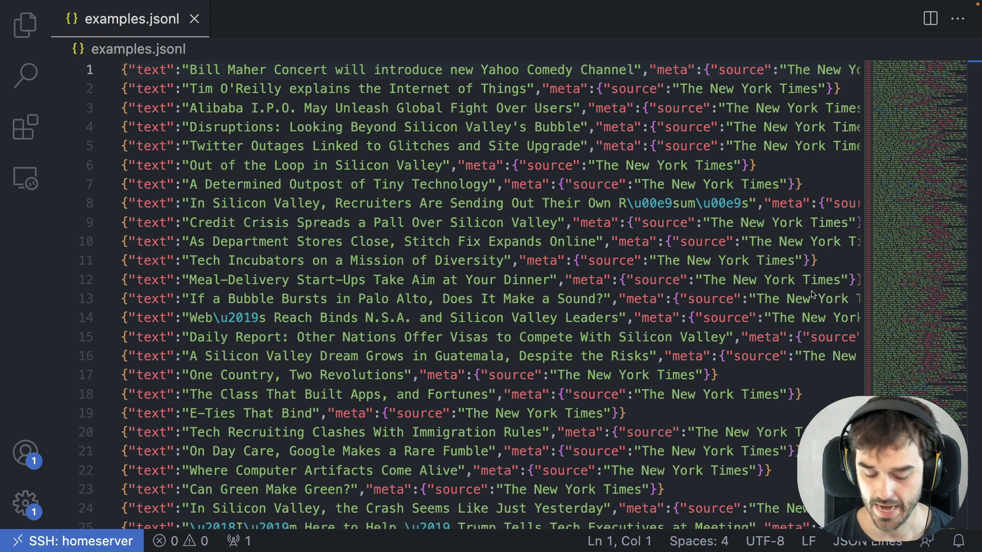
- Examine the headline texts and source metadata of the records in examples.jsonl, marking them with temporary annotations
{"action": "left_click_drag", "start_coordinate": [72, 97], "coordinate": [88, 31]}
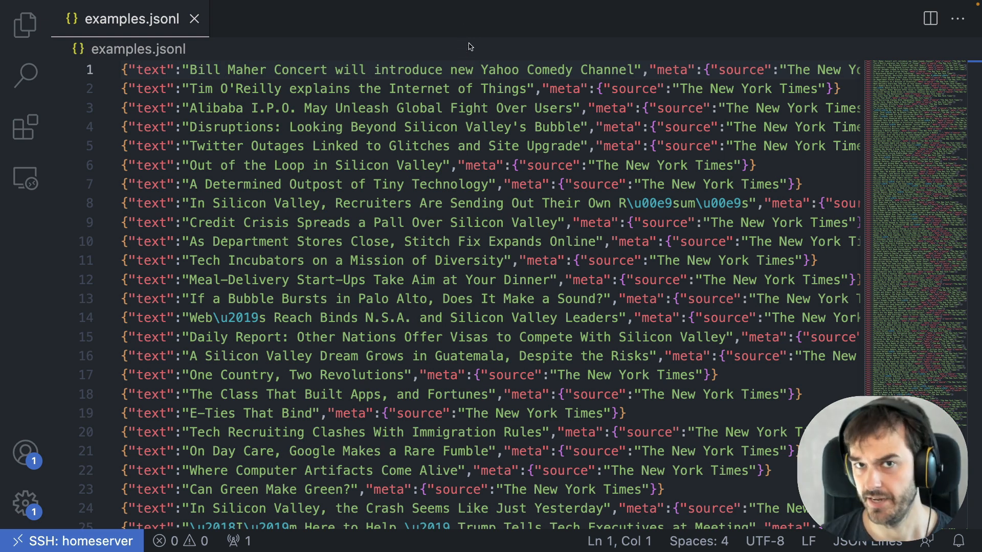
{"action": "left_click_drag", "start_coordinate": [601, 178], "coordinate": [751, 186]}
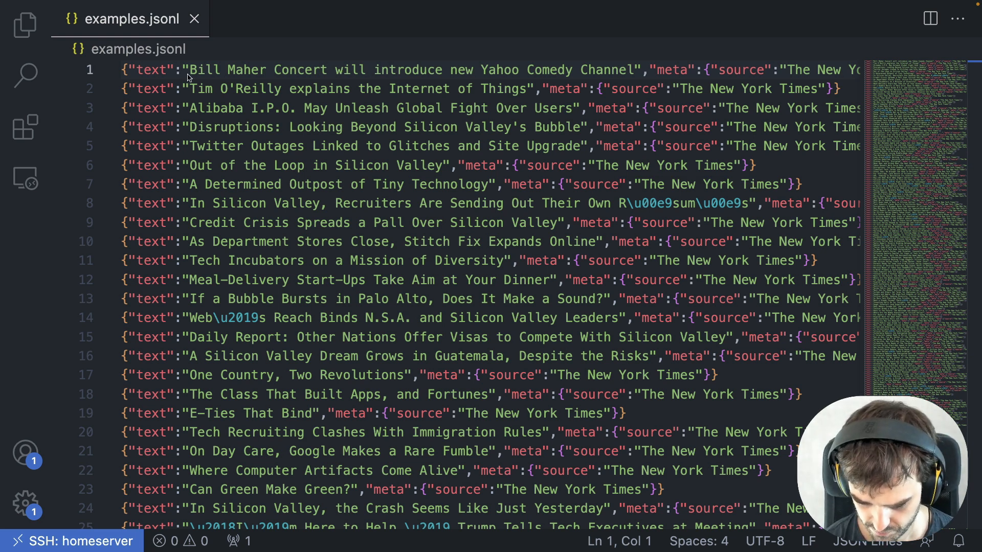
{"action": "mouse_move", "coordinate": [188, 75]}
{"action": "left_mouse_down"}
{"action": "mouse_move", "coordinate": [233, 101]}
{"action": "mouse_move", "coordinate": [286, 104]}
{"action": "mouse_move", "coordinate": [258, 77]}
{"action": "mouse_move", "coordinate": [198, 78]}
{"action": "left_mouse_up"}
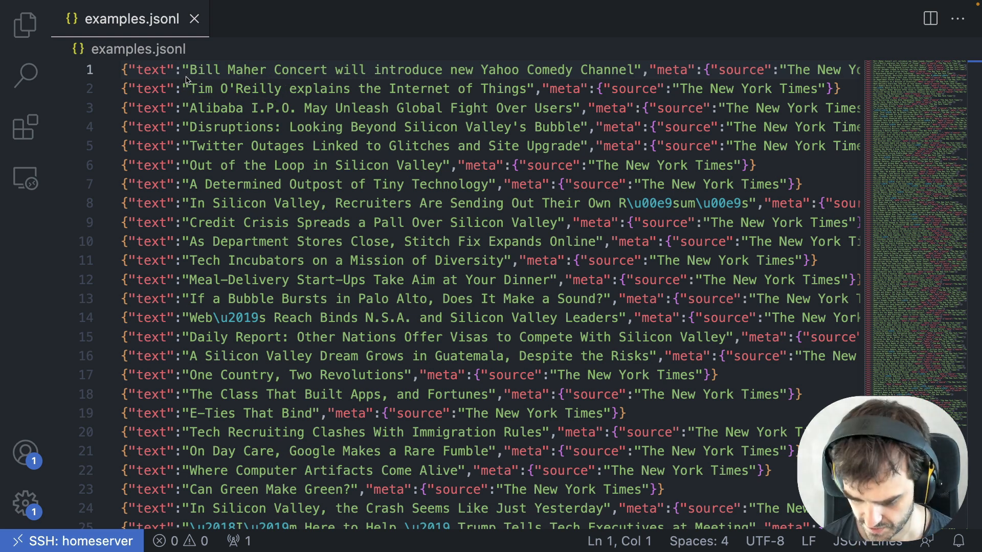
{"action": "mouse_move", "coordinate": [190, 97]}
{"action": "left_mouse_down"}
{"action": "mouse_move", "coordinate": [185, 126]}
{"action": "mouse_move", "coordinate": [253, 124]}
{"action": "mouse_move", "coordinate": [235, 100]}
{"action": "mouse_move", "coordinate": [189, 98]}
{"action": "left_mouse_up"}
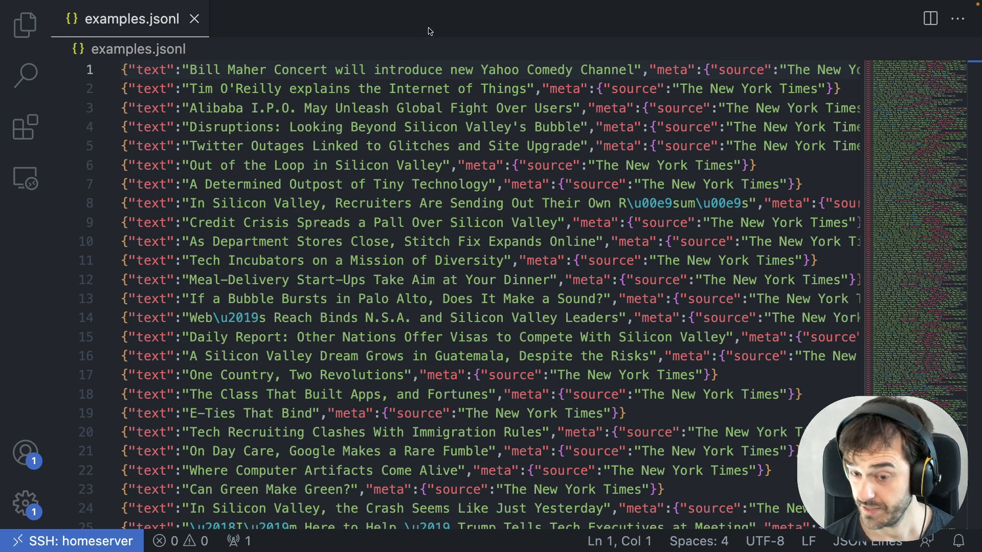
{"action": "mouse_move", "coordinate": [385, 37]}
{"action": "left_mouse_down"}
{"action": "mouse_move", "coordinate": [524, 37]}
{"action": "mouse_move", "coordinate": [555, 13]}
{"action": "mouse_move", "coordinate": [589, 40]}
{"action": "mouse_move", "coordinate": [613, 36]}
{"action": "mouse_move", "coordinate": [634, 13]}
{"action": "left_mouse_up"}
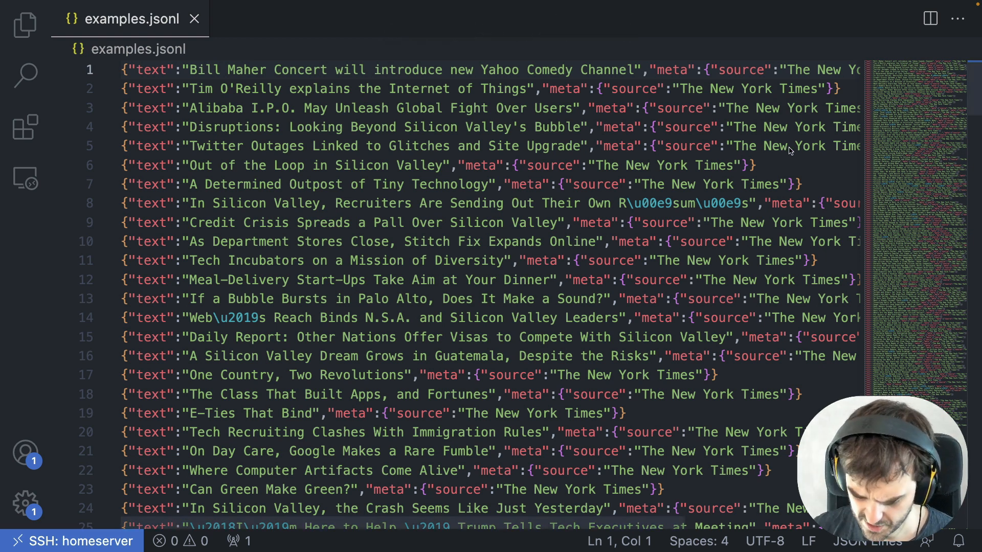
- Open the terminal with "python -m prodigy ner.correct ner_news_headlines en_core_web_md ./examples.jsonl --label PERSON,ORG --unsegmented" ready at the prompt
{"action": "left_click", "coordinate": [176, 542]}
{"action": "key", "text": "ctrl+grave"}
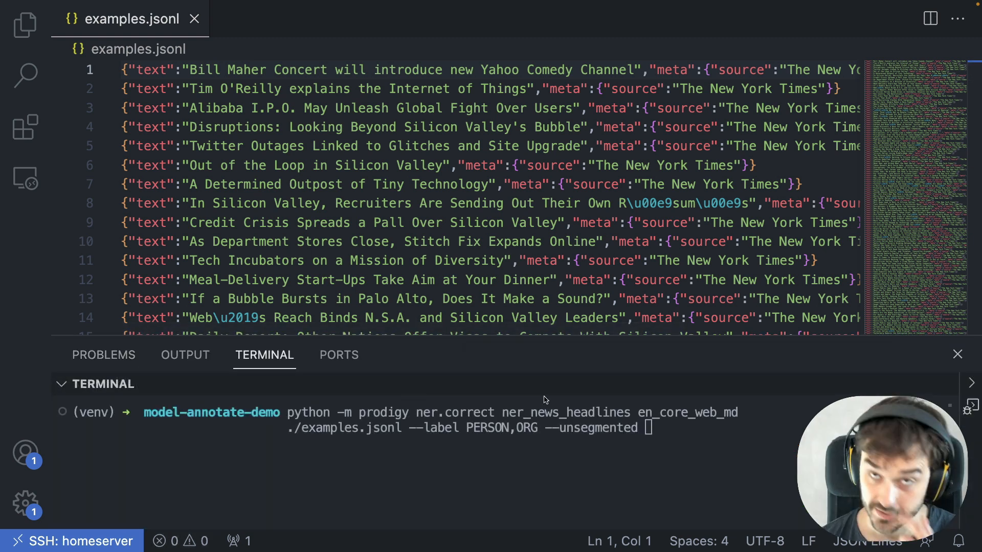
- Examine the prodigy command's recipe, model, input file, PERSON,ORG labels and --unsegmented option, marking them with temporary arrows and underlines
{"action": "mouse_move", "coordinate": [410, 398]}
{"action": "left_mouse_down"}
{"action": "mouse_move", "coordinate": [457, 426]}
{"action": "mouse_move", "coordinate": [503, 425]}
{"action": "mouse_move", "coordinate": [407, 399]}
{"action": "mouse_move", "coordinate": [410, 390]}
{"action": "mouse_move", "coordinate": [411, 404]}
{"action": "left_mouse_up"}
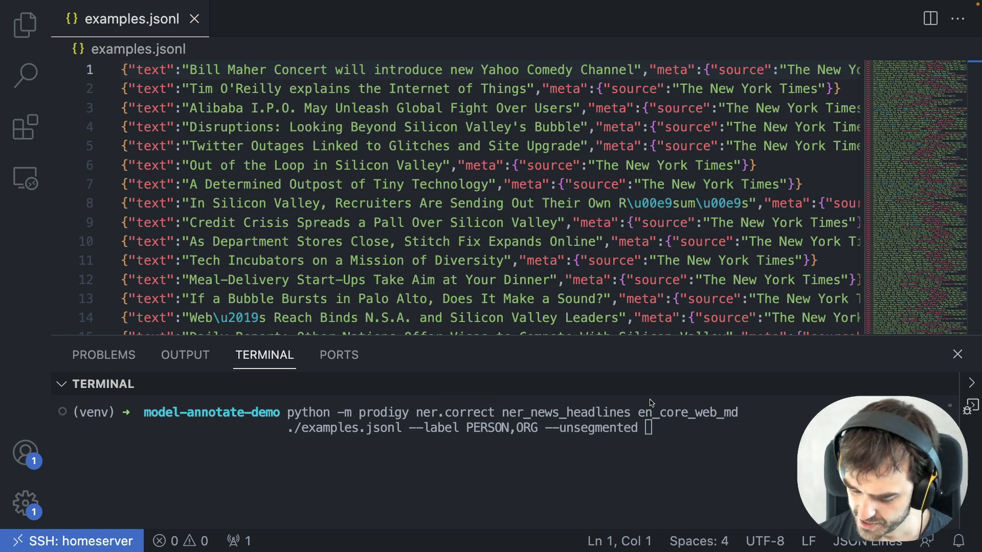
{"action": "mouse_move", "coordinate": [654, 393]}
{"action": "left_mouse_down"}
{"action": "mouse_move", "coordinate": [635, 427]}
{"action": "mouse_move", "coordinate": [761, 411]}
{"action": "mouse_move", "coordinate": [646, 384]}
{"action": "left_mouse_up"}
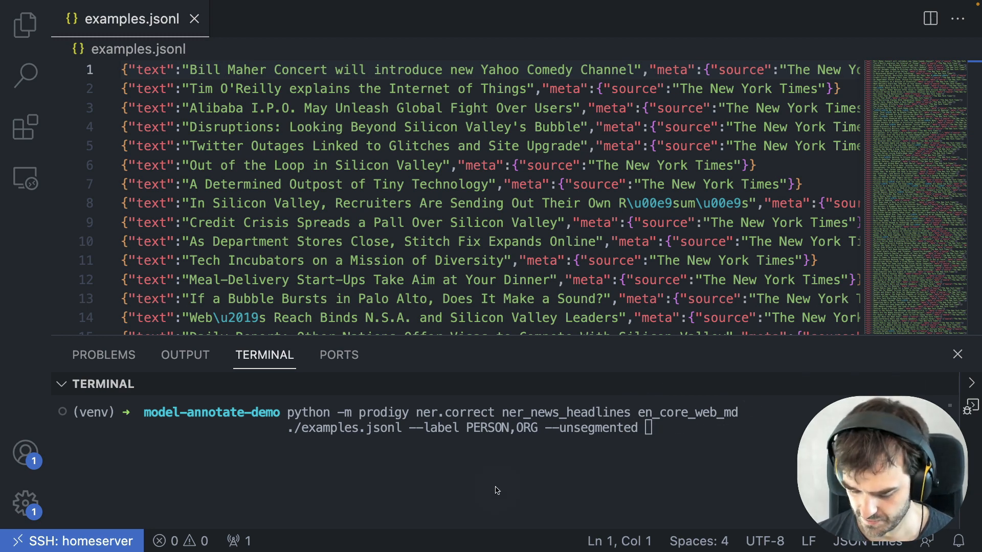
{"action": "mouse_move", "coordinate": [343, 481]}
{"action": "left_mouse_down"}
{"action": "mouse_move", "coordinate": [338, 444]}
{"action": "mouse_move", "coordinate": [348, 446]}
{"action": "left_mouse_up"}
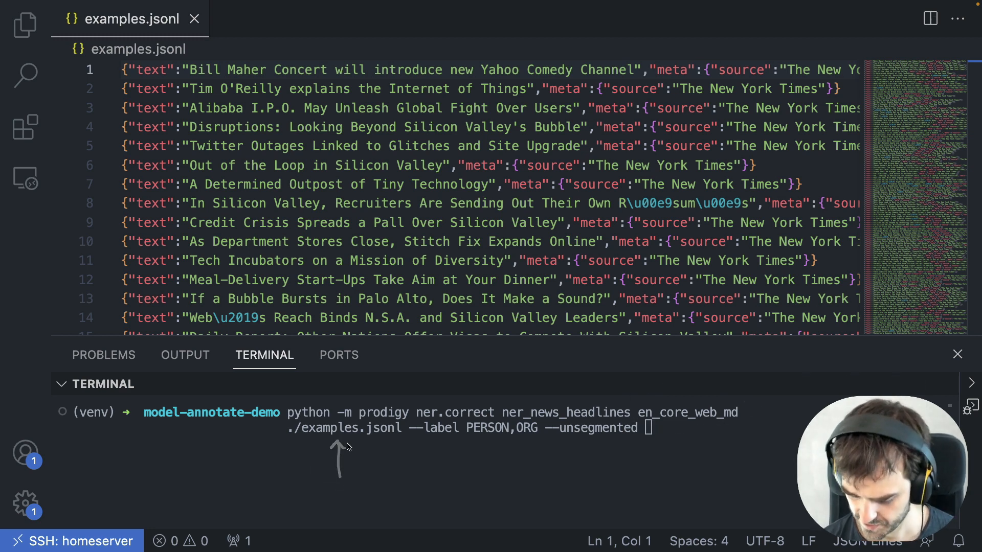
{"action": "left_click_drag", "start_coordinate": [483, 480], "coordinate": [490, 450]}
{"action": "left_click_drag", "start_coordinate": [535, 485], "coordinate": [521, 453]}
{"action": "mouse_move", "coordinate": [659, 401]}
{"action": "left_mouse_down"}
{"action": "mouse_move", "coordinate": [713, 399]}
{"action": "mouse_move", "coordinate": [662, 393]}
{"action": "left_mouse_up"}
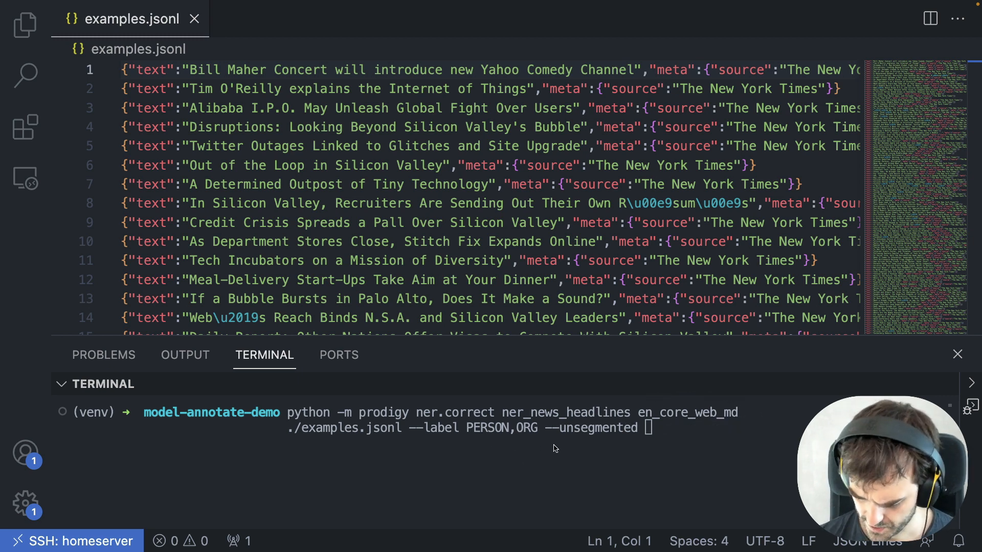
{"action": "left_click_drag", "start_coordinate": [545, 451], "coordinate": [648, 450]}
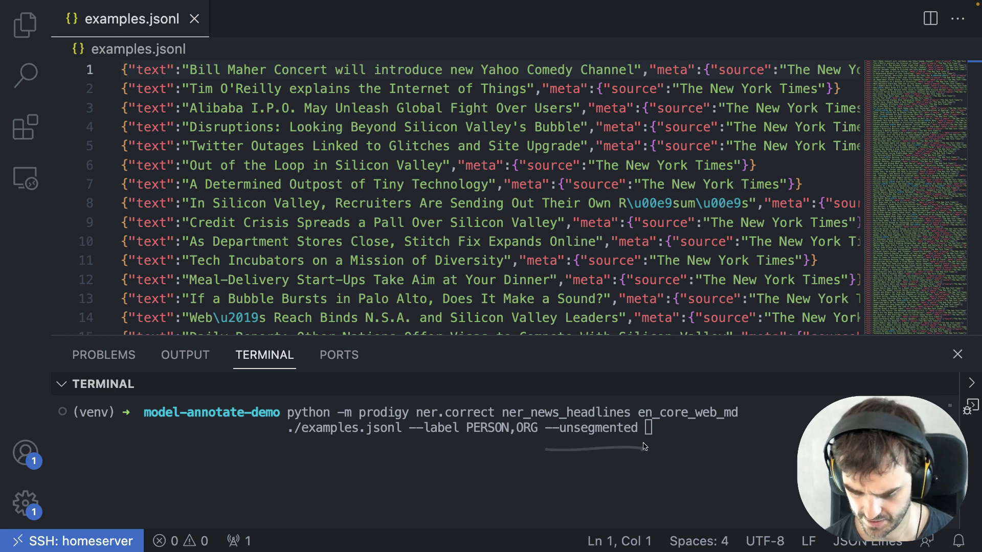
{"action": "left_click_drag", "start_coordinate": [408, 51], "coordinate": [406, 32]}
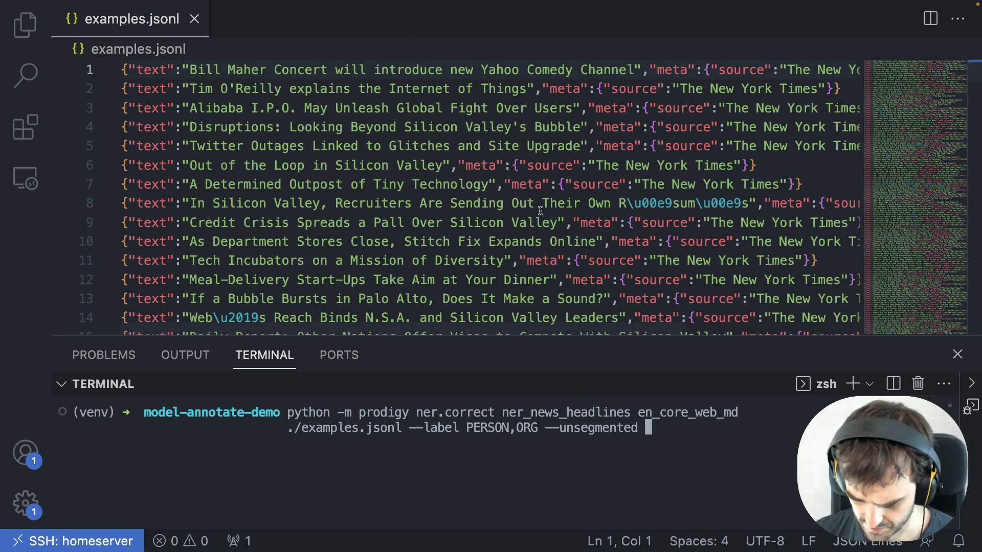
- Run the ner.correct command and, in the Prodigy web app, relabel only "Bill Maher" as PERSON in the first headline and accept it
{"action": "key", "text": "Return"}
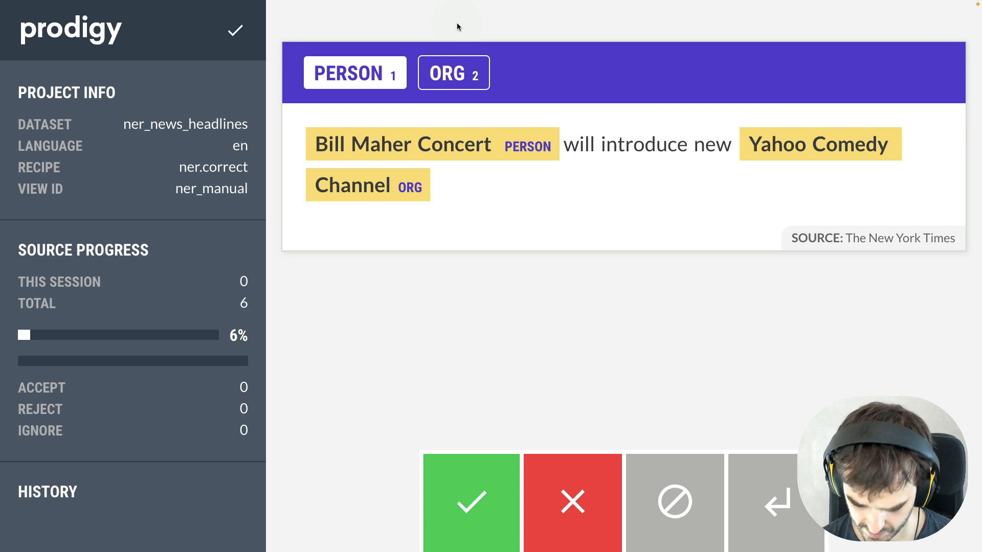
{"action": "left_click_drag", "start_coordinate": [318, 160], "coordinate": [486, 165]}
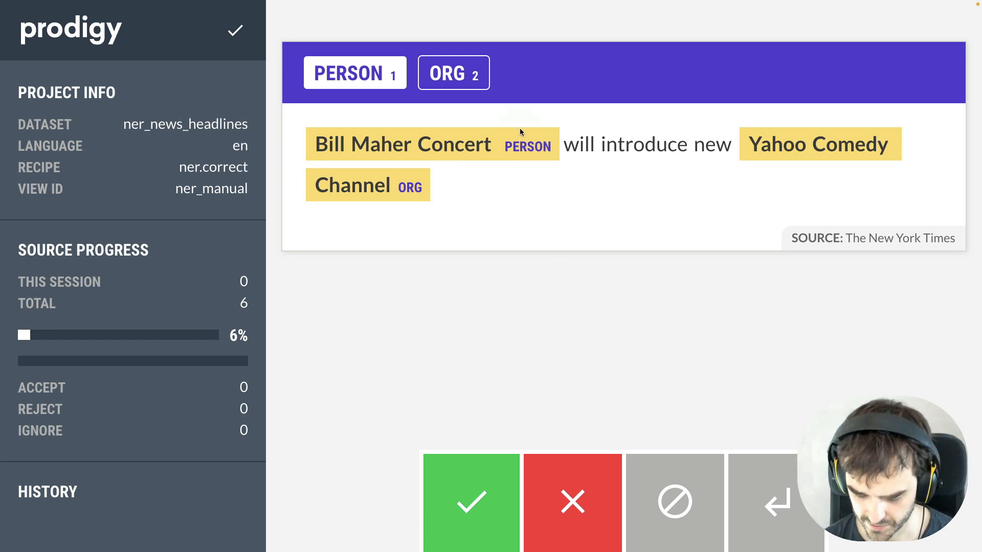
{"action": "left_click", "coordinate": [522, 146]}
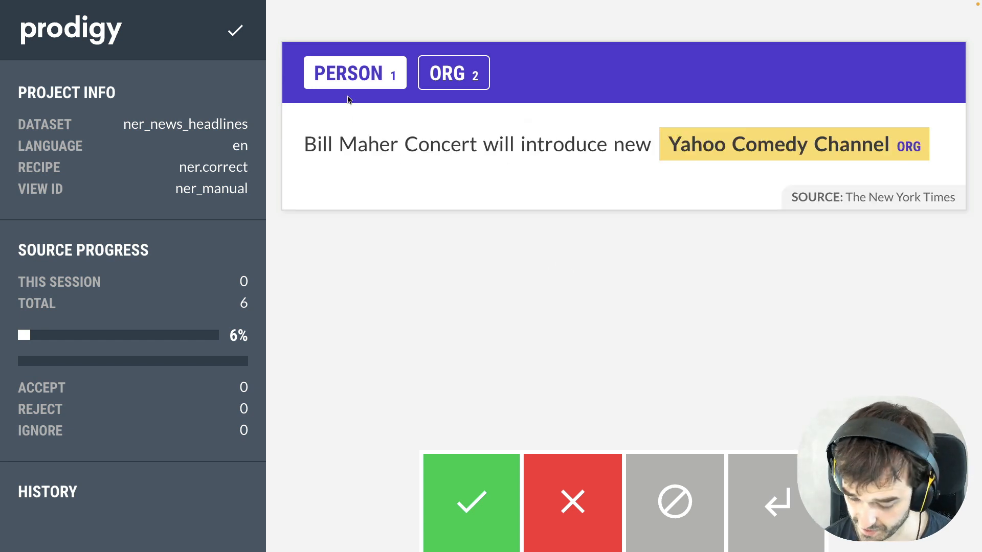
{"action": "left_click_drag", "start_coordinate": [312, 145], "coordinate": [379, 147]}
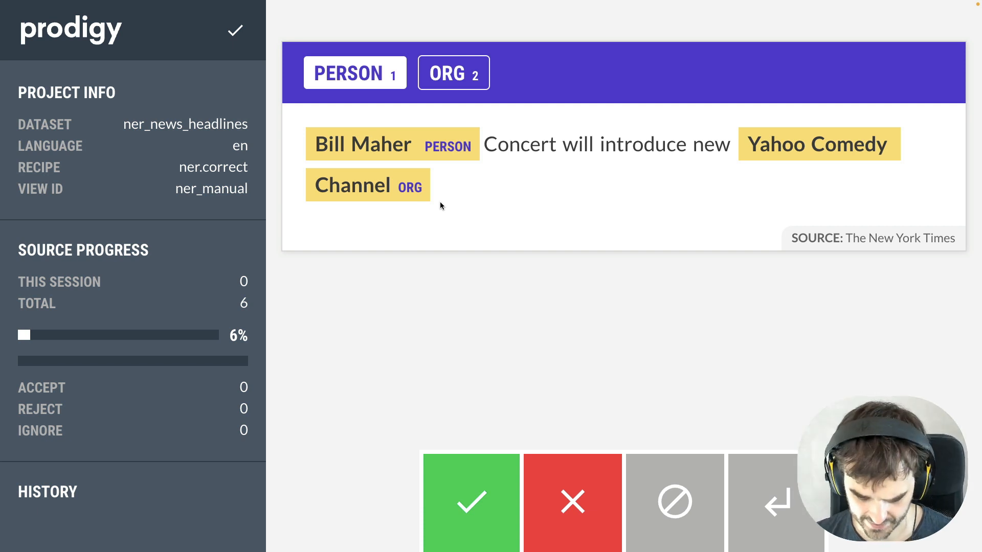
{"action": "key", "text": "a"}
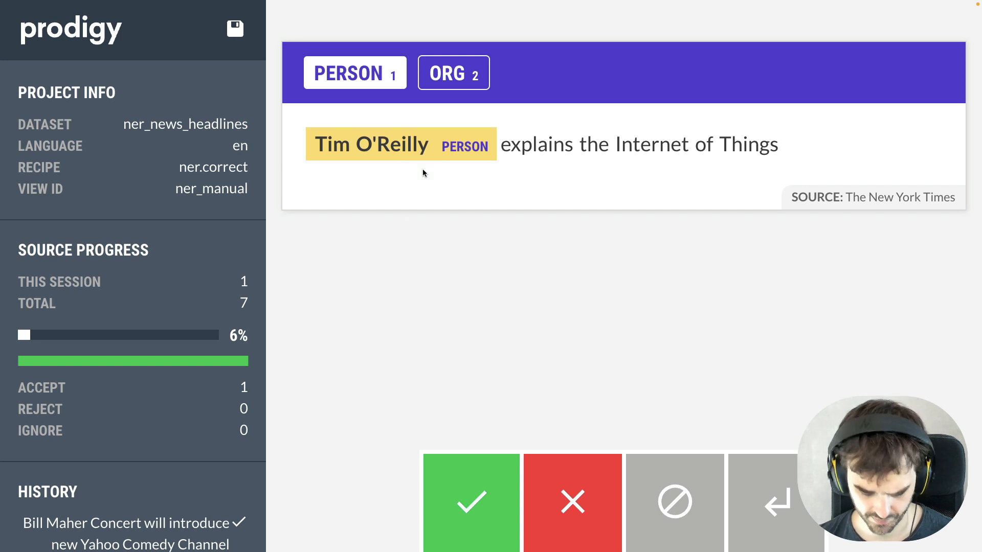
- Accept the "Tim O'Reilly explains the Internet of Things" headline and label "Alibaba" as ORG in the one that follows
{"action": "key", "text": "a"}
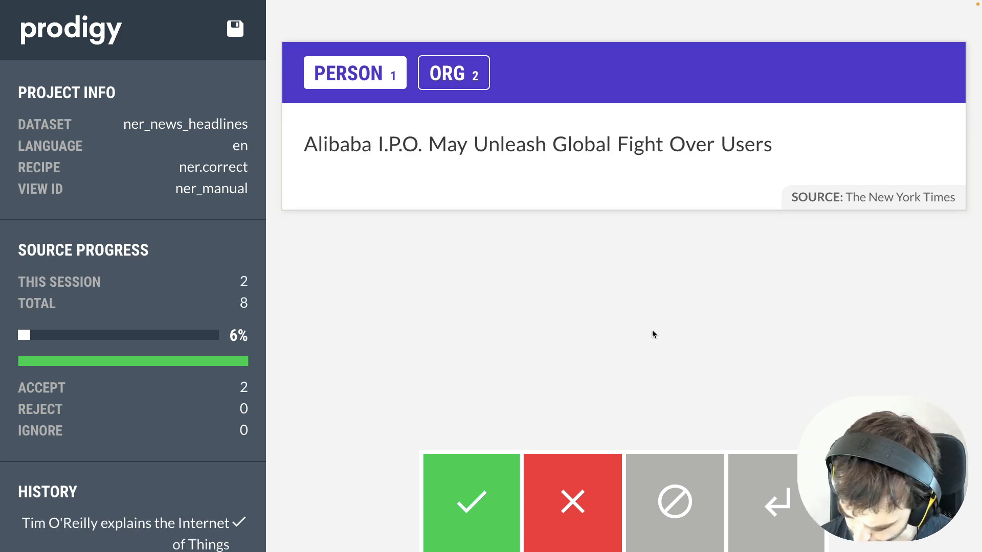
{"action": "key", "text": "2"}
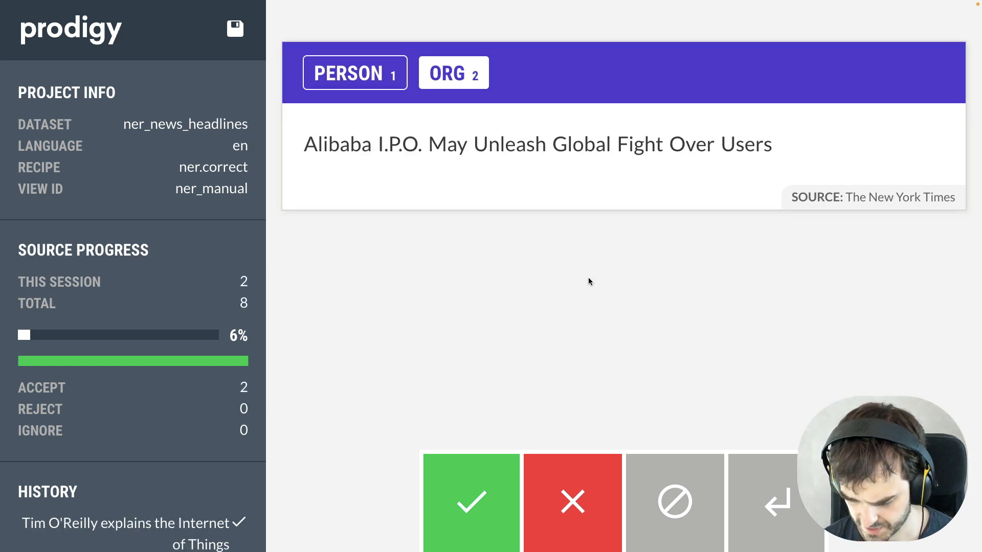
{"action": "left_click_drag", "start_coordinate": [306, 143], "coordinate": [365, 148]}
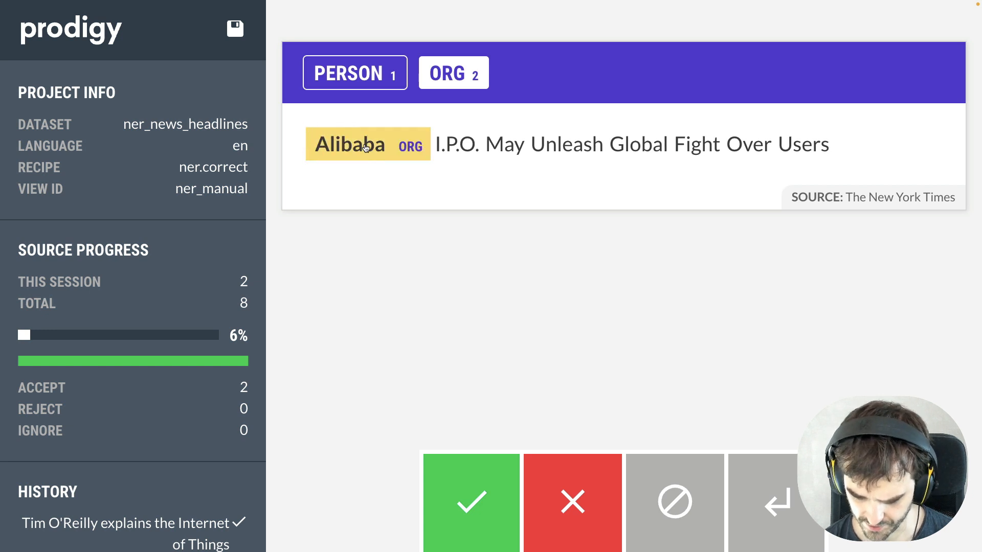
{"action": "left_click_drag", "start_coordinate": [388, 201], "coordinate": [386, 174]}
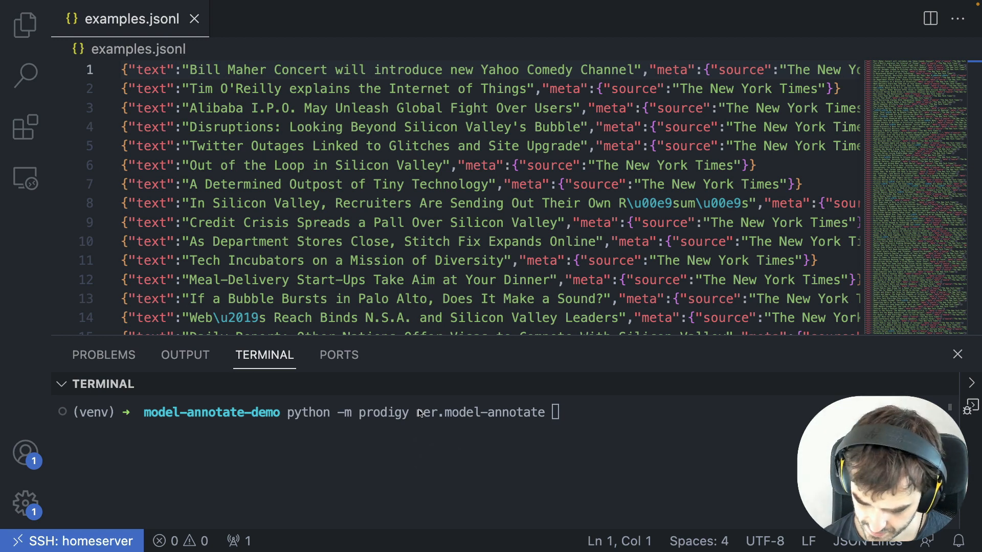
- In the VS Code terminal, add the dataset name ner_news_headlines_demo to the "python -m prodigy ner.model-annotate" command
{"action": "mouse_move", "coordinate": [408, 394]}
{"action": "left_mouse_down"}
{"action": "mouse_move", "coordinate": [406, 430]}
{"action": "mouse_move", "coordinate": [555, 439]}
{"action": "mouse_move", "coordinate": [556, 400]}
{"action": "mouse_move", "coordinate": [412, 391]}
{"action": "left_mouse_up"}
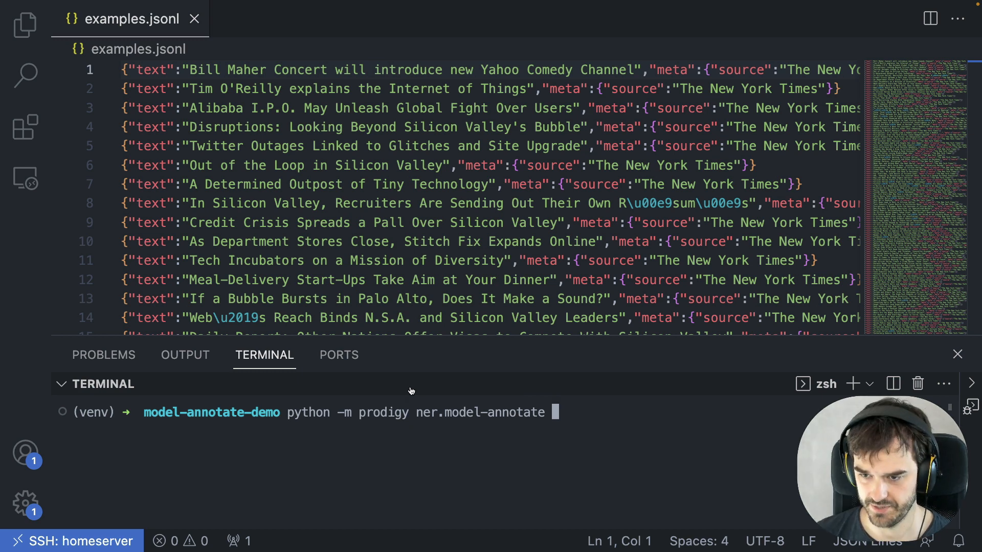
{"action": "type", "text": "ner_"}
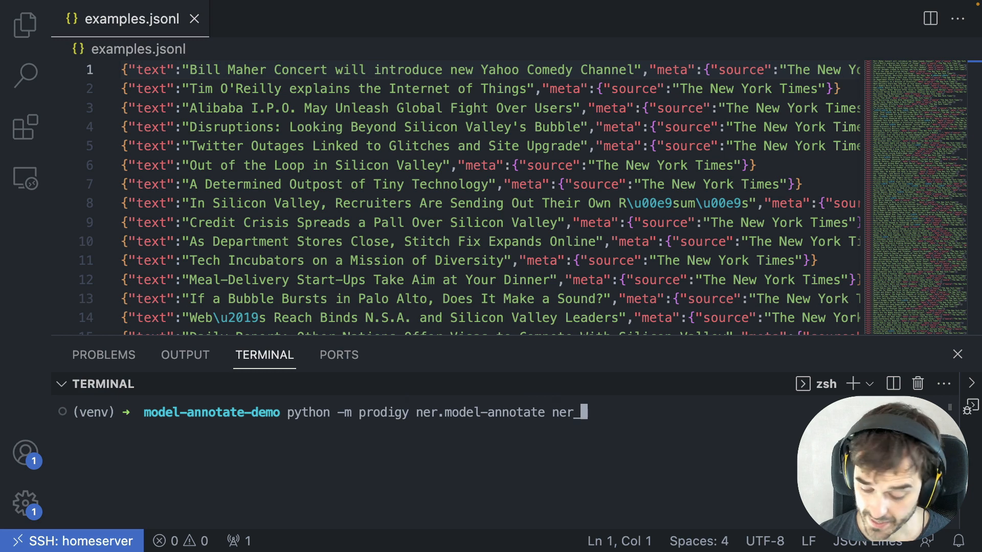
{"action": "type", "text": "news_"}
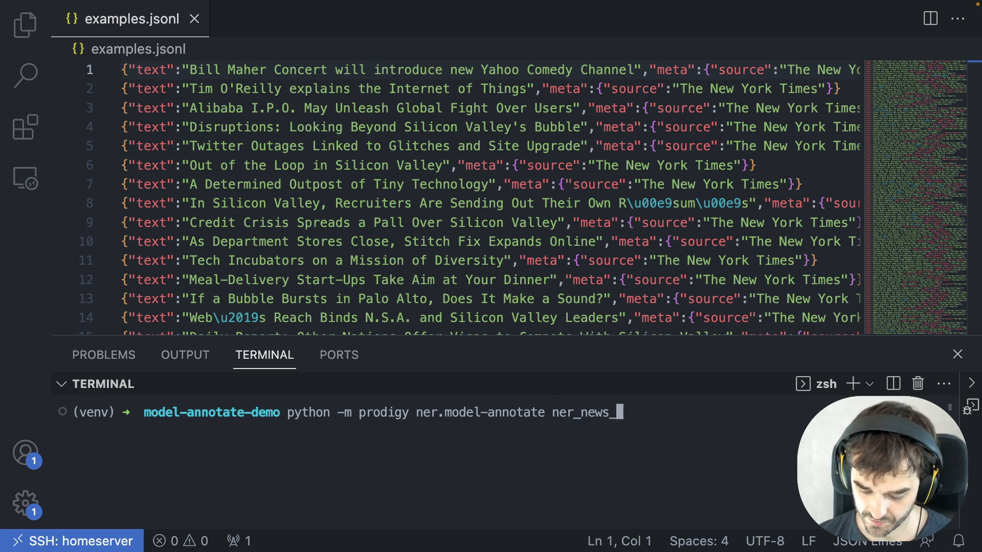
{"action": "type", "text": "headlines_demo"}
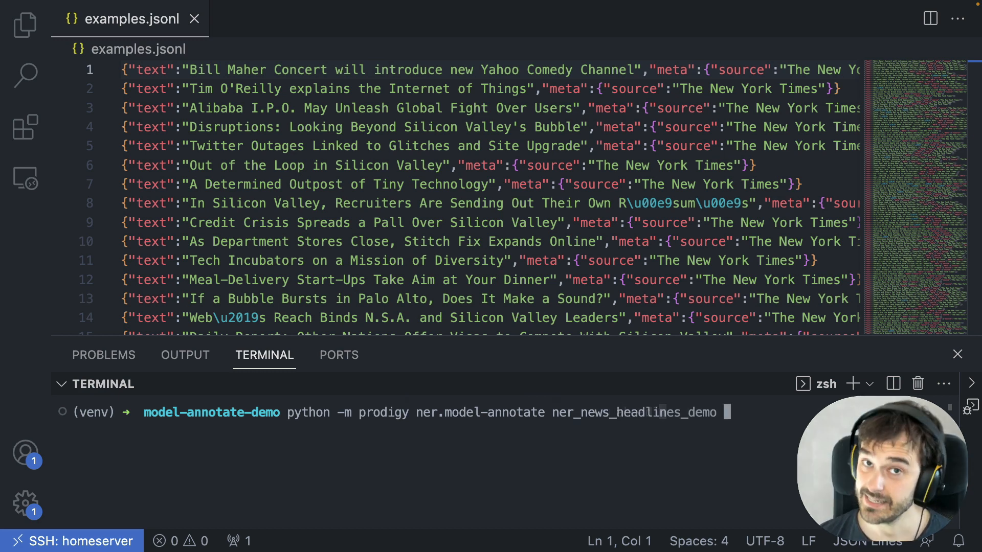
{"action": "key", "text": "Right"}
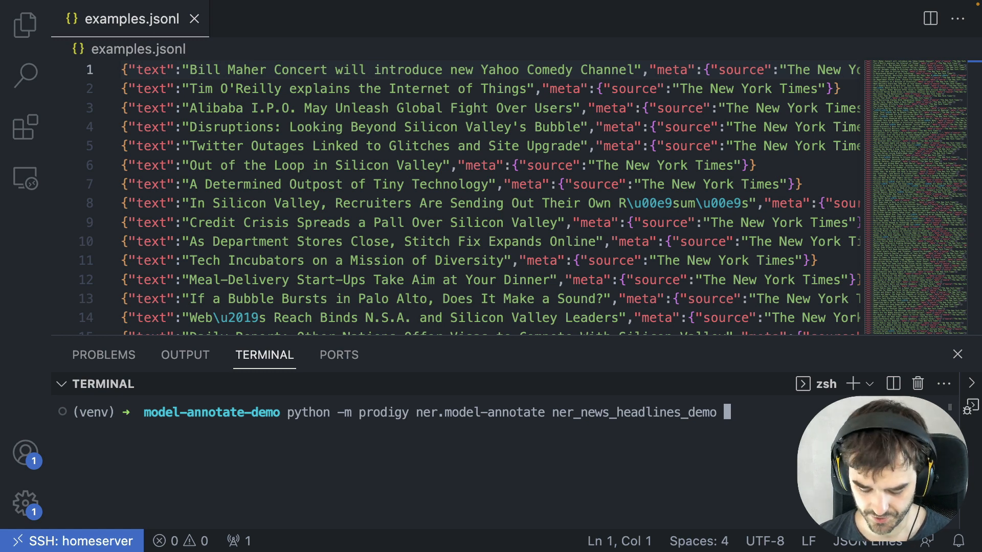
- Add the model en_core_web_md to the ner.model-annotate command after the dataset name
{"action": "type", "text": "en_"}
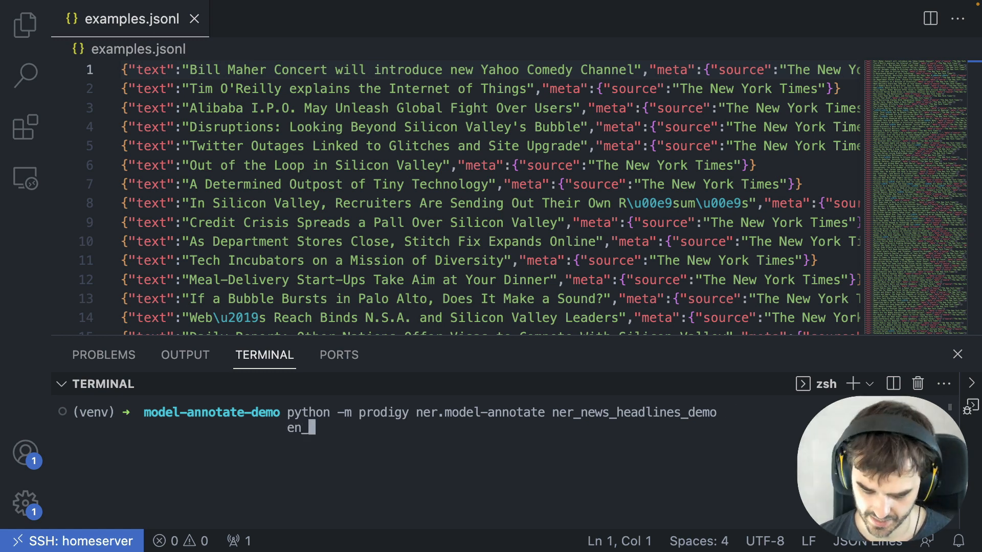
{"action": "type", "text": "core_"}
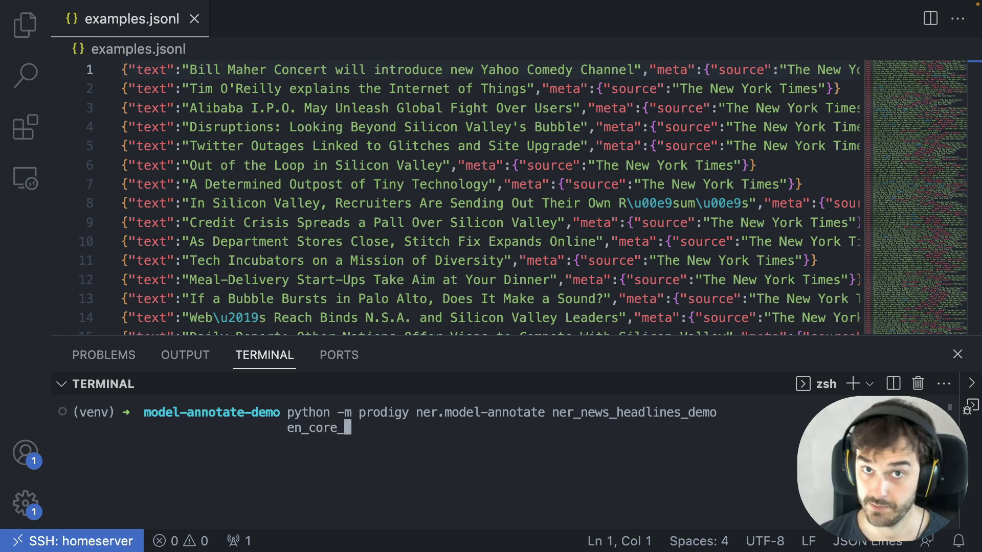
{"action": "type", "text": "web_md"}
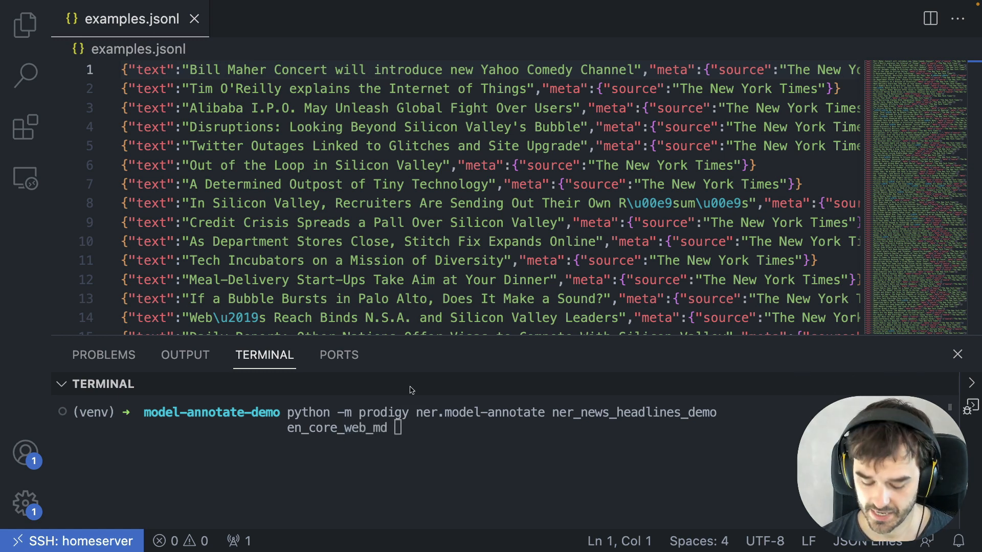
{"action": "mouse_move", "coordinate": [284, 449]}
{"action": "left_mouse_down"}
{"action": "mouse_move", "coordinate": [397, 457]}
{"action": "mouse_move", "coordinate": [380, 414]}
{"action": "mouse_move", "coordinate": [292, 423]}
{"action": "left_mouse_up"}
{"action": "left_click", "coordinate": [273, 417]}
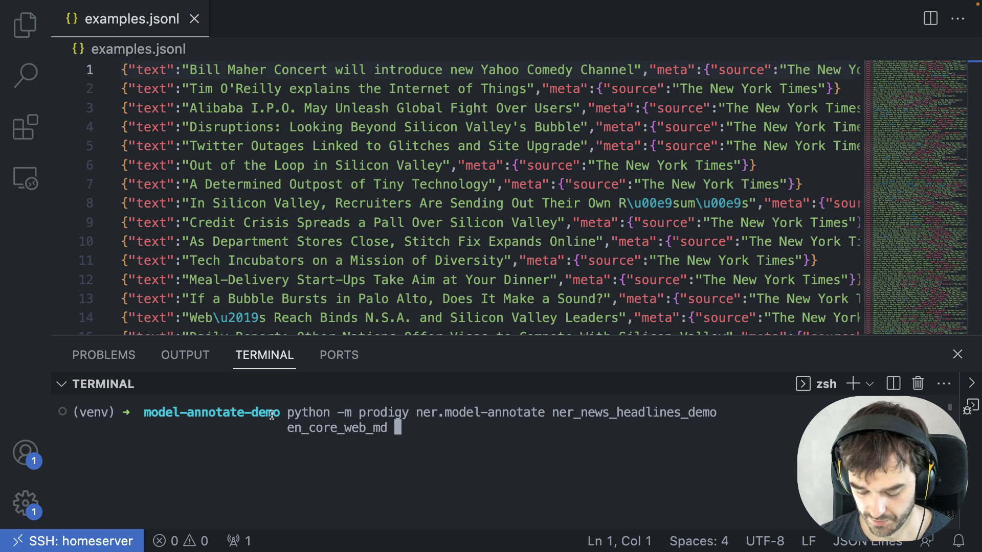
- Add examples.jsonl as the input file and spacy_medium as the model's alias to the command
{"action": "type", "text": "examples.jsonl"}
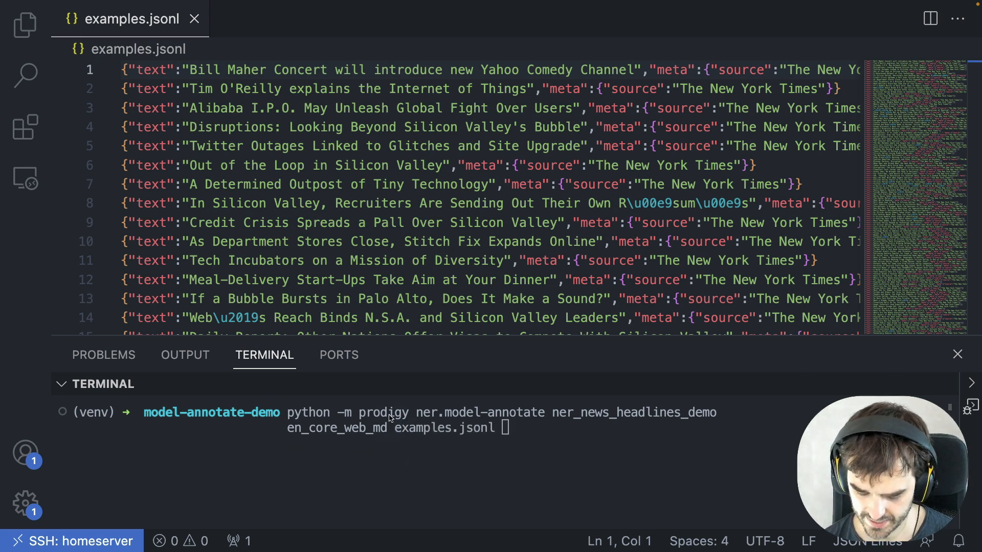
{"action": "mouse_move", "coordinate": [391, 416]}
{"action": "left_mouse_down"}
{"action": "mouse_move", "coordinate": [451, 450]}
{"action": "mouse_move", "coordinate": [505, 436]}
{"action": "mouse_move", "coordinate": [404, 424]}
{"action": "left_mouse_up"}
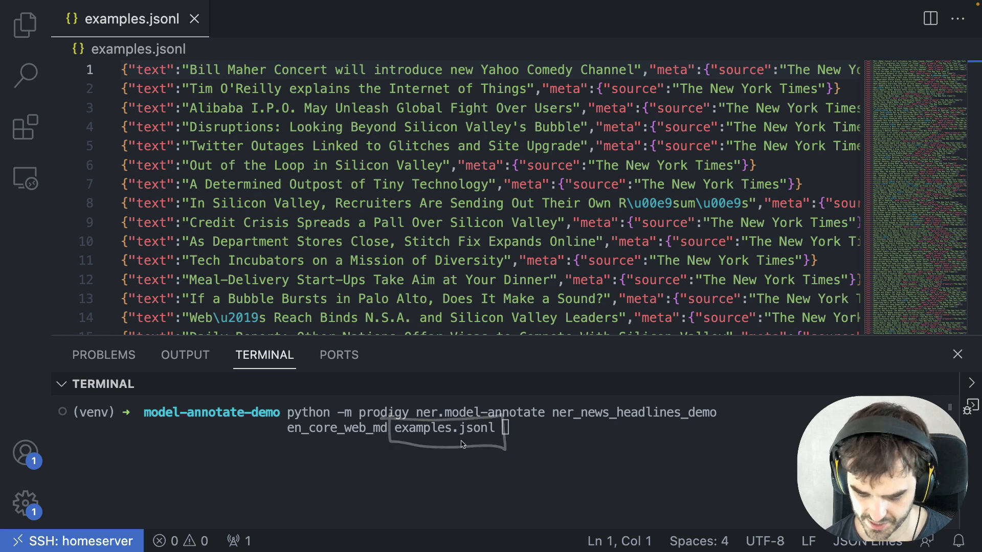
{"action": "left_click_drag", "start_coordinate": [68, 131], "coordinate": [81, 85]}
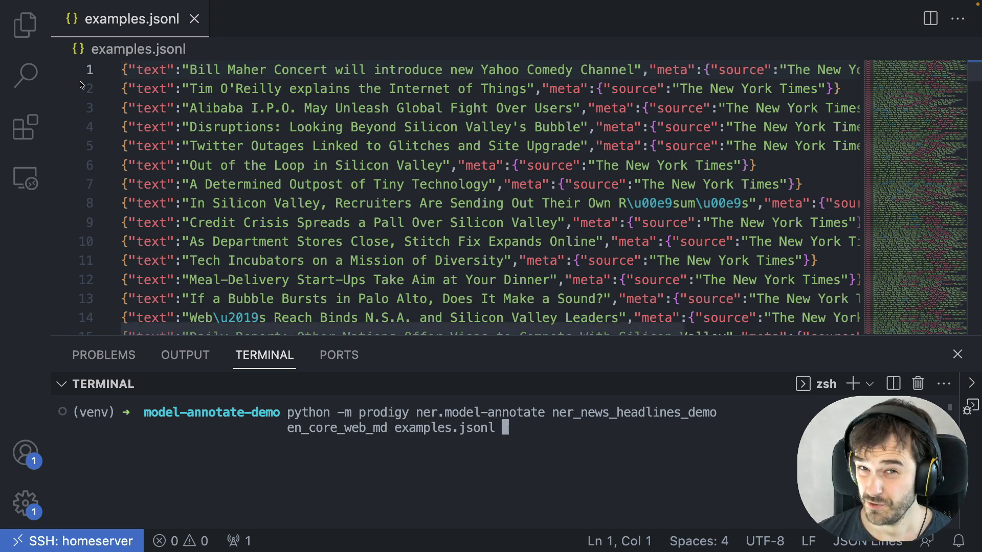
{"action": "type", "text": "spacy_"}
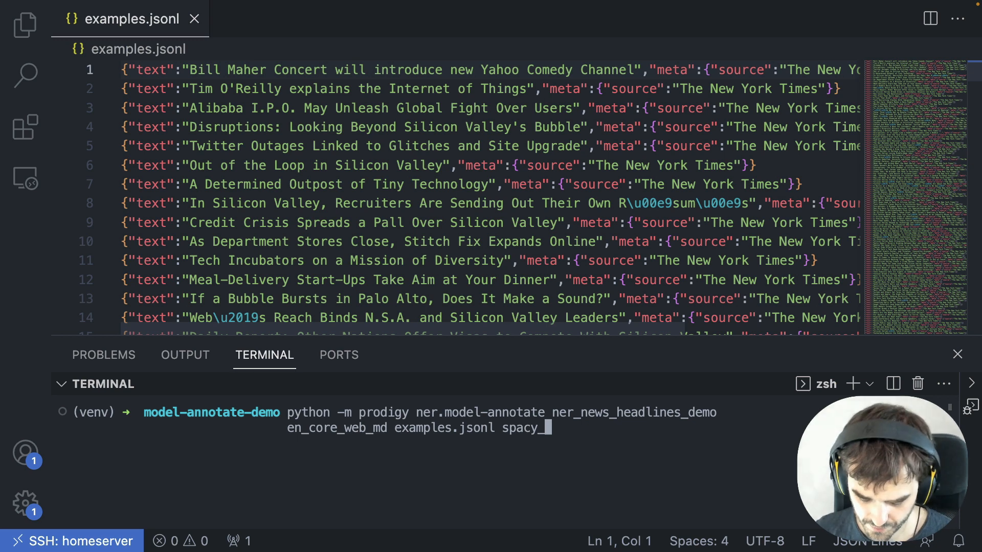
{"action": "type", "text": "m"}
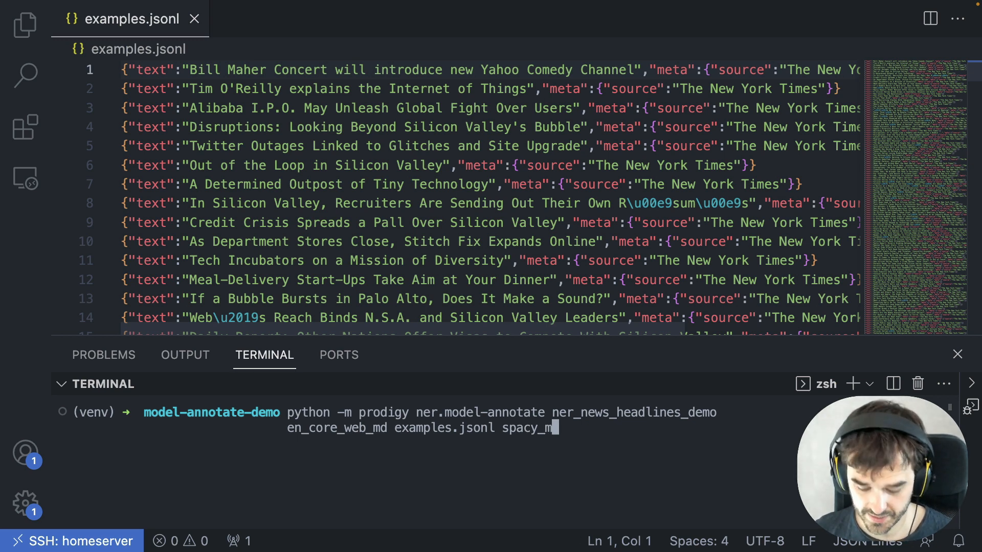
{"action": "type", "text": "edium "}
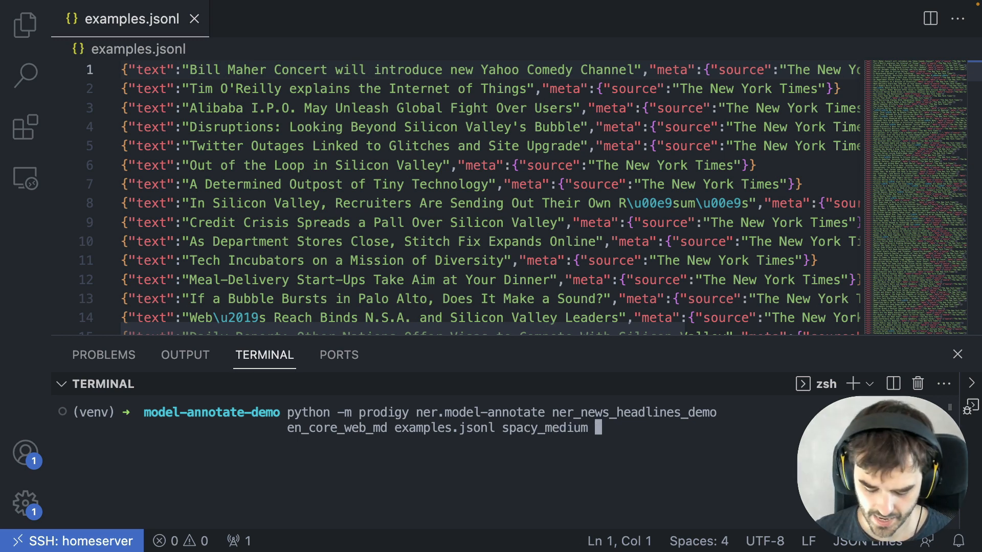
- Append the option "--labels PERSON,ORG" to the ner.model-annotate command
{"action": "type", "text": "--labe"}
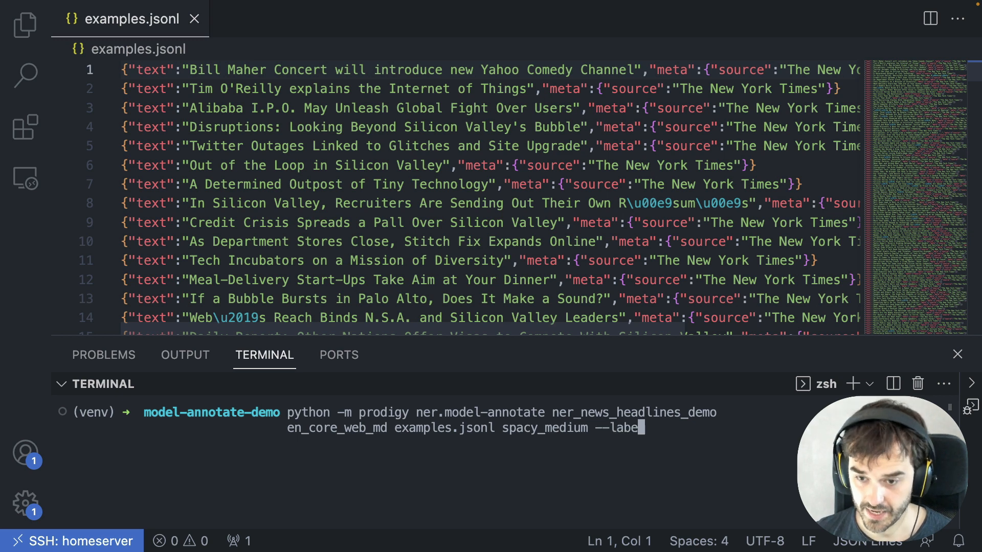
{"action": "type", "text": "ls "}
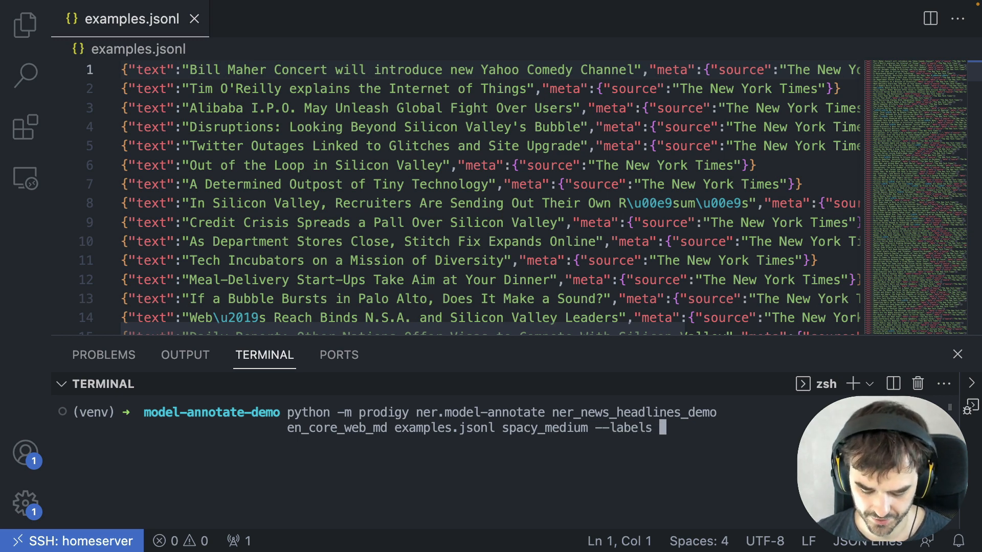
{"action": "type", "text": "PERSON,PRG"}
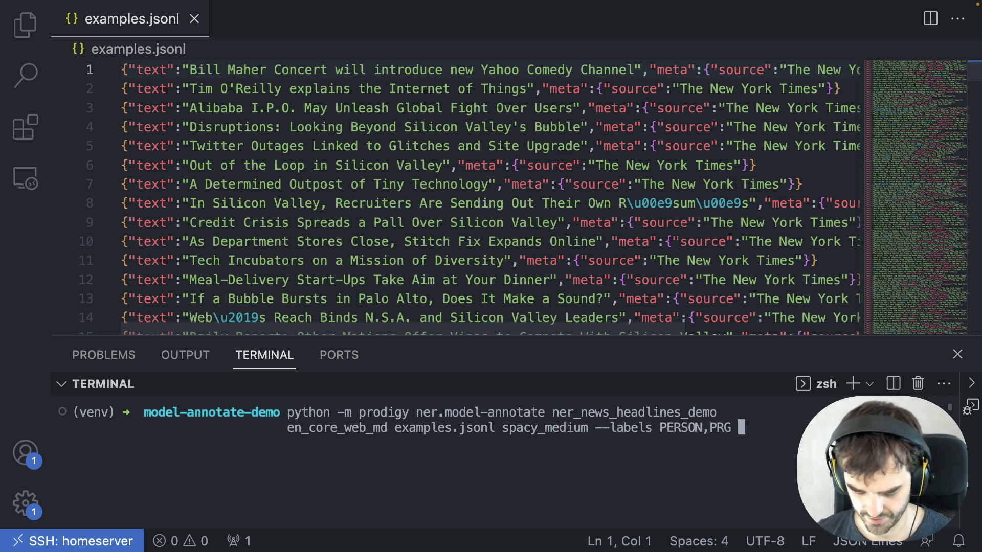
{"action": "key", "text": "BackSpace"}
{"action": "key", "text": "BackSpace"}
{"action": "key", "text": "BackSpace"}
{"action": "key", "text": "BackSpace"}
{"action": "type", "text": "ORG"}
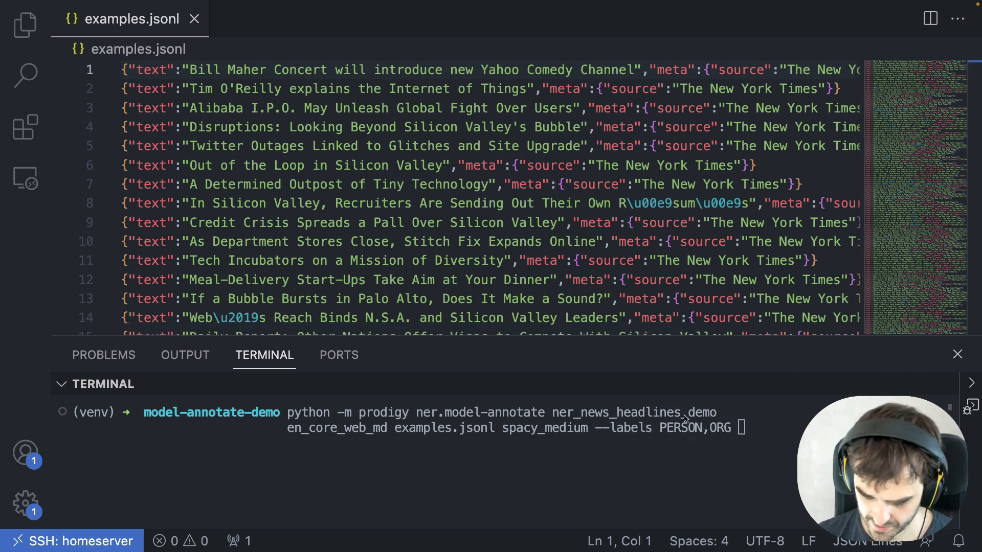
- Run the completed ner.model-annotate command on examples.jsonl
{"action": "mouse_move", "coordinate": [281, 417]}
{"action": "left_mouse_down"}
{"action": "mouse_move", "coordinate": [282, 426]}
{"action": "mouse_move", "coordinate": [373, 461]}
{"action": "mouse_move", "coordinate": [398, 414]}
{"action": "mouse_move", "coordinate": [256, 417]}
{"action": "left_mouse_up"}
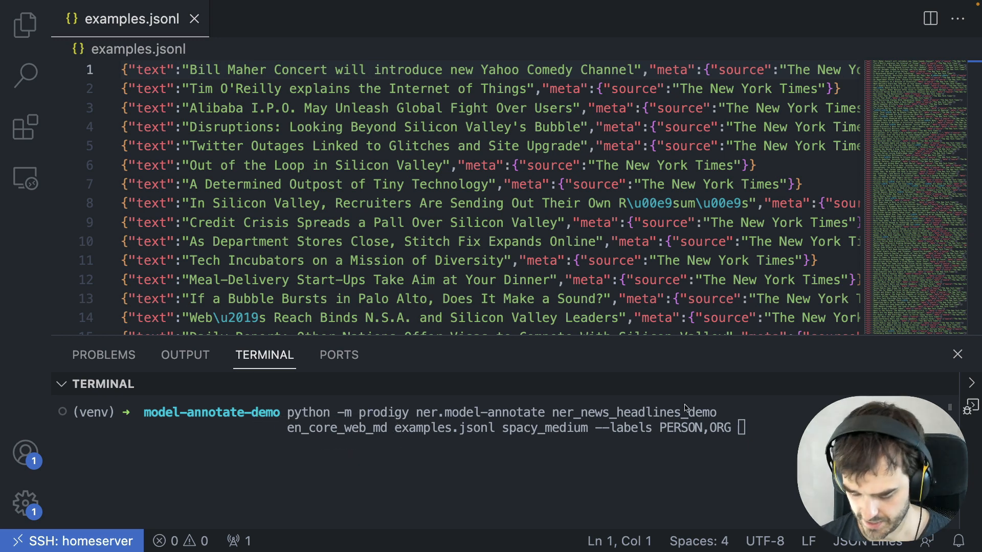
{"action": "mouse_move", "coordinate": [672, 473]}
{"action": "left_mouse_down"}
{"action": "mouse_move", "coordinate": [678, 448]}
{"action": "mouse_move", "coordinate": [727, 443]}
{"action": "left_mouse_up"}
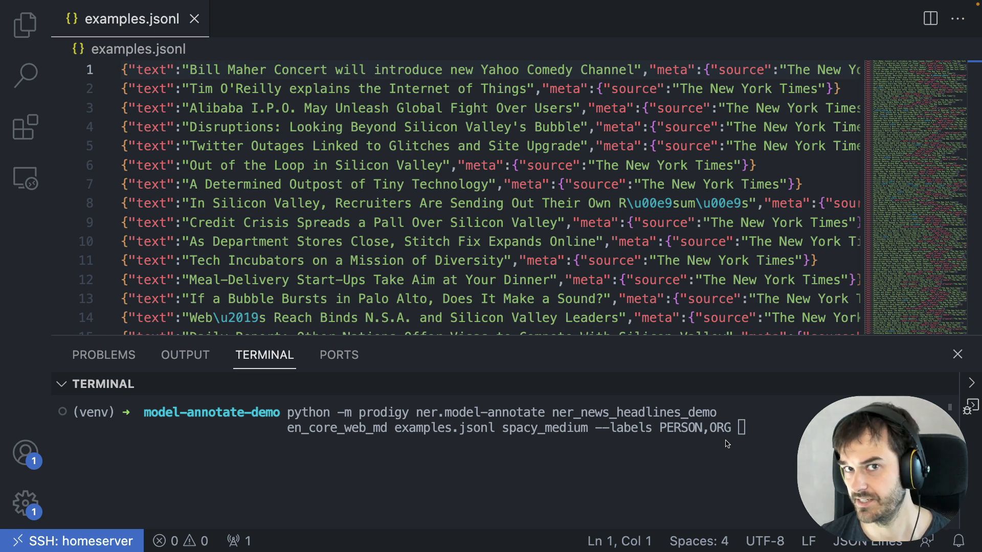
{"action": "left_click", "coordinate": [725, 441]}
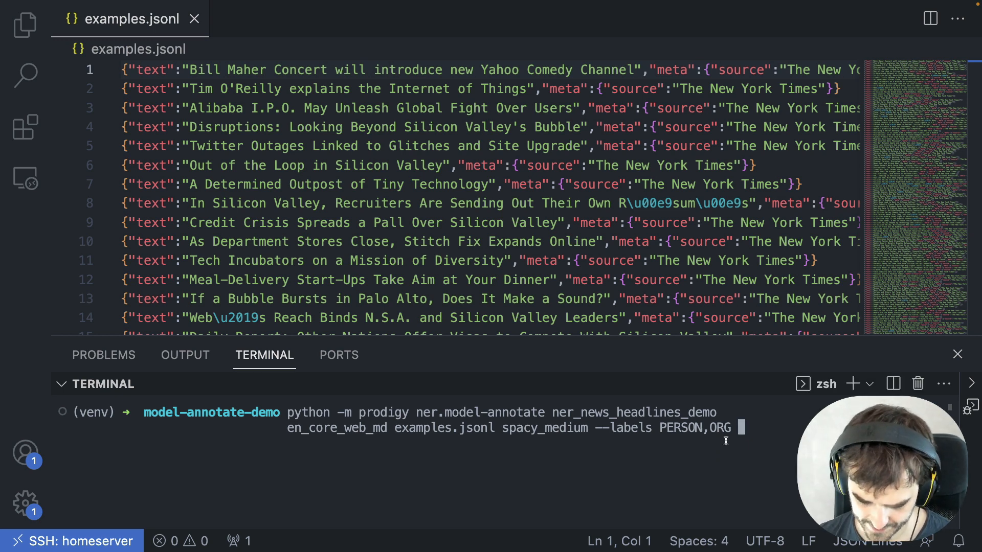
{"action": "key", "text": "Return"}
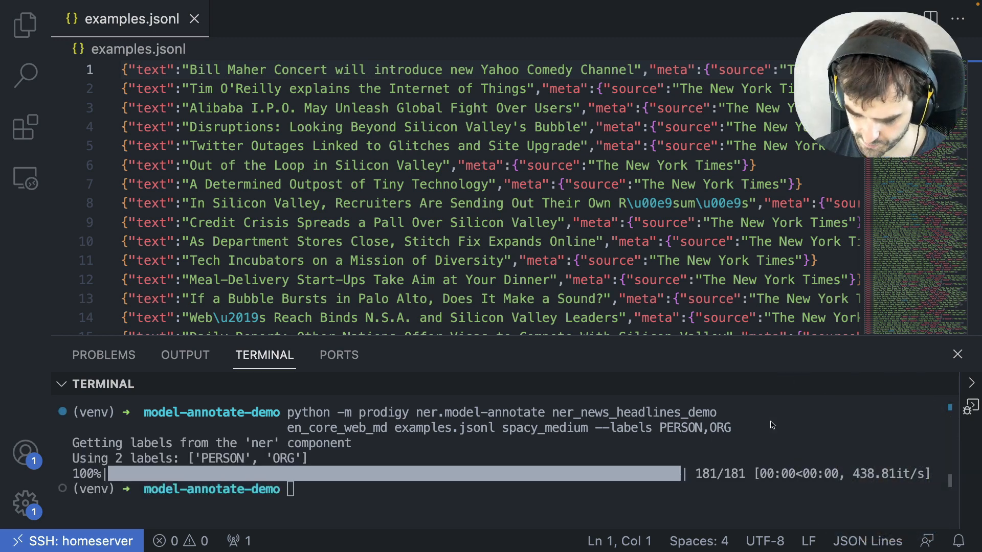
- Print the stored annotations of the ner_news_headlines_demo dataset in the terminal with Prodigy's db-out command
{"action": "left_click", "coordinate": [783, 437]}
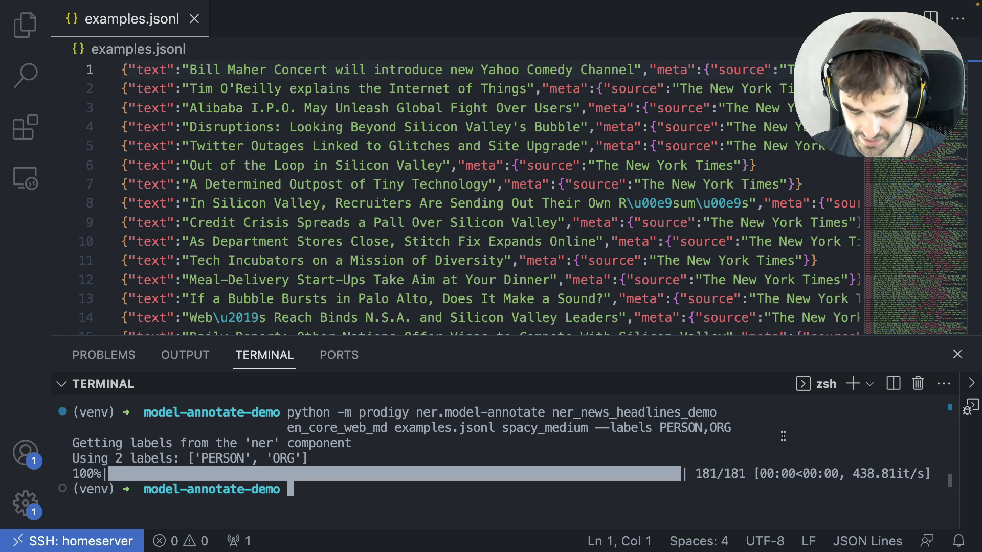
{"action": "type", "text": "python -m "}
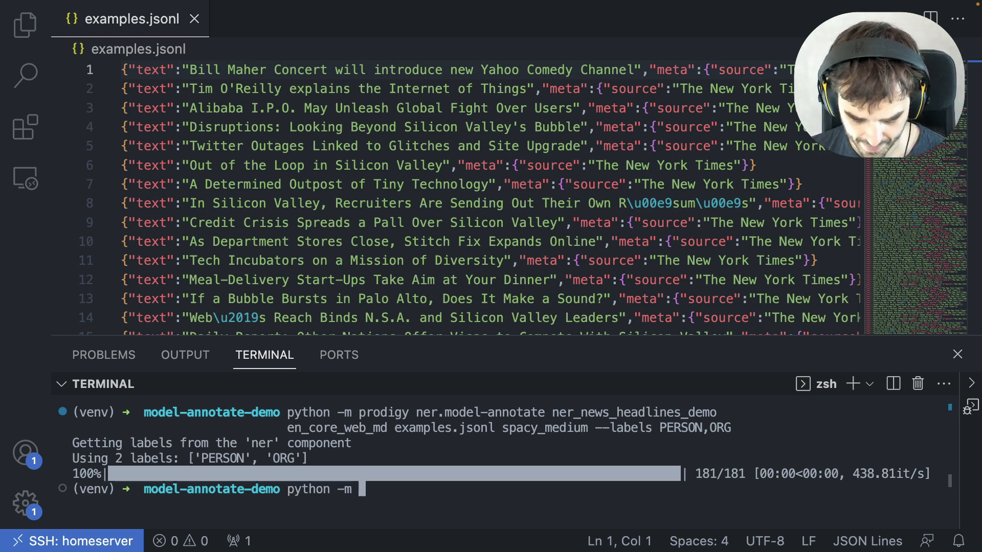
{"action": "type", "text": "db"}
{"action": "key", "text": "BackSpace"}
{"action": "key", "text": "BackSpace"}
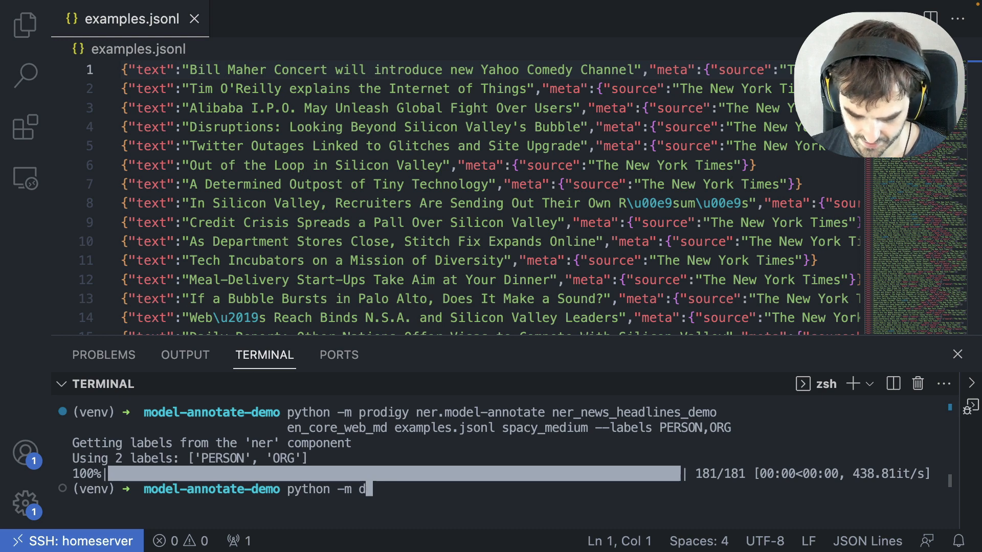
{"action": "type", "text": "prodigy db-out"}
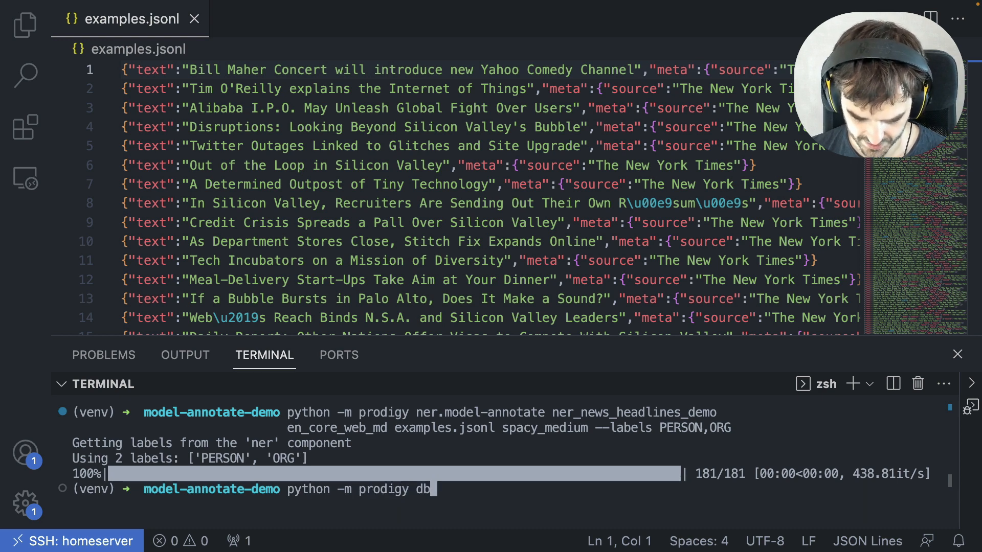
{"action": "double_click", "coordinate": [605, 419]}
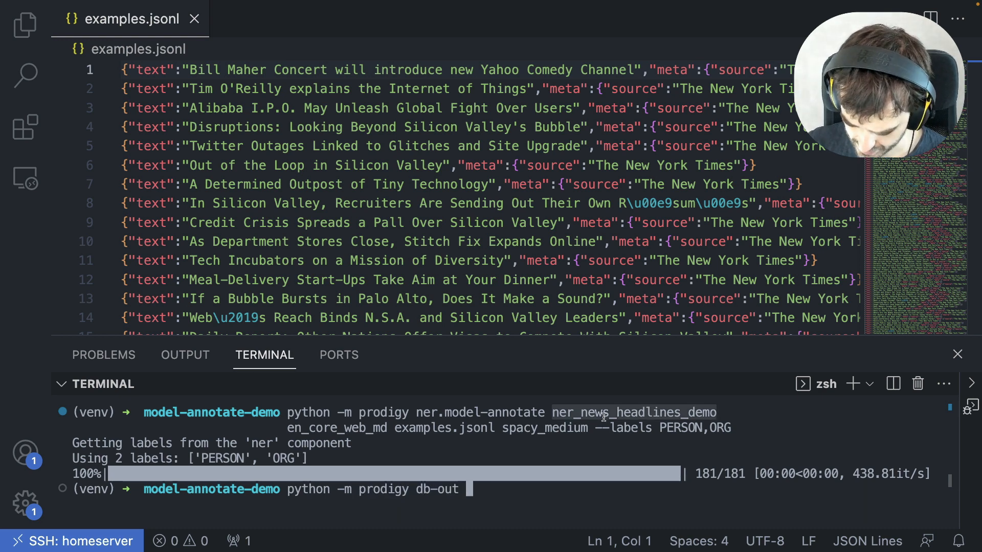
{"action": "left_click", "coordinate": [564, 505]}
{"action": "type", "text": "ner_news_headlines_demo"}
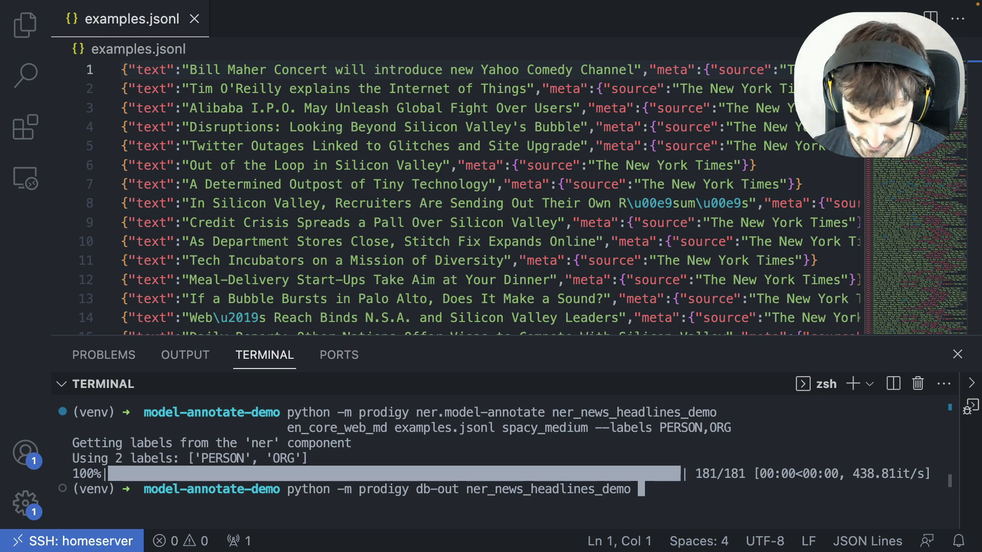
{"action": "key", "text": "Return"}
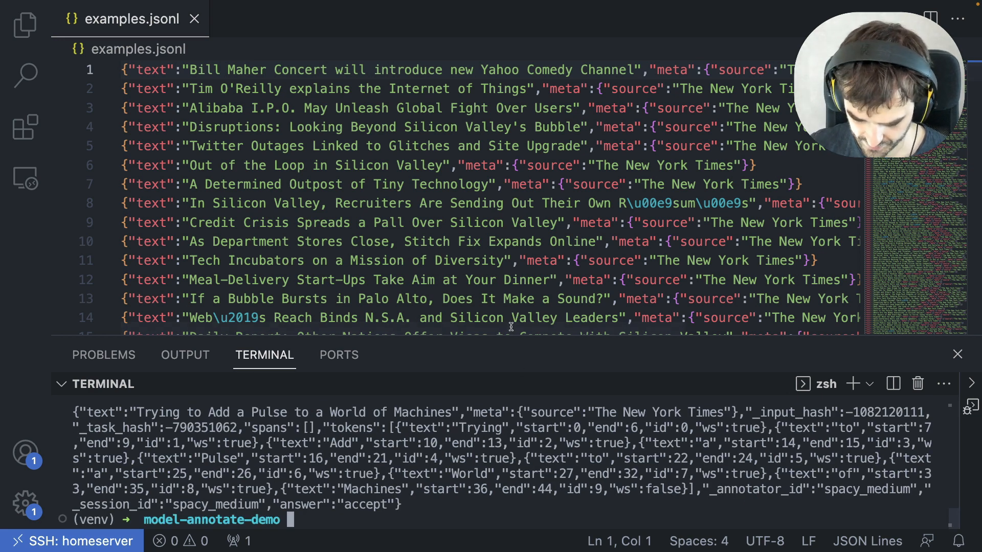
- Enlarge the terminal area and rerun the db-out command piped through "head -1" to print only the first record
{"action": "left_click_drag", "start_coordinate": [511, 336], "coordinate": [450, 143]}
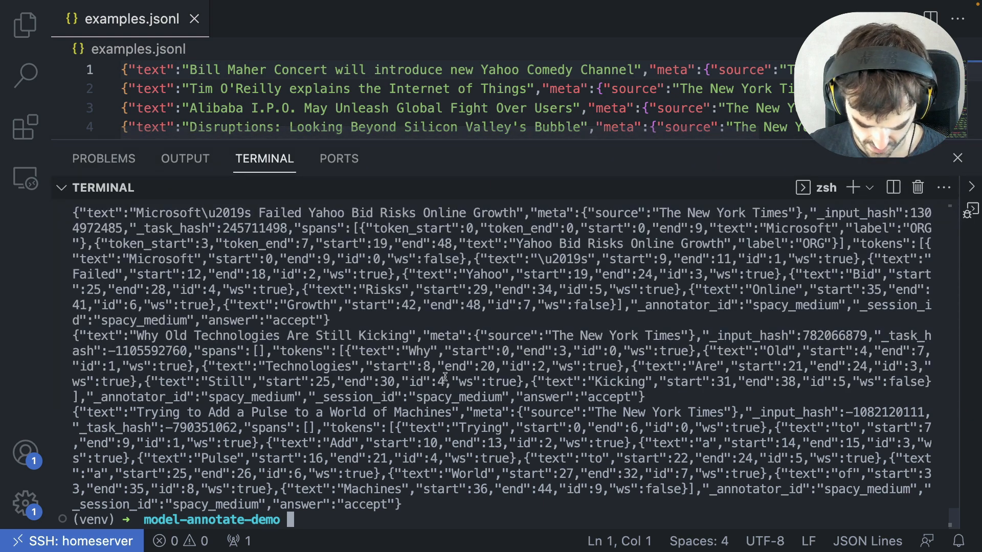
{"action": "key", "text": "Up"}
{"action": "type", "text": "| "}
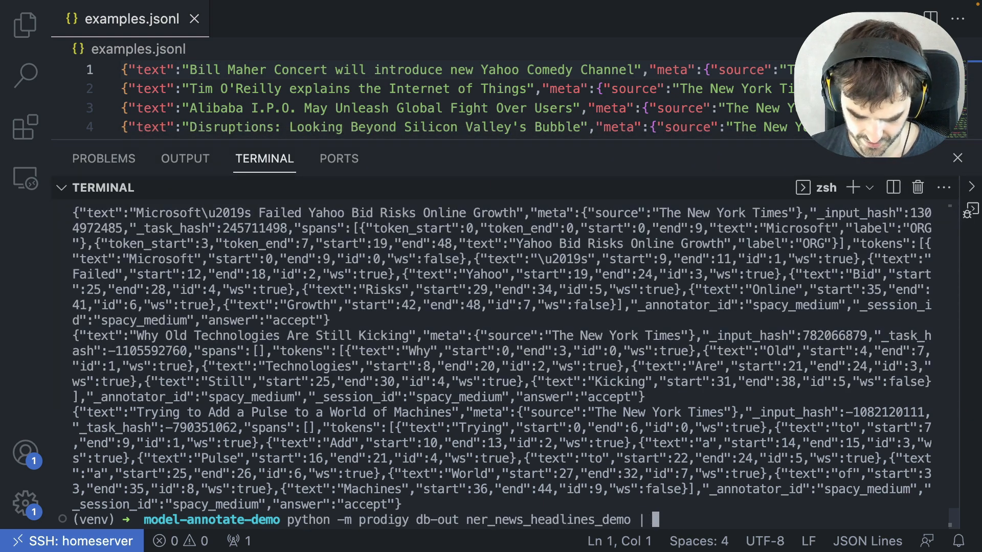
{"action": "type", "text": "head "}
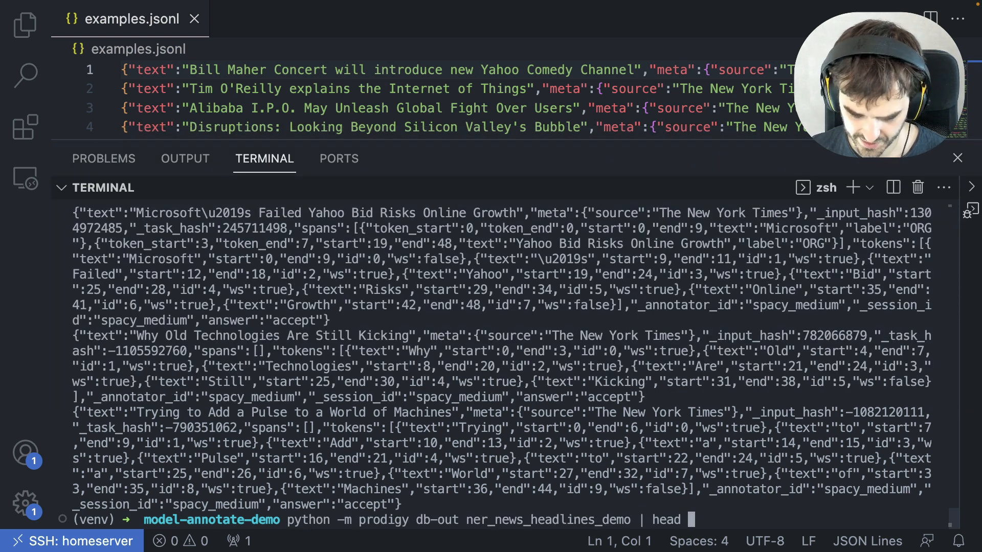
{"action": "type", "text": "-1"}
{"action": "key", "text": "Return"}
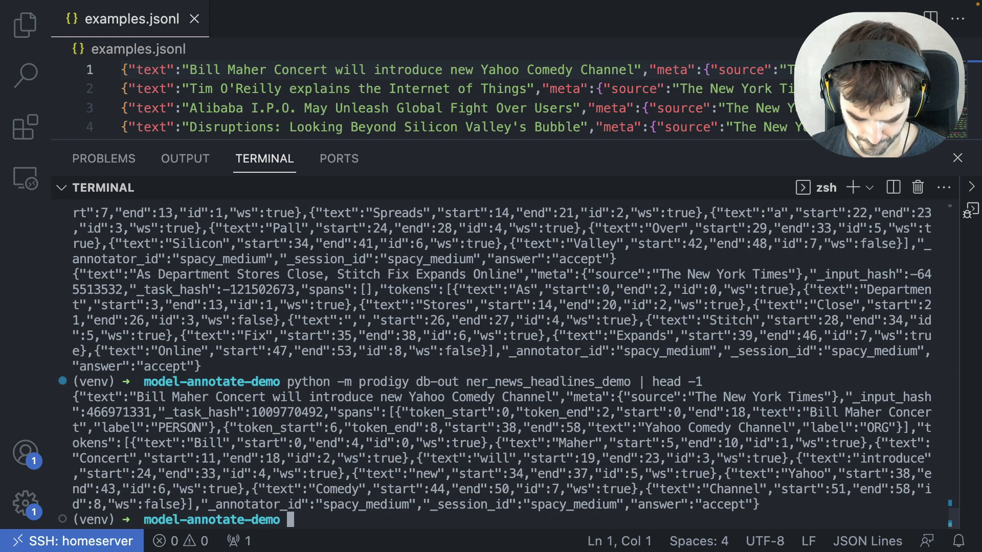
- Rerun the single-record db-out command with "| jq" appended to print the record as formatted JSON
{"action": "key", "text": "Up"}
{"action": "type", "text": "| jq"}
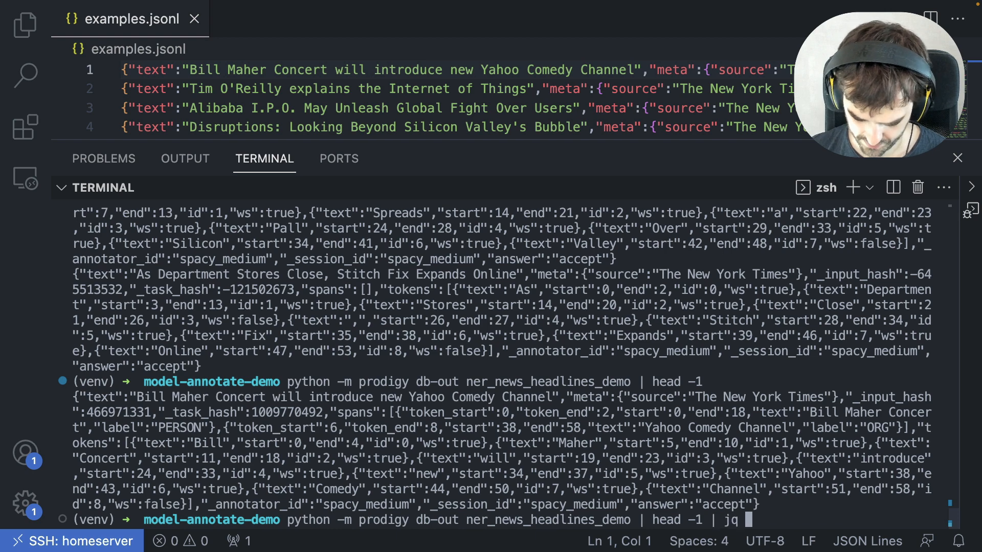
{"action": "key", "text": "Return"}
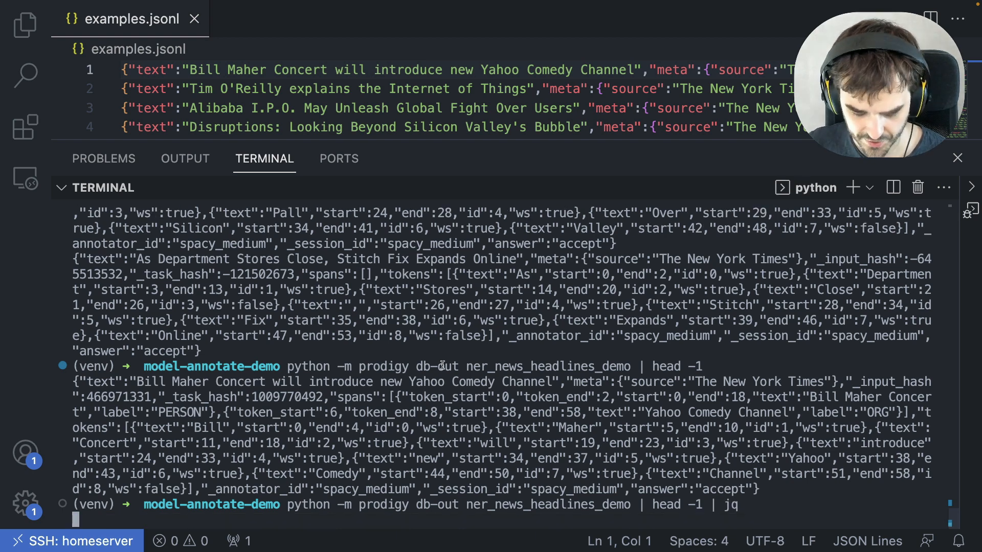
- Examine the formatted record from its headline text and predicted spans through the tokens to the annotator ID, session ID and answer
{"action": "scroll", "coordinate": [377, 373], "scroll_direction": "up", "scroll_amount": 10}
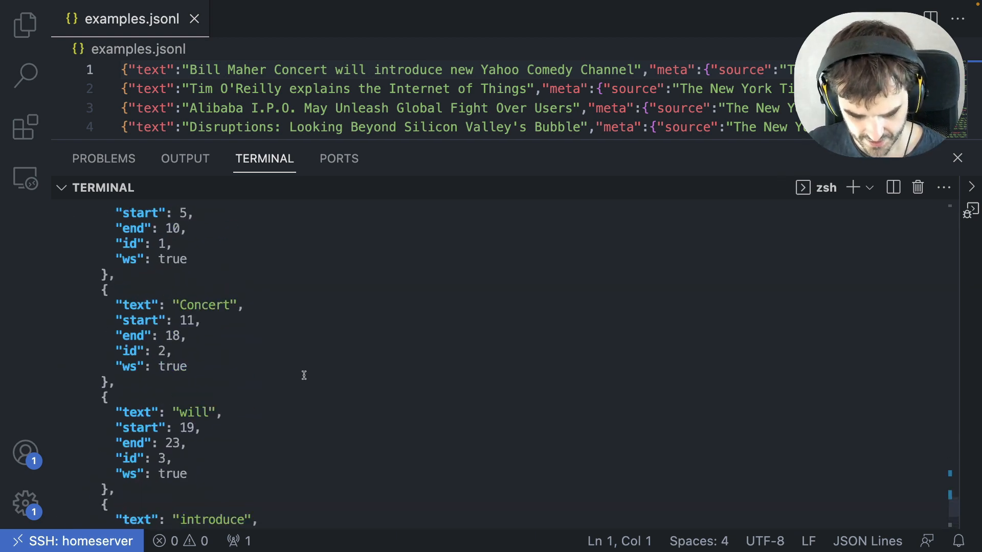
{"action": "scroll", "coordinate": [304, 375], "scroll_direction": "up", "scroll_amount": 15}
{"action": "scroll", "coordinate": [305, 377], "scroll_direction": "down", "scroll_amount": 3}
{"action": "scroll", "coordinate": [305, 378], "scroll_direction": "up", "scroll_amount": 1}
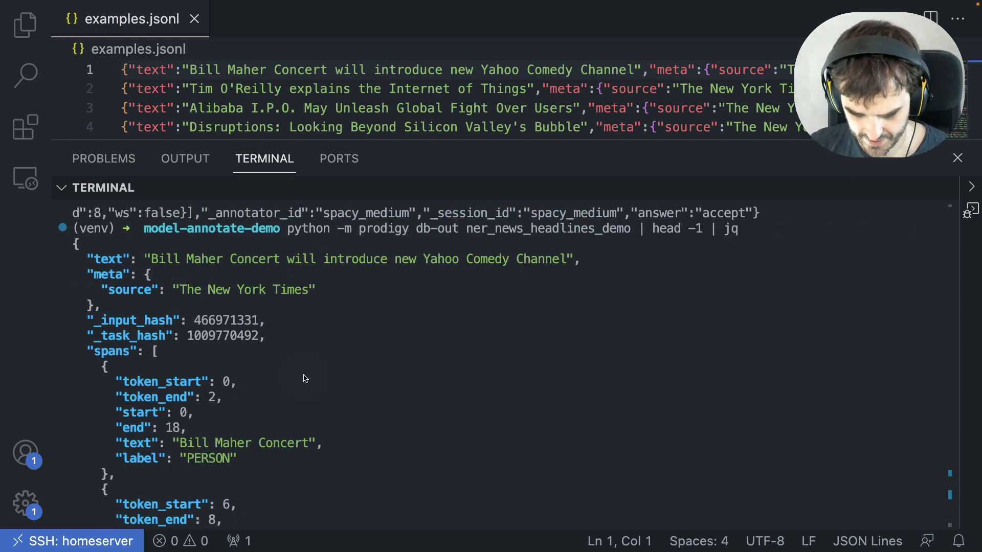
{"action": "scroll", "coordinate": [306, 378], "scroll_direction": "down", "scroll_amount": 5}
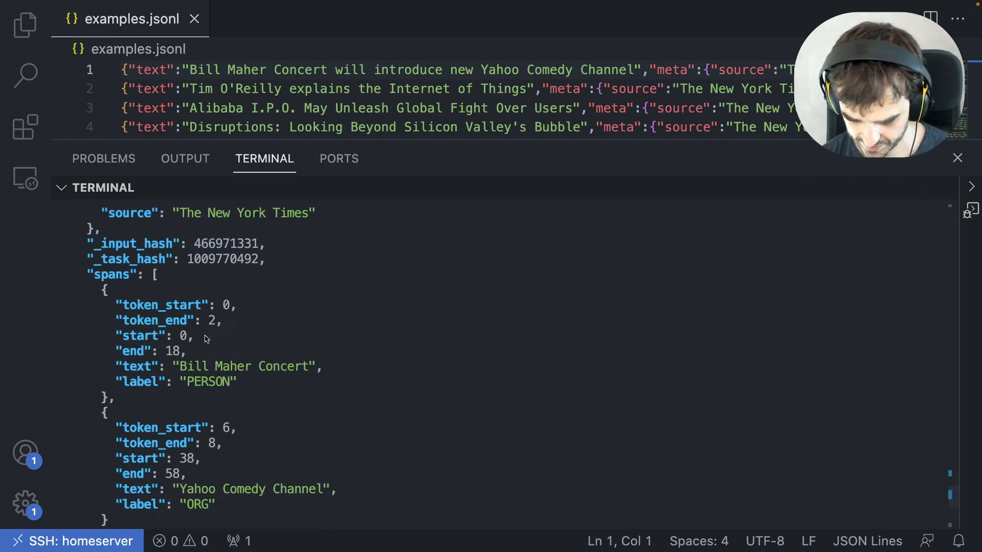
{"action": "mouse_move", "coordinate": [168, 352]}
{"action": "left_mouse_down"}
{"action": "mouse_move", "coordinate": [166, 379]}
{"action": "mouse_move", "coordinate": [328, 381]}
{"action": "mouse_move", "coordinate": [206, 353]}
{"action": "left_mouse_up"}
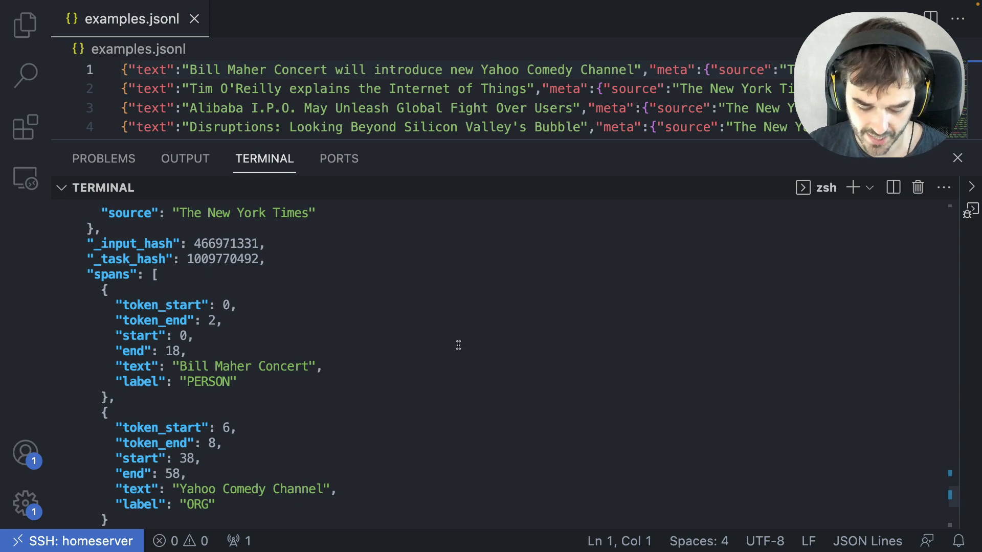
{"action": "scroll", "coordinate": [458, 344], "scroll_direction": "up", "scroll_amount": 3}
{"action": "scroll", "coordinate": [458, 345], "scroll_direction": "down", "scroll_amount": 10}
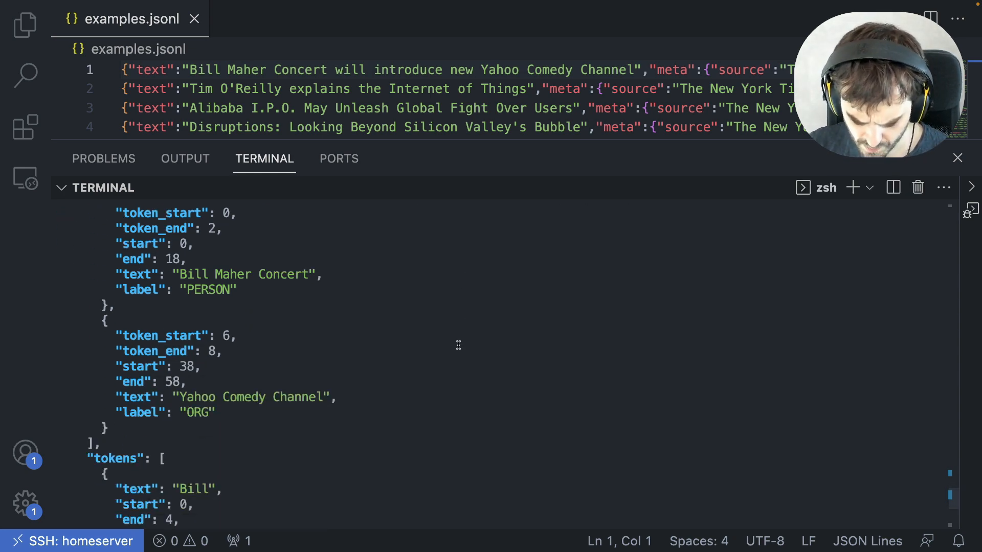
{"action": "scroll", "coordinate": [458, 346], "scroll_direction": "down", "scroll_amount": 5}
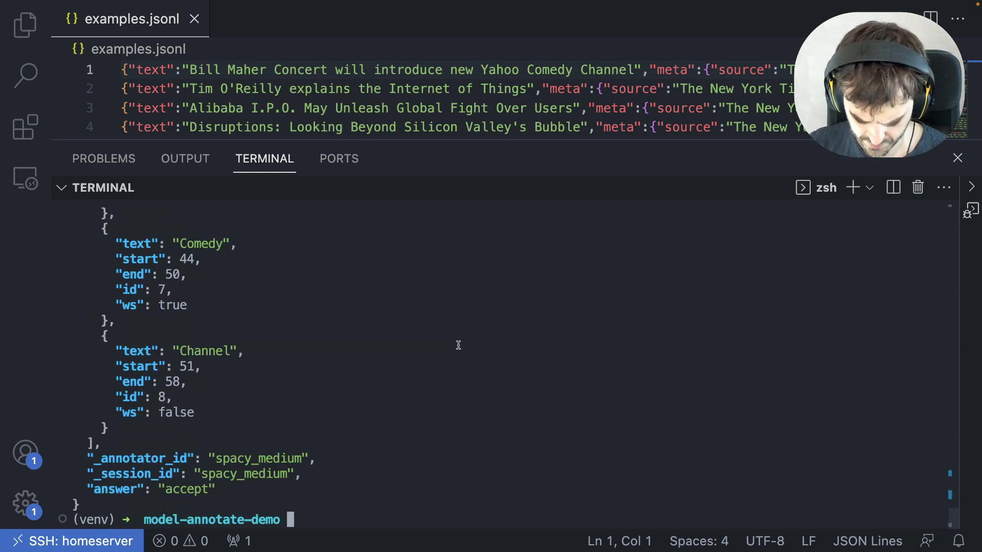
{"action": "key", "text": "alt+Tab"}
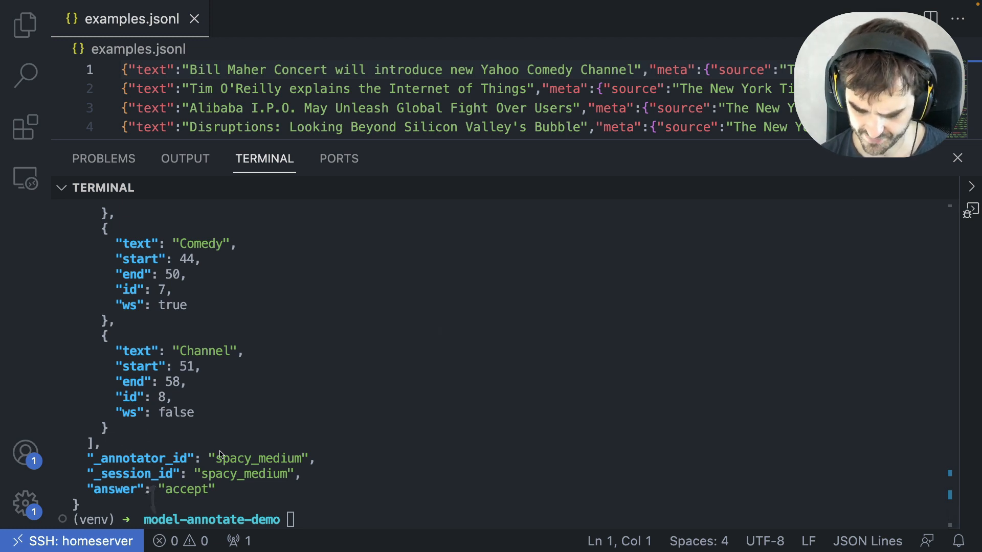
{"action": "mouse_move", "coordinate": [208, 446]}
{"action": "left_mouse_down"}
{"action": "mouse_move", "coordinate": [208, 468]}
{"action": "mouse_move", "coordinate": [313, 479]}
{"action": "mouse_move", "coordinate": [256, 445]}
{"action": "mouse_move", "coordinate": [209, 444]}
{"action": "left_mouse_up"}
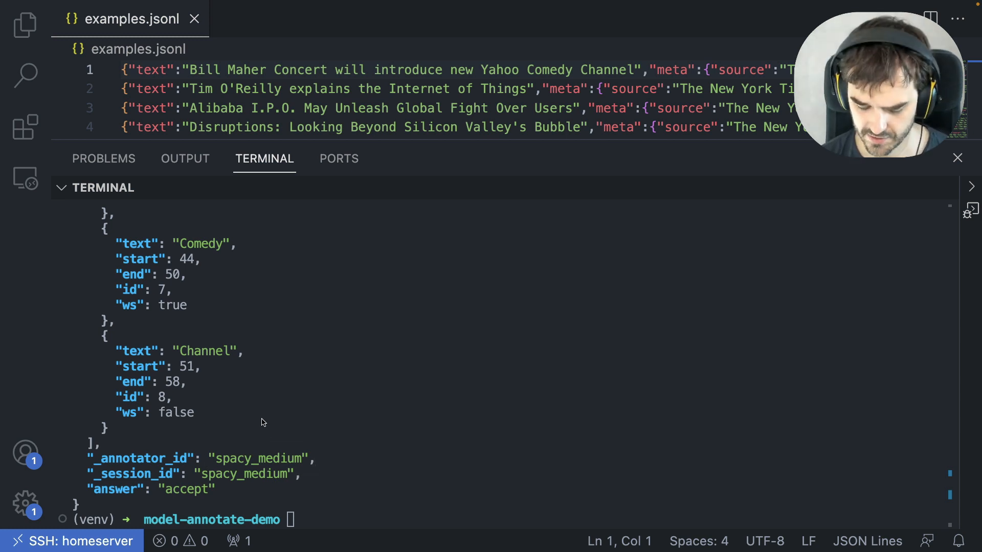
{"action": "mouse_move", "coordinate": [256, 424]}
{"action": "left_mouse_down"}
{"action": "mouse_move", "coordinate": [256, 451]}
{"action": "mouse_move", "coordinate": [270, 429]}
{"action": "left_mouse_up"}
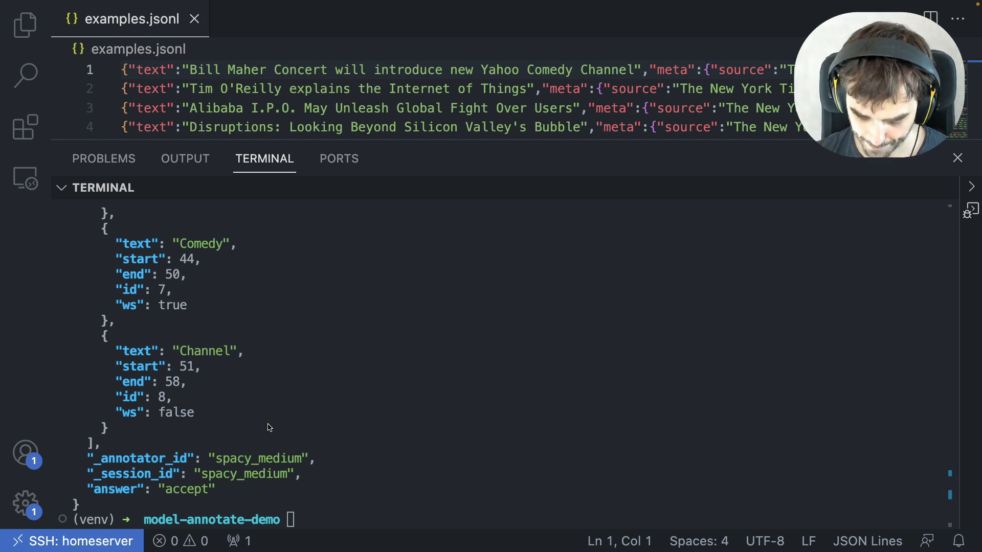
{"action": "mouse_move", "coordinate": [363, 261]}
{"action": "left_mouse_down"}
{"action": "mouse_move", "coordinate": [351, 274]}
{"action": "mouse_move", "coordinate": [424, 270]}
{"action": "mouse_move", "coordinate": [455, 250]}
{"action": "left_mouse_up"}
{"action": "left_click_drag", "start_coordinate": [467, 240], "coordinate": [484, 255]}
{"action": "mouse_move", "coordinate": [486, 238]}
{"action": "left_mouse_down"}
{"action": "mouse_move", "coordinate": [486, 250]}
{"action": "mouse_move", "coordinate": [499, 253]}
{"action": "left_mouse_up"}
{"action": "mouse_move", "coordinate": [504, 254]}
{"action": "left_mouse_down"}
{"action": "mouse_move", "coordinate": [508, 238]}
{"action": "mouse_move", "coordinate": [521, 250]}
{"action": "left_mouse_up"}
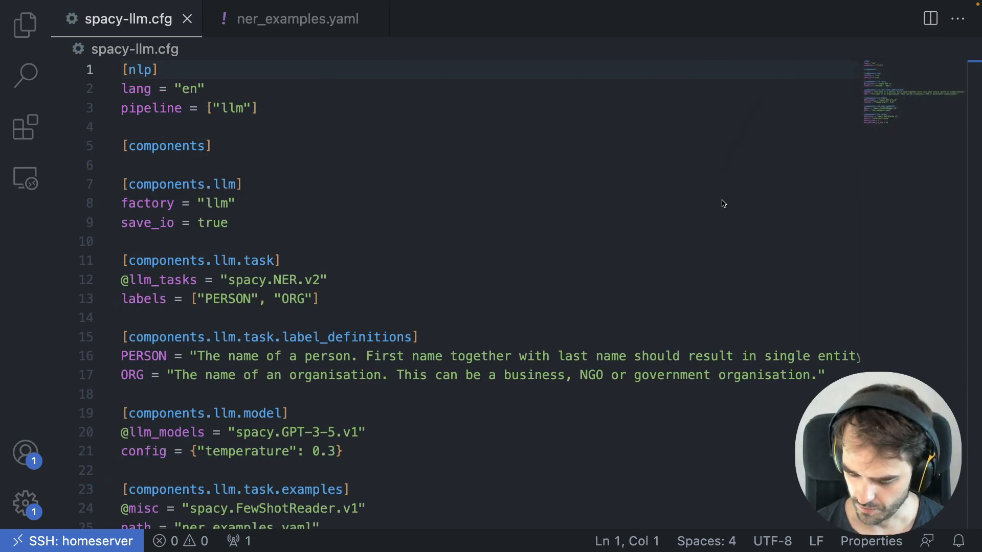
- Review spacy-llm.cfg, covering the language and pipeline settings, the spacy.NER.v2 task, and the PERSON and ORG label definitions
{"action": "left_click_drag", "start_coordinate": [754, 101], "coordinate": [719, 158]}
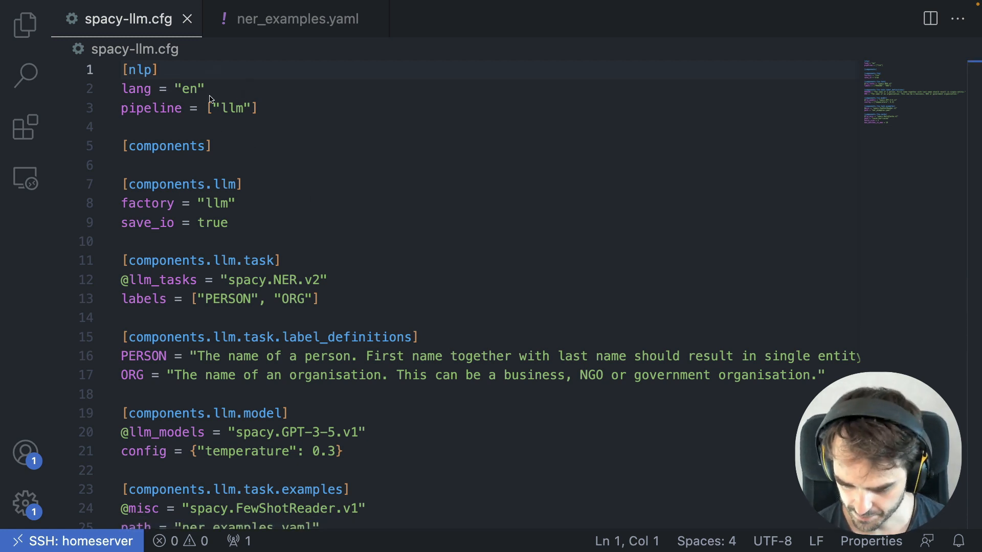
{"action": "mouse_move", "coordinate": [205, 88]}
{"action": "left_mouse_down"}
{"action": "mouse_move", "coordinate": [202, 132]}
{"action": "mouse_move", "coordinate": [263, 132]}
{"action": "mouse_move", "coordinate": [204, 90]}
{"action": "left_mouse_up"}
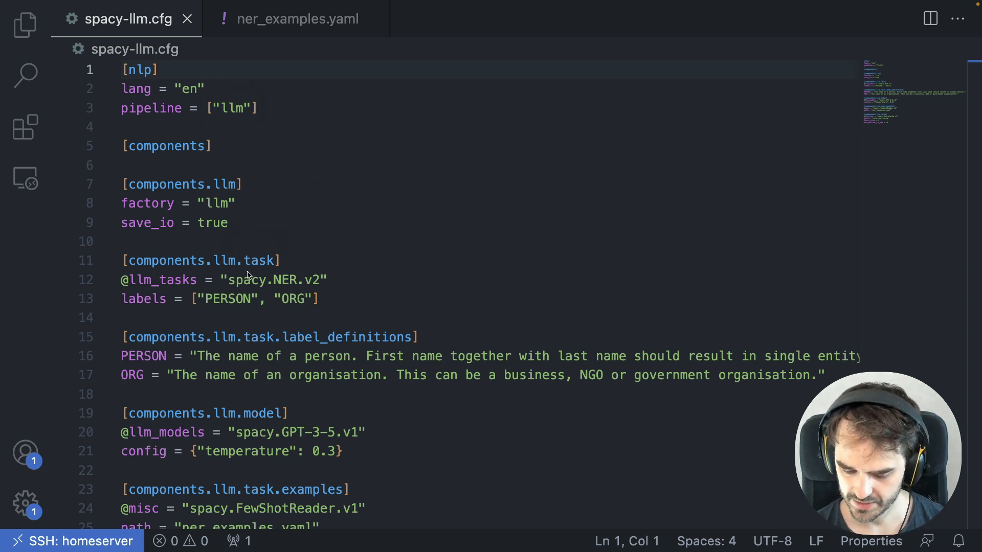
{"action": "mouse_move", "coordinate": [221, 268]}
{"action": "left_mouse_down"}
{"action": "mouse_move", "coordinate": [222, 281]}
{"action": "mouse_move", "coordinate": [335, 306]}
{"action": "mouse_move", "coordinate": [341, 262]}
{"action": "mouse_move", "coordinate": [240, 259]}
{"action": "left_mouse_up"}
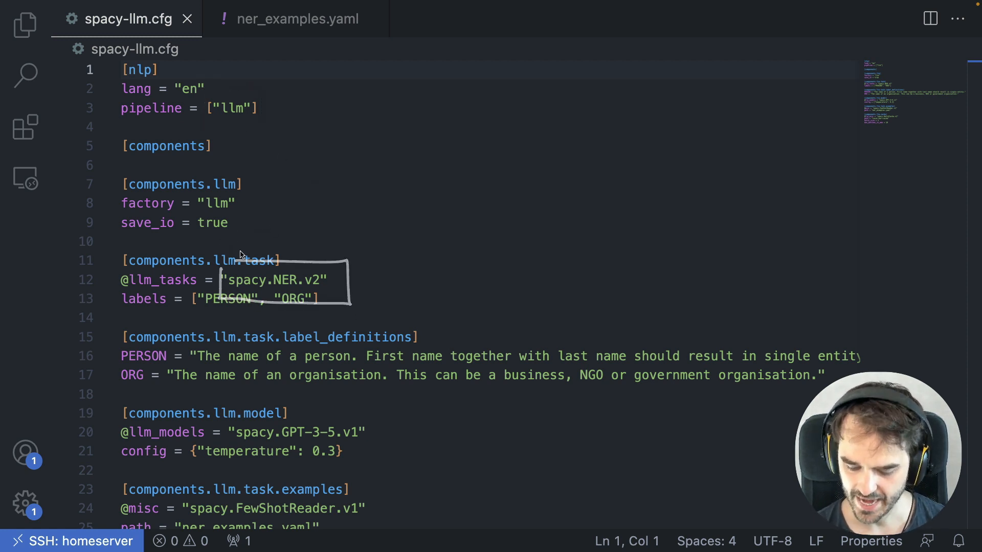
{"action": "scroll", "coordinate": [451, 280], "scroll_direction": "down", "scroll_amount": 3}
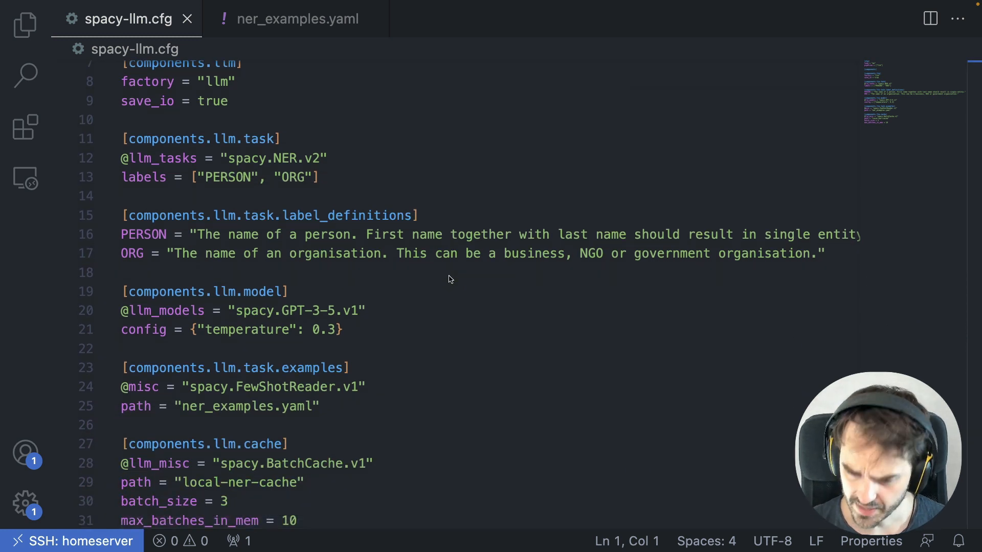
{"action": "left_click_drag", "start_coordinate": [384, 171], "coordinate": [379, 207]}
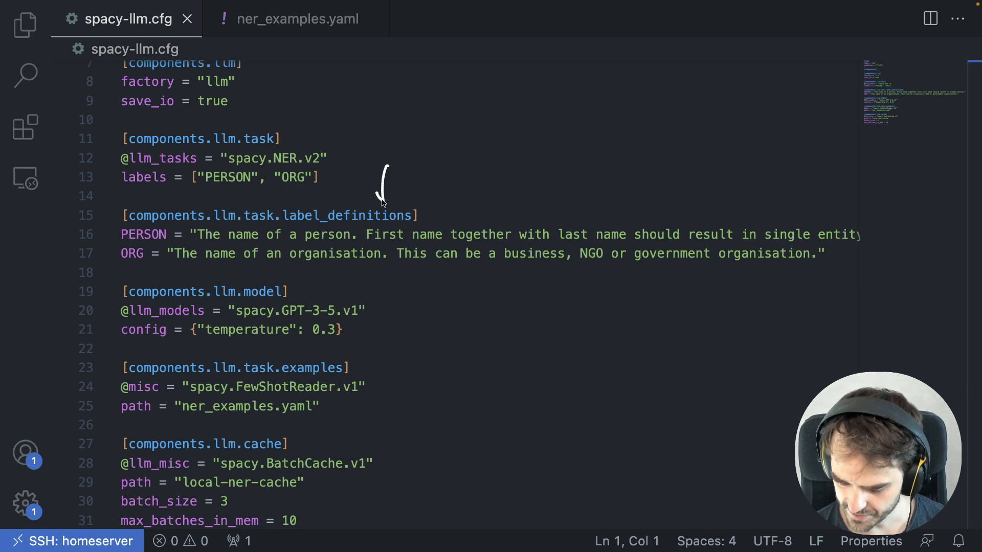
{"action": "mouse_move", "coordinate": [113, 219]}
{"action": "left_mouse_down"}
{"action": "mouse_move", "coordinate": [182, 254]}
{"action": "mouse_move", "coordinate": [113, 215]}
{"action": "left_mouse_up"}
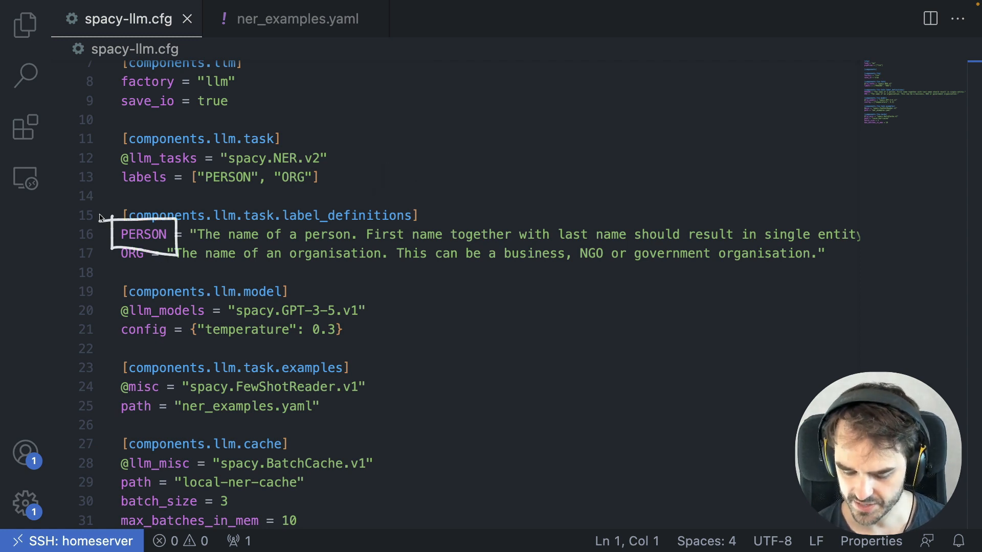
{"action": "left_click_drag", "start_coordinate": [484, 192], "coordinate": [485, 220]}
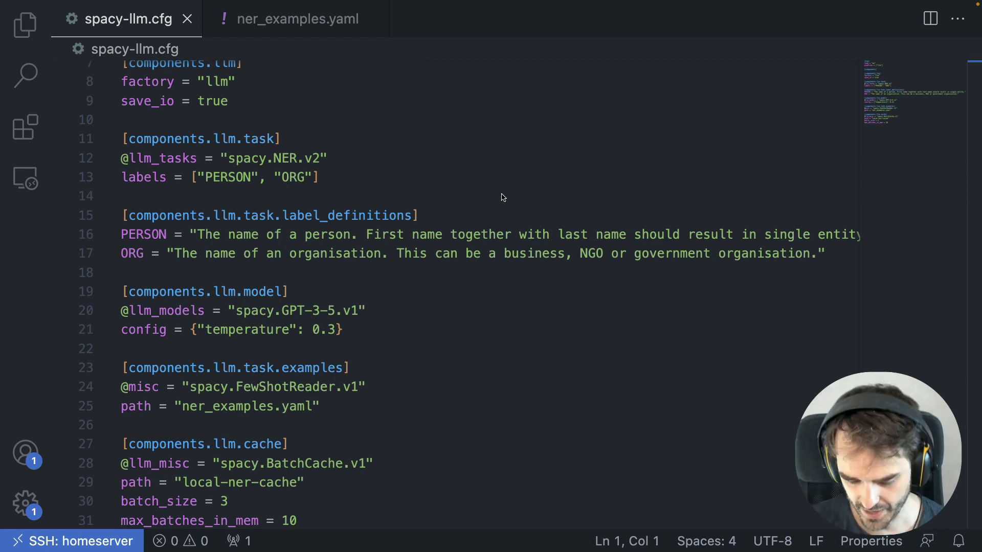
- Look at the few-shot example in ner_examples.yaml and return to spacy-llm.cfg to review its model settings
{"action": "left_click", "coordinate": [307, 21]}
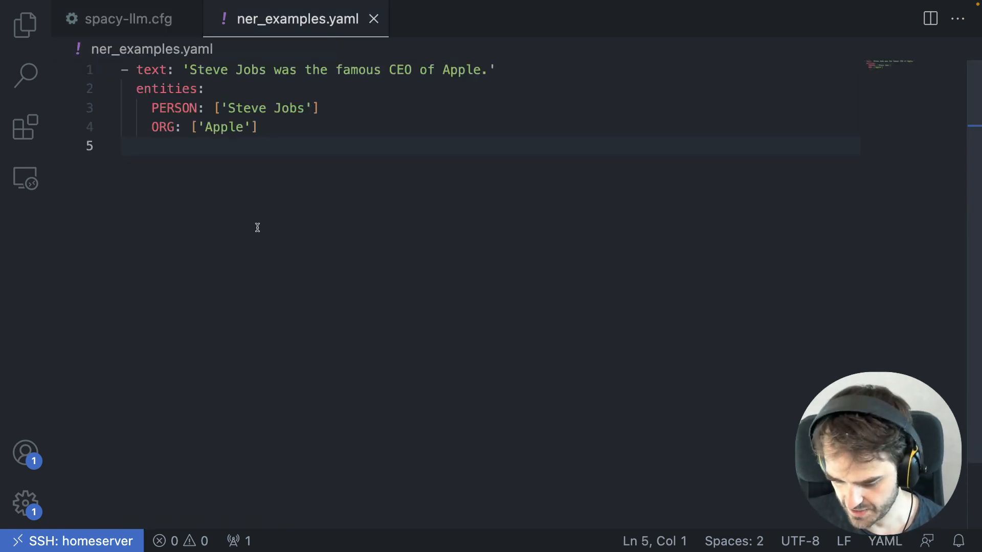
{"action": "left_click", "coordinate": [110, 20]}
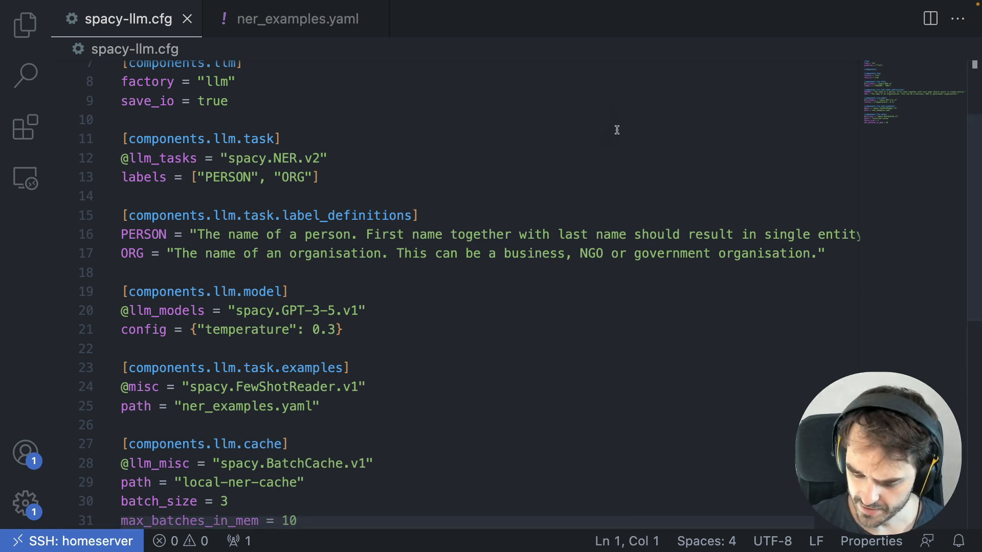
{"action": "scroll", "coordinate": [616, 130], "scroll_direction": "up", "scroll_amount": 3}
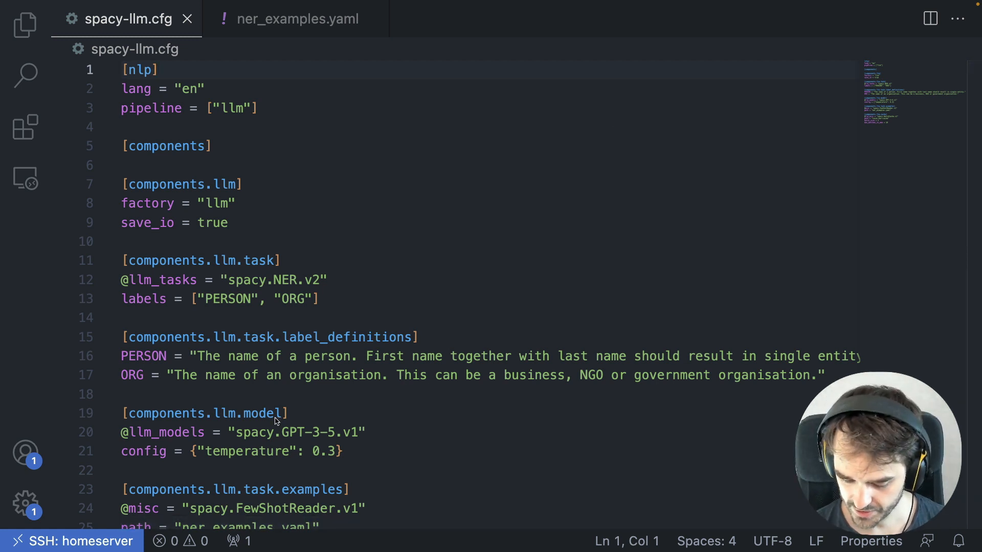
{"action": "mouse_move", "coordinate": [277, 421]}
{"action": "left_mouse_down"}
{"action": "mouse_move", "coordinate": [274, 432]}
{"action": "mouse_move", "coordinate": [335, 453]}
{"action": "mouse_move", "coordinate": [313, 412]}
{"action": "mouse_move", "coordinate": [283, 405]}
{"action": "left_mouse_up"}
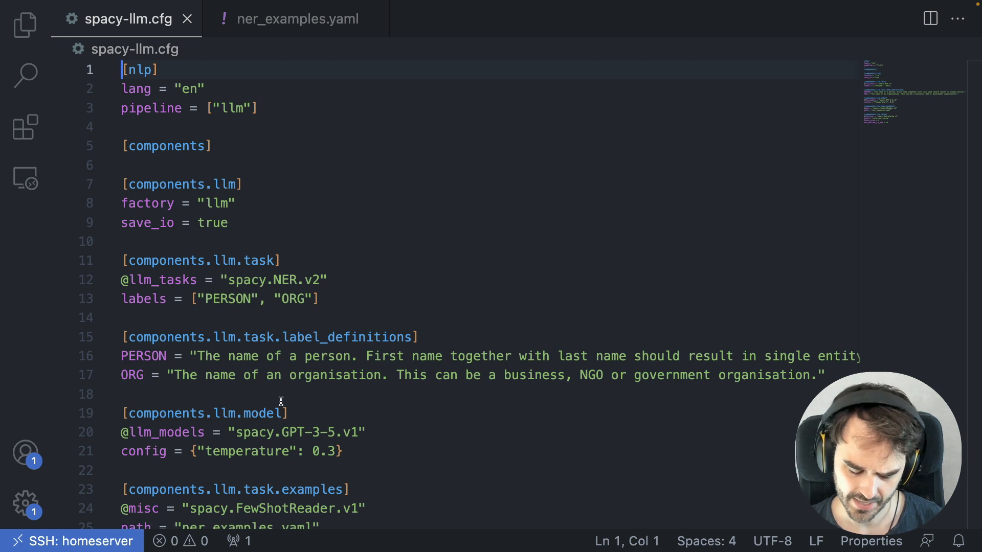
{"action": "left_click", "coordinate": [617, 323]}
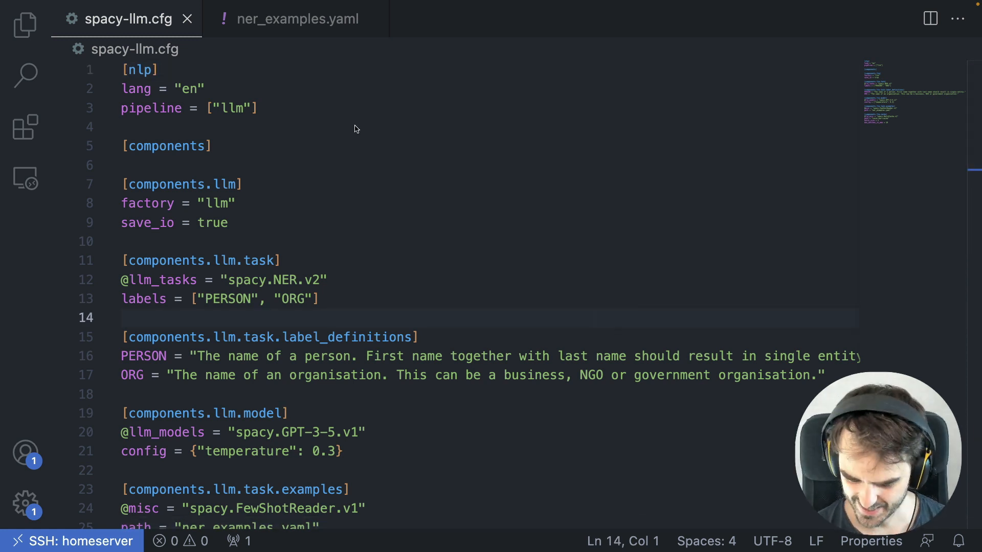
- Open the terminal and review the prepared command that assembles spacy-llm.cfg into en_ner_llm_demo
{"action": "left_click_drag", "start_coordinate": [354, 127], "coordinate": [333, 160]}
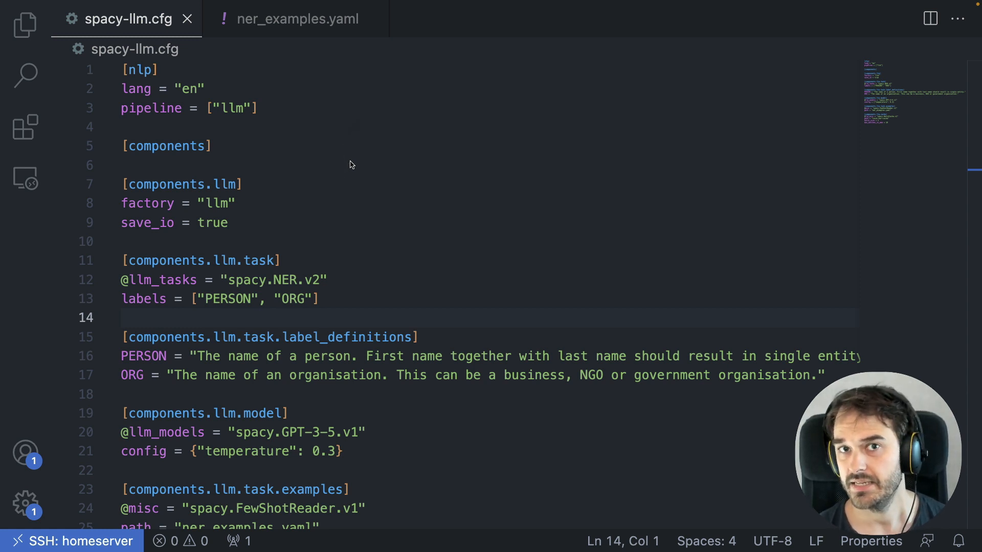
{"action": "key", "text": "ctrl+grave"}
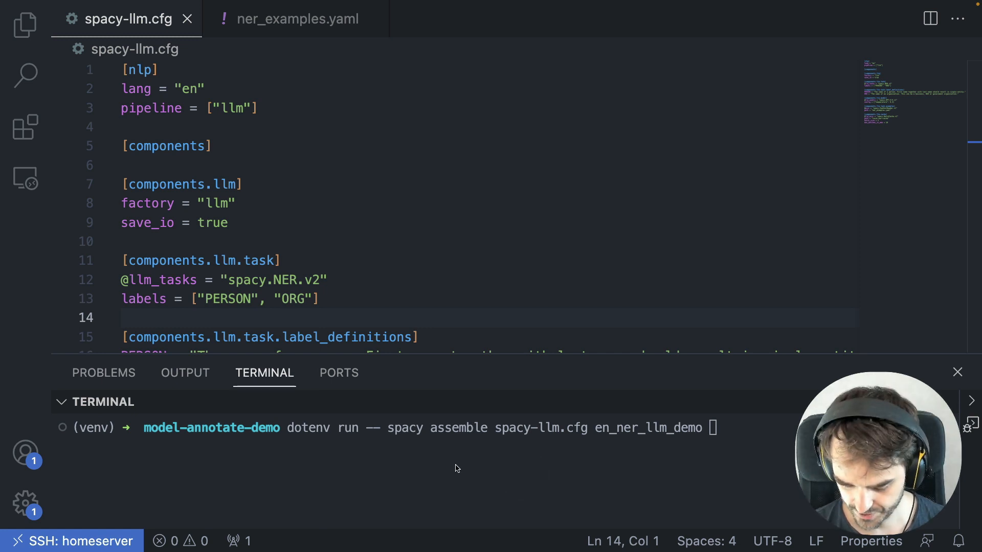
{"action": "mouse_move", "coordinate": [458, 478]}
{"action": "left_mouse_down"}
{"action": "mouse_move", "coordinate": [457, 442]}
{"action": "mouse_move", "coordinate": [468, 450]}
{"action": "left_mouse_up"}
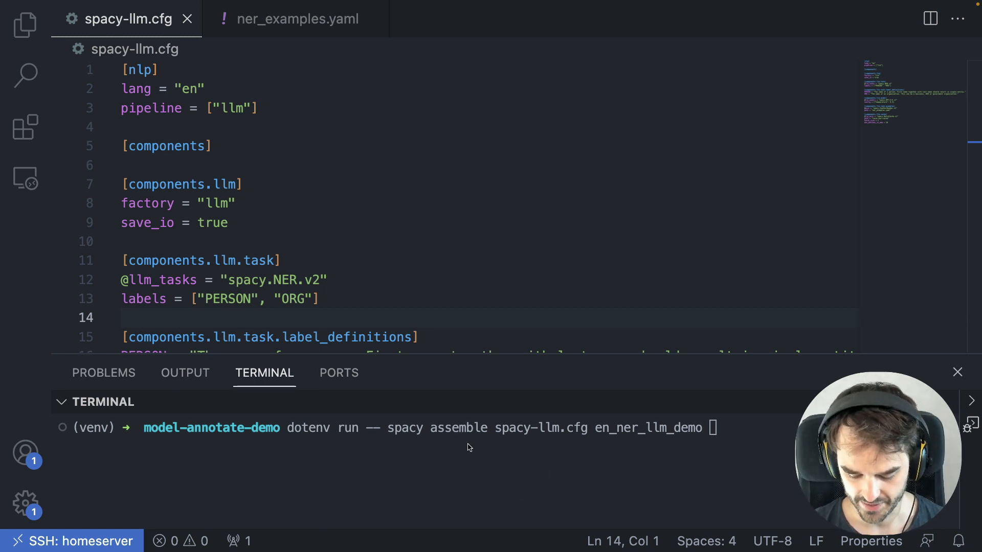
{"action": "mouse_move", "coordinate": [459, 443]}
{"action": "left_mouse_down"}
{"action": "mouse_move", "coordinate": [502, 484]}
{"action": "mouse_move", "coordinate": [532, 439]}
{"action": "mouse_move", "coordinate": [524, 446]}
{"action": "left_mouse_up"}
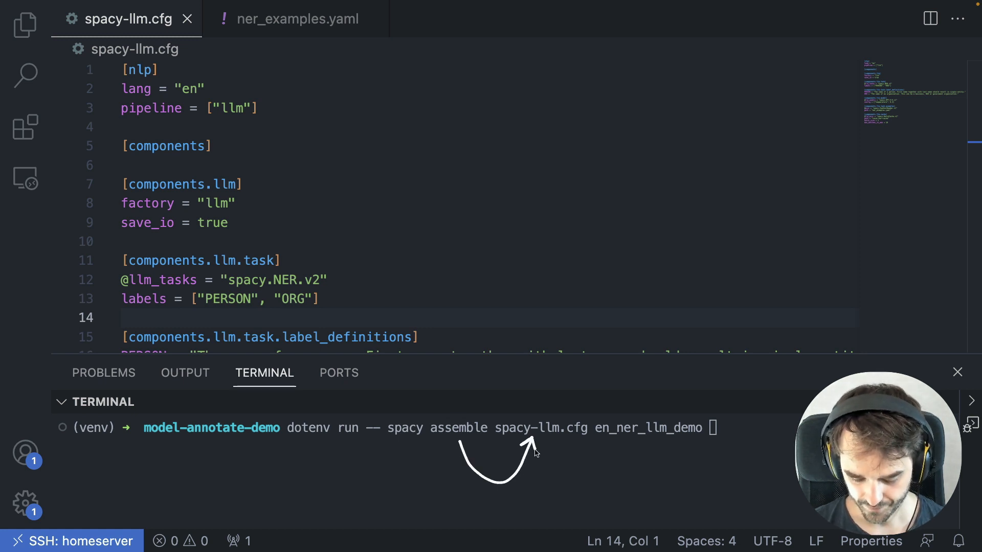
{"action": "mouse_move", "coordinate": [590, 412]}
{"action": "left_mouse_down"}
{"action": "mouse_move", "coordinate": [625, 454]}
{"action": "mouse_move", "coordinate": [721, 454]}
{"action": "mouse_move", "coordinate": [710, 412]}
{"action": "mouse_move", "coordinate": [592, 414]}
{"action": "mouse_move", "coordinate": [588, 398]}
{"action": "left_mouse_up"}
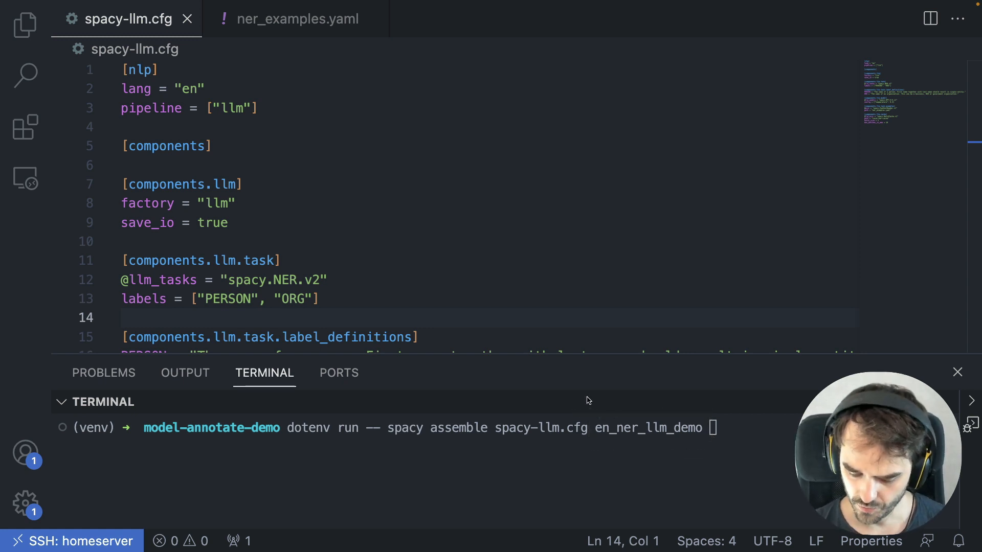
- Examine the model section of spacy-llm.cfg, the .env file's place in the project files, and the dotenv part of the prepared command
{"action": "scroll", "coordinate": [552, 248], "scroll_direction": "down", "scroll_amount": 4}
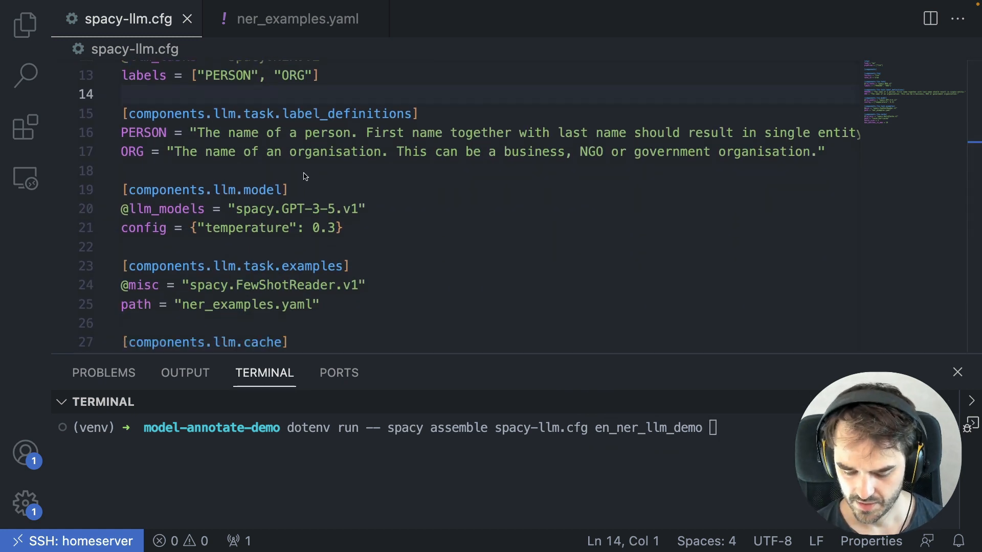
{"action": "left_click_drag", "start_coordinate": [305, 165], "coordinate": [316, 197]}
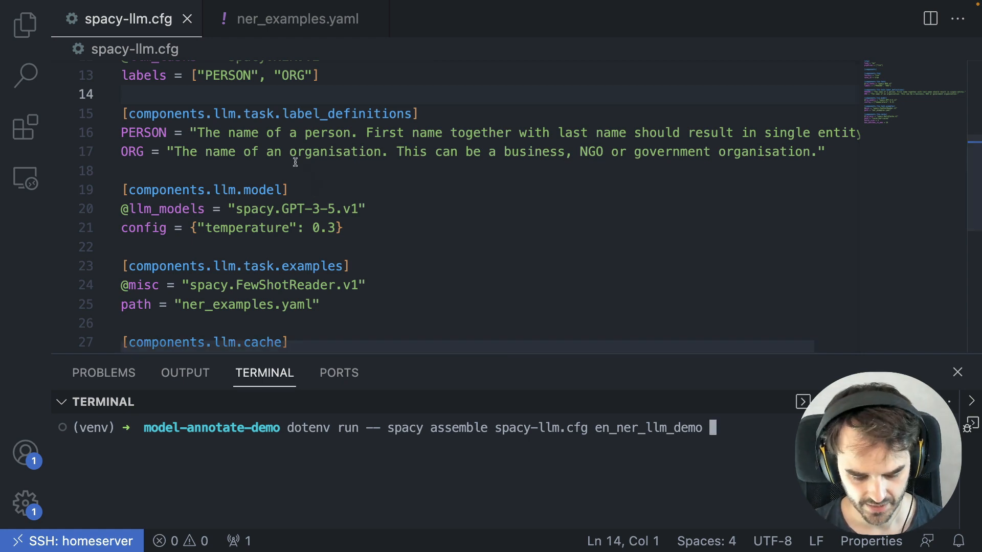
{"action": "left_click", "coordinate": [26, 26]}
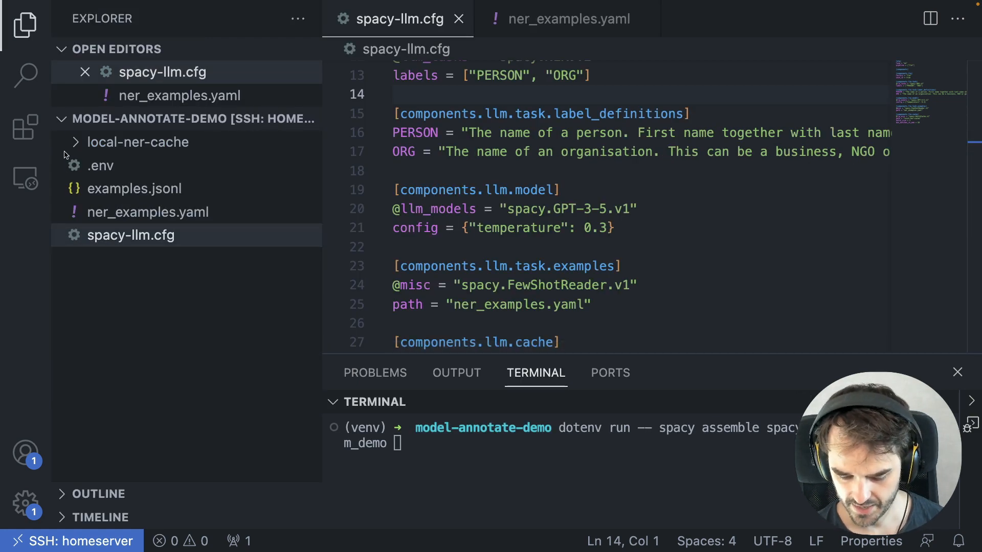
{"action": "mouse_move", "coordinate": [64, 151]}
{"action": "left_mouse_down"}
{"action": "mouse_move", "coordinate": [125, 189]}
{"action": "mouse_move", "coordinate": [67, 148]}
{"action": "left_mouse_up"}
{"action": "left_click", "coordinate": [27, 26]}
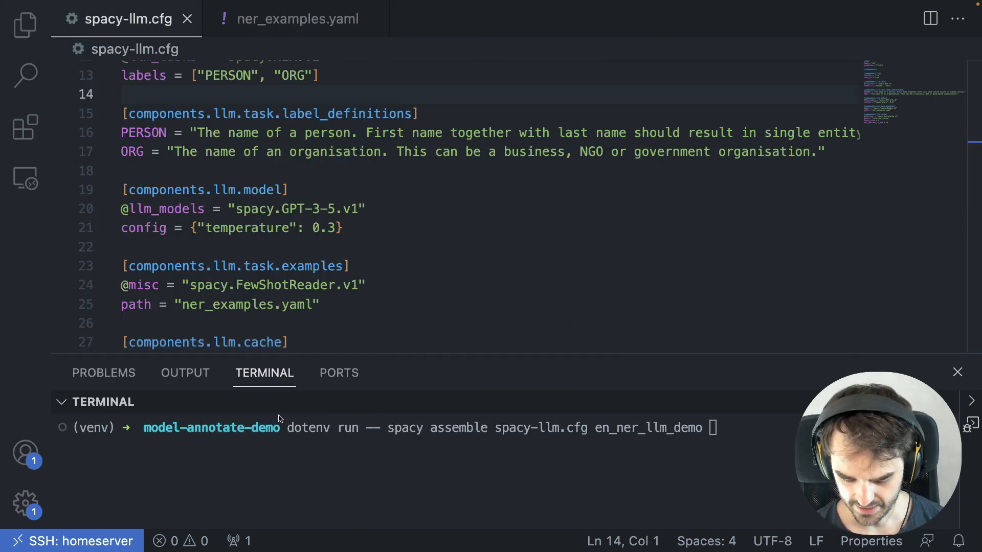
{"action": "mouse_move", "coordinate": [280, 419]}
{"action": "left_mouse_down"}
{"action": "mouse_move", "coordinate": [345, 460]}
{"action": "mouse_move", "coordinate": [289, 414]}
{"action": "mouse_move", "coordinate": [267, 412]}
{"action": "left_mouse_up"}
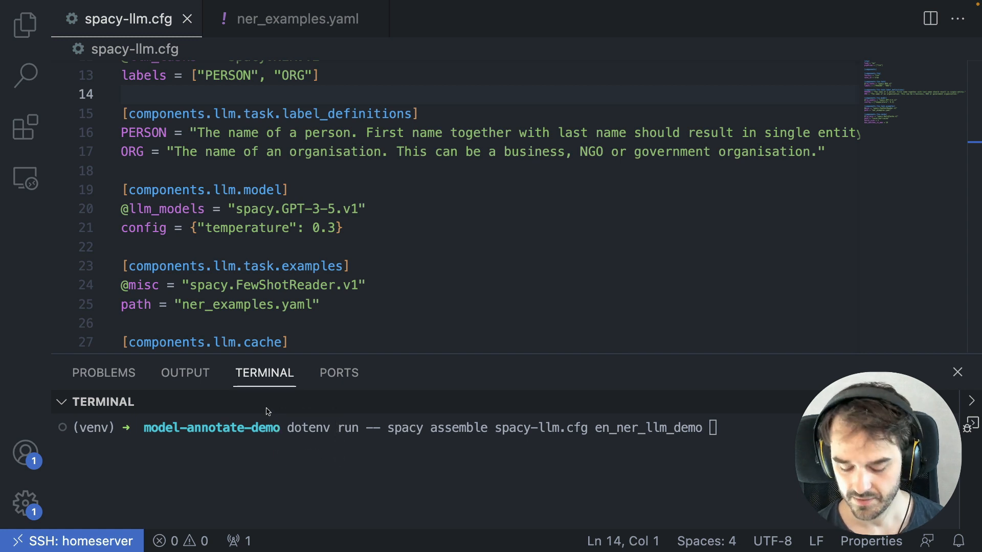
{"action": "left_click_drag", "start_coordinate": [315, 470], "coordinate": [313, 443]}
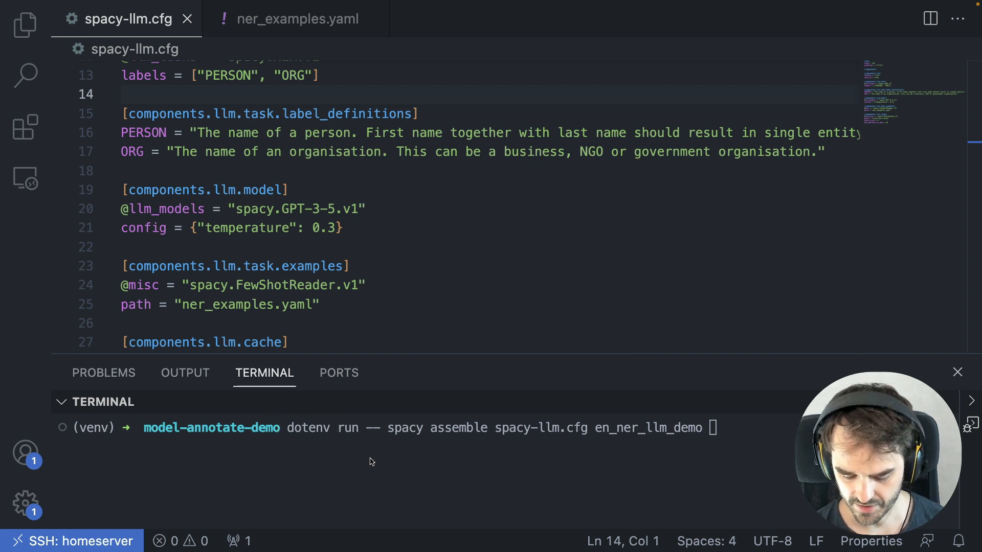
{"action": "mouse_move", "coordinate": [372, 472]}
{"action": "left_mouse_down"}
{"action": "mouse_move", "coordinate": [384, 408]}
{"action": "mouse_move", "coordinate": [397, 454]}
{"action": "mouse_move", "coordinate": [726, 470]}
{"action": "mouse_move", "coordinate": [717, 415]}
{"action": "mouse_move", "coordinate": [383, 411]}
{"action": "left_mouse_up"}
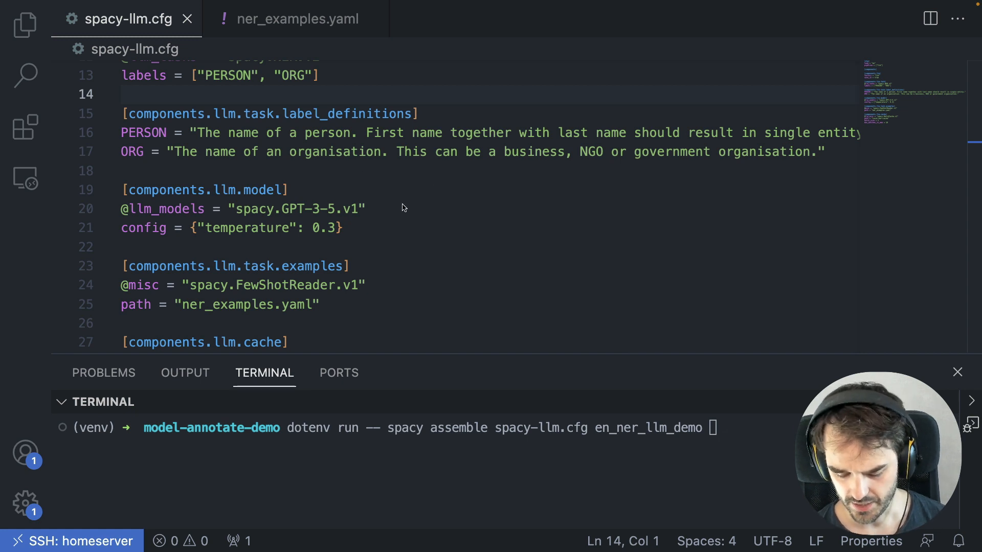
{"action": "mouse_move", "coordinate": [409, 224]}
{"action": "left_mouse_down"}
{"action": "mouse_move", "coordinate": [405, 185]}
{"action": "mouse_move", "coordinate": [395, 180]}
{"action": "mouse_move", "coordinate": [416, 186]}
{"action": "left_mouse_up"}
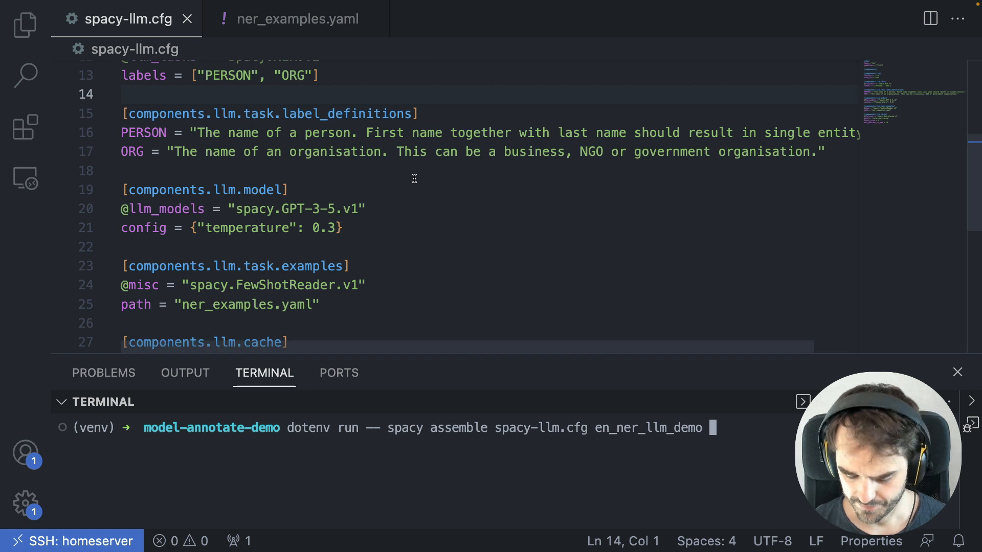
- Run "dotenv run -- spacy assemble spacy-llm.cfg en_ner_llm_demo" and enlarge the terminal to show its full output
{"action": "key", "text": "Return"}
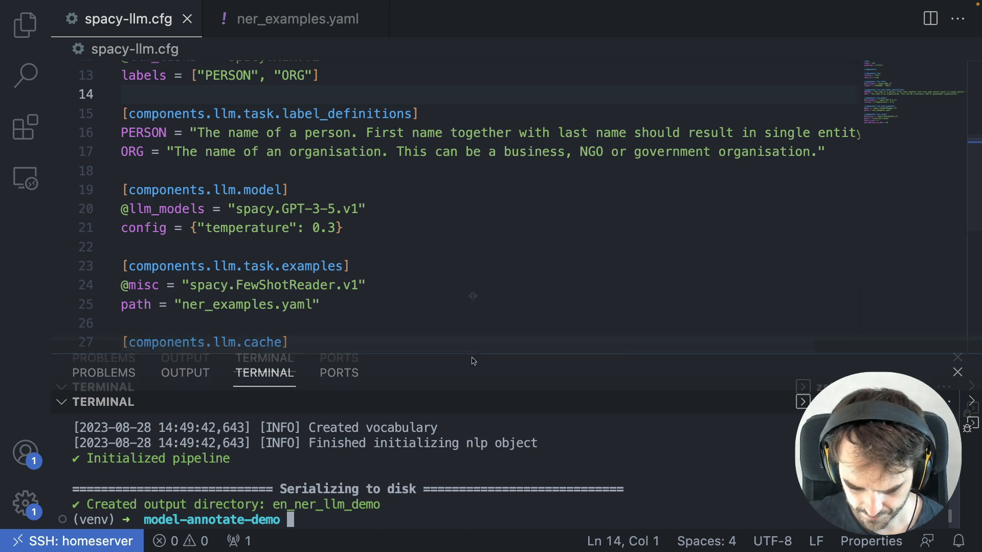
{"action": "left_click_drag", "start_coordinate": [474, 361], "coordinate": [481, 238]}
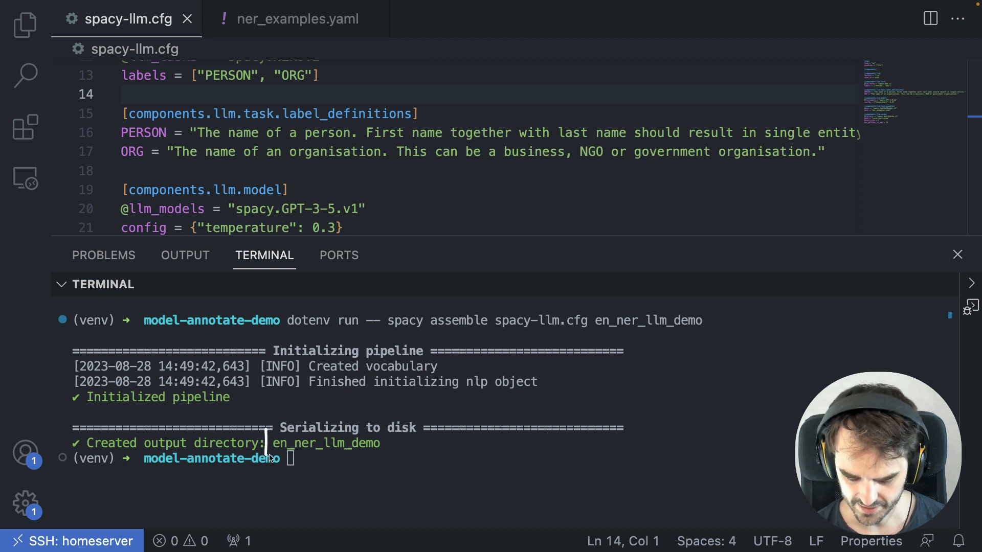
{"action": "mouse_move", "coordinate": [270, 458]}
{"action": "left_mouse_down"}
{"action": "mouse_move", "coordinate": [381, 457]}
{"action": "mouse_move", "coordinate": [400, 443]}
{"action": "mouse_move", "coordinate": [261, 437]}
{"action": "left_mouse_up"}
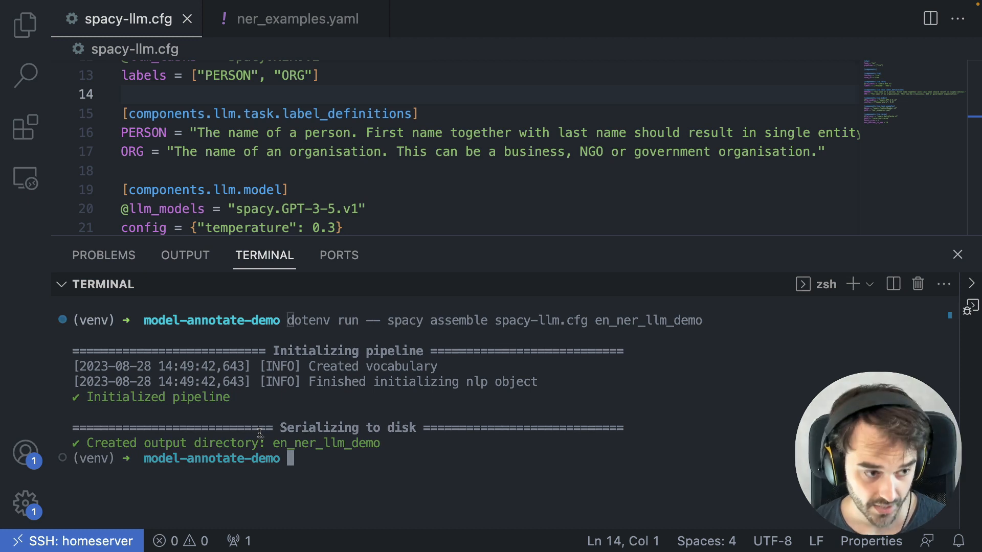
- Clear the terminal and recall the earlier ner.model-annotate command by searching the history for "model"
{"action": "key", "text": "ctrl+l"}
{"action": "key", "text": "ctrl+r"}
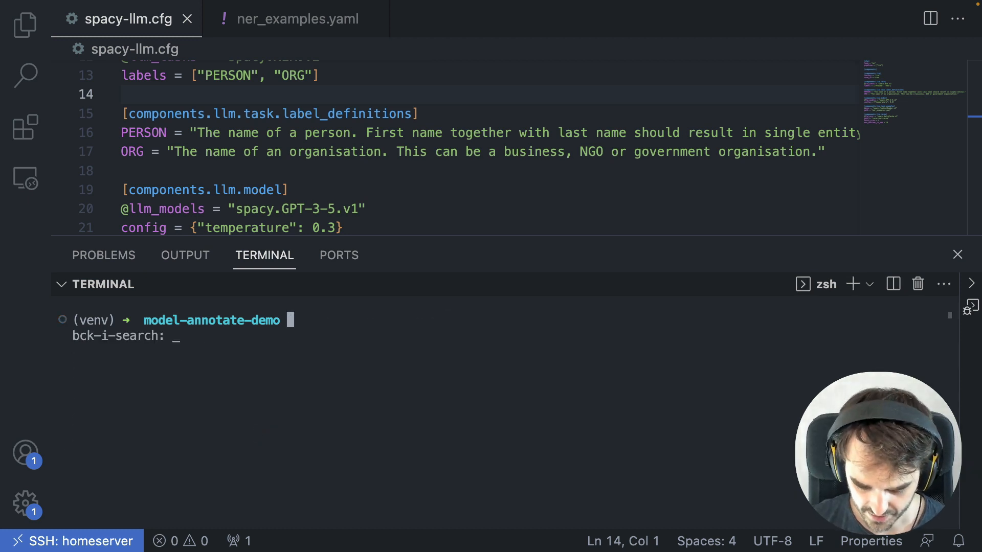
{"action": "type", "text": "model"}
- Replace the en_core_web_md model in the recalled command with en_ner_llm_demo
{"action": "key", "text": "Right"}
{"action": "key", "text": "Right"}
{"action": "key", "text": "Right"}
{"action": "key", "text": "Right"}
{"action": "key", "text": "Right"}
{"action": "key", "text": "Right"}
{"action": "key", "text": "Right"}
{"action": "key", "text": "Right"}
{"action": "key", "text": "Right"}
{"action": "key", "text": "Right"}
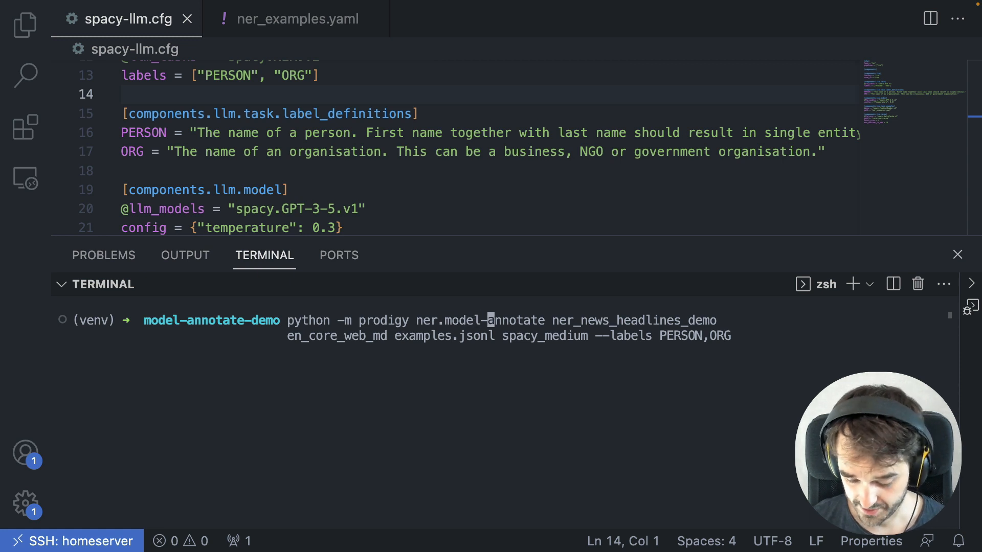
{"action": "key", "text": "Right"}
{"action": "key", "text": "Right"}
{"action": "key", "text": "Right"}
{"action": "key", "text": "Right"}
{"action": "key", "text": "Right"}
{"action": "key", "text": "Right"}
{"action": "key", "text": "Right"}
{"action": "key", "text": "Right"}
{"action": "key", "text": "Right"}
{"action": "key", "text": "Right"}
{"action": "key", "text": "Right"}
{"action": "key", "text": "Right"}
{"action": "key", "text": "Right"}
{"action": "key", "text": "Right"}
{"action": "key", "text": "Right"}
{"action": "key", "text": "Right"}
{"action": "key", "text": "Right"}
{"action": "key", "text": "Right"}
{"action": "key", "text": "Right"}
{"action": "key", "text": "Right"}
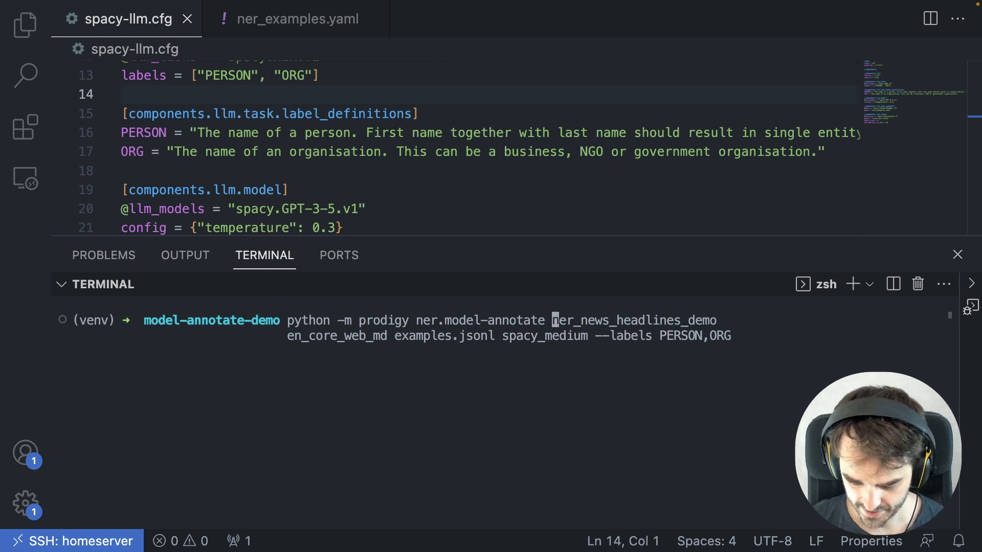
{"action": "key", "text": "Right"}
{"action": "key", "text": "Right"}
{"action": "key", "text": "Right"}
{"action": "key", "text": "Right"}
{"action": "key", "text": "Right"}
{"action": "key", "text": "Right"}
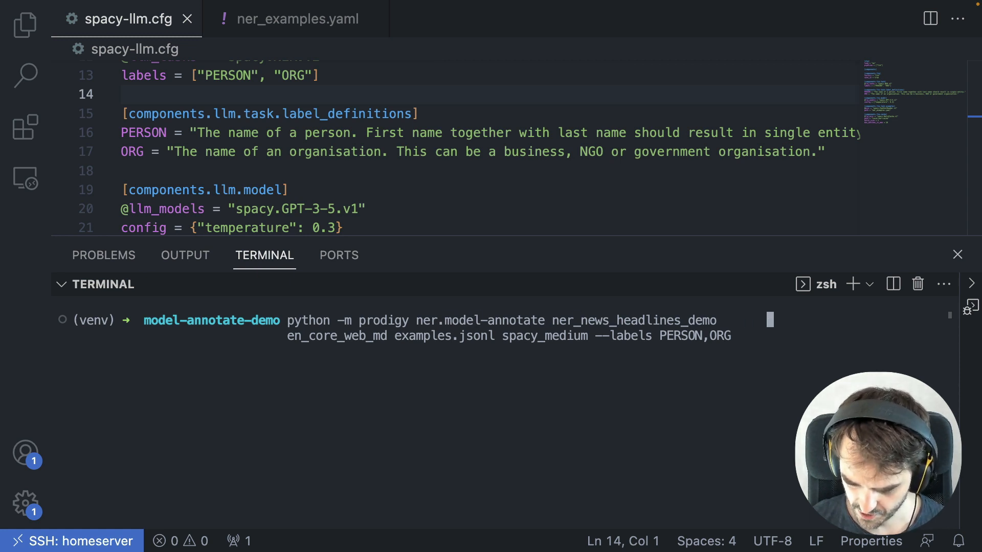
{"action": "key", "text": "Right"}
{"action": "key", "text": "Right"}
{"action": "key", "text": "Right"}
{"action": "key", "text": "Right"}
{"action": "key", "text": "Right"}
{"action": "key", "text": "Right"}
{"action": "key", "text": "Right"}
{"action": "key", "text": "Right"}
{"action": "key", "text": "Right"}
{"action": "key", "text": "Right"}
{"action": "key", "text": "Right"}
{"action": "key", "text": "Right"}
{"action": "key", "text": "Right"}
{"action": "key", "text": "Right"}
{"action": "key", "text": "Right"}
{"action": "key", "text": "Right"}
{"action": "key", "text": "Right"}
{"action": "key", "text": "Right"}
{"action": "key", "text": "Right"}
{"action": "key", "text": "Right"}
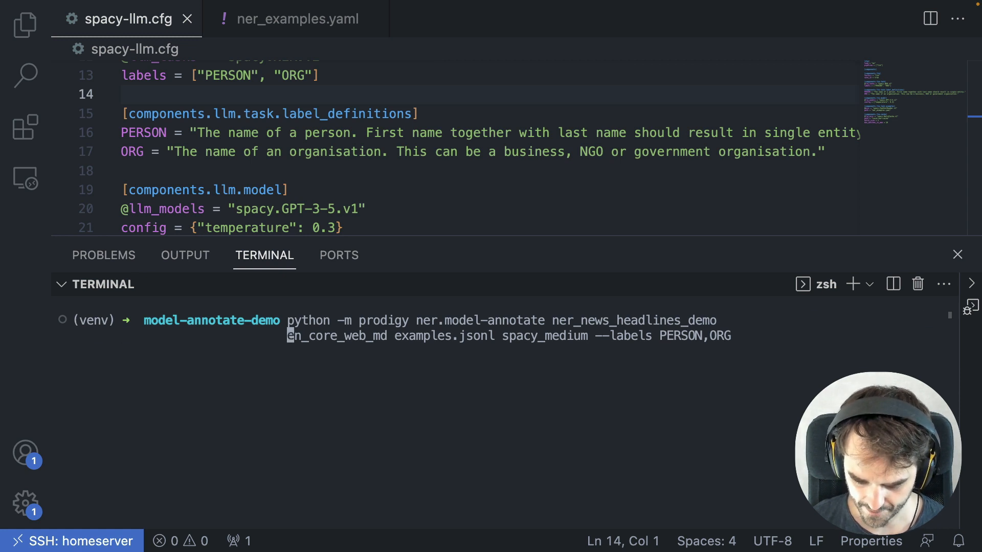
{"action": "key", "text": "Right"}
{"action": "key", "text": "Right"}
{"action": "key", "text": "Right"}
{"action": "key", "text": "Right"}
{"action": "key", "text": "Right"}
{"action": "key", "text": "Right"}
{"action": "key", "text": "Right"}
{"action": "key", "text": "Right"}
{"action": "key", "text": "Right"}
{"action": "key", "text": "Right"}
{"action": "key", "text": "Right"}
{"action": "key", "text": "Right"}
{"action": "key", "text": "Right"}
{"action": "key", "text": "Right"}
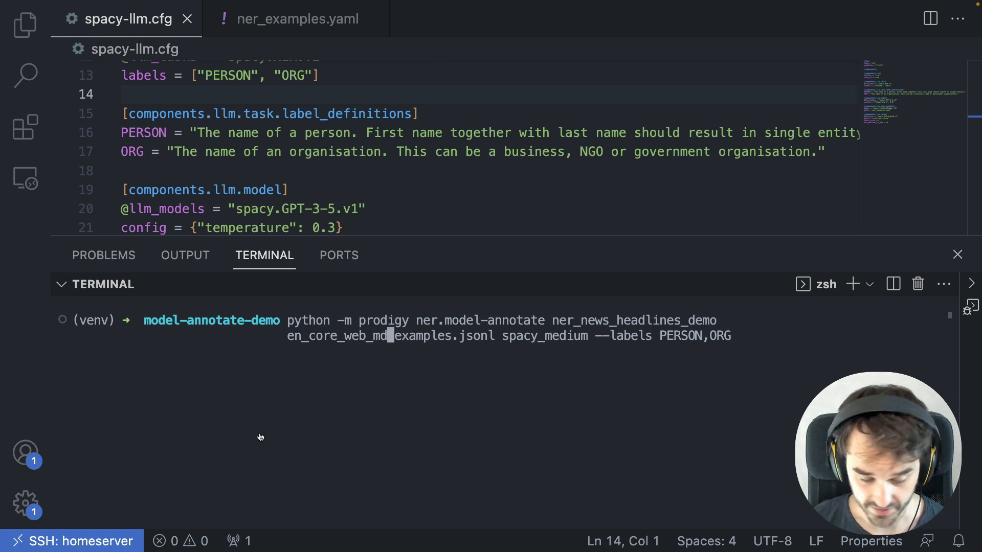
{"action": "key", "text": "BackSpace"}
{"action": "key", "text": "BackSpace"}
{"action": "key", "text": "BackSpace"}
{"action": "key", "text": "BackSpace"}
{"action": "key", "text": "BackSpace"}
{"action": "key", "text": "BackSpace"}
{"action": "key", "text": "BackSpace"}
{"action": "key", "text": "BackSpace"}
{"action": "key", "text": "BackSpace"}
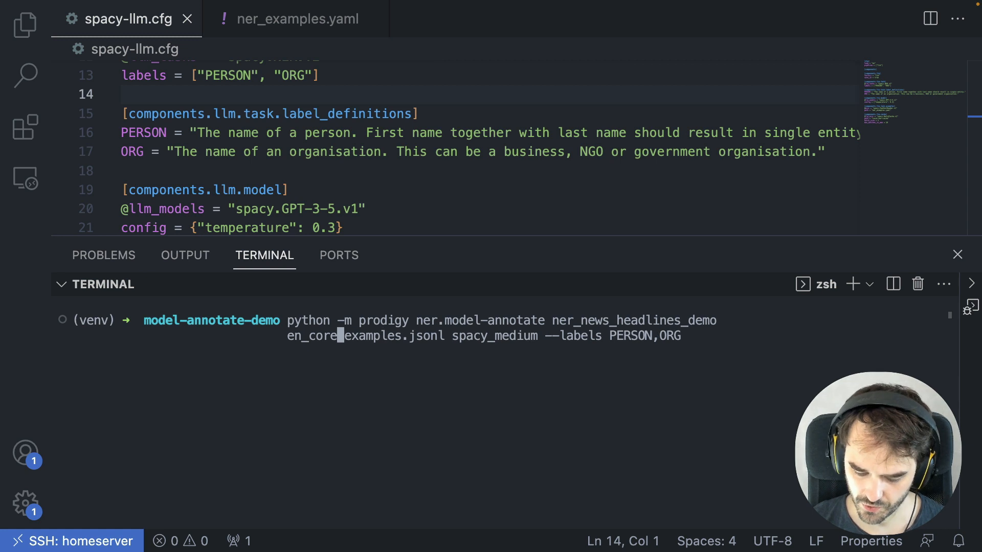
{"action": "key", "text": "BackSpace"}
{"action": "key", "text": "BackSpace"}
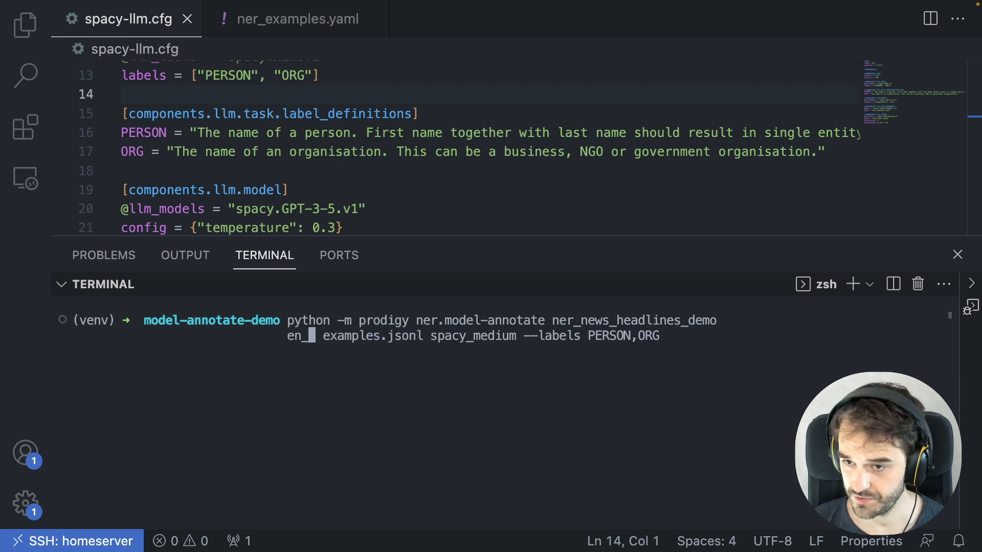
{"action": "type", "text": "ner_llm_demo"}
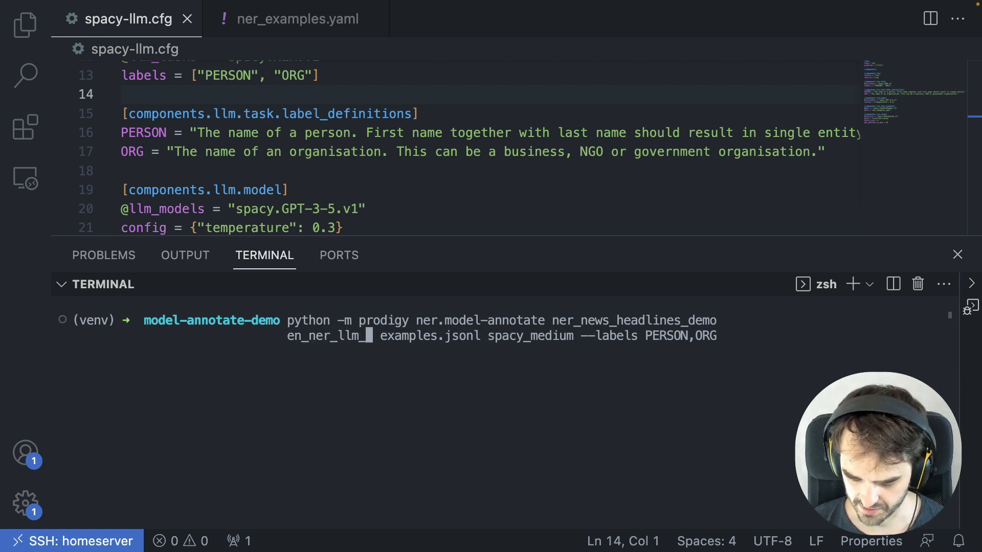
{"action": "left_click_drag", "start_coordinate": [285, 350], "coordinate": [402, 355]}
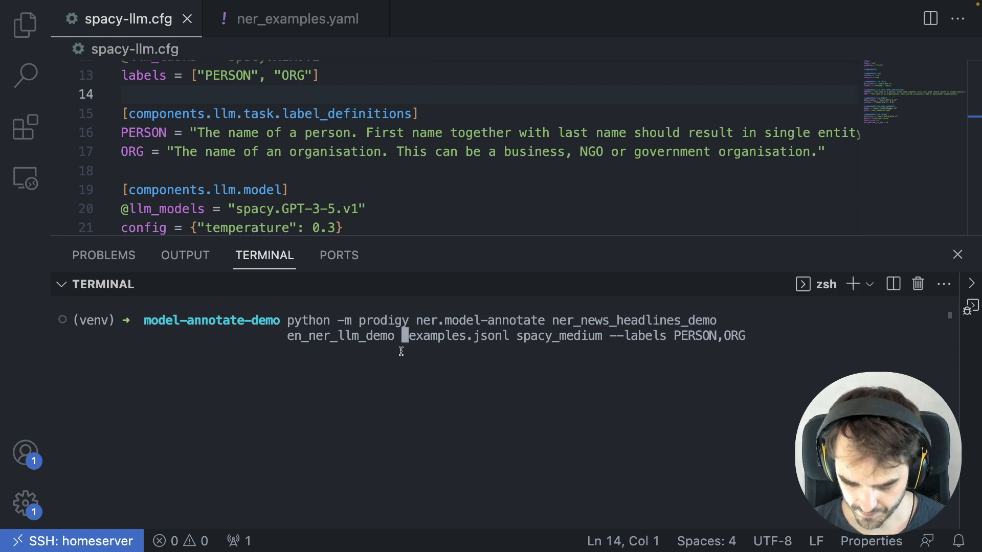
- Change the annotator name after examples.jsonl from spacy_medium to spacy_llm
{"action": "key", "text": "Right"}
{"action": "key", "text": "Right"}
{"action": "key", "text": "Right"}
{"action": "key", "text": "Right"}
{"action": "key", "text": "Right"}
{"action": "key", "text": "Right"}
{"action": "key", "text": "Right"}
{"action": "key", "text": "Right"}
{"action": "key", "text": "Right"}
{"action": "key", "text": "Right"}
{"action": "key", "text": "Right"}
{"action": "key", "text": "Right"}
{"action": "key", "text": "Right"}
{"action": "key", "text": "Right"}
{"action": "key", "text": "Right"}
{"action": "key", "text": "Right"}
{"action": "key", "text": "Right"}
{"action": "key", "text": "Right"}
{"action": "key", "text": "Right"}
{"action": "key", "text": "Right"}
{"action": "key", "text": "Right"}
{"action": "key", "text": "Right"}
{"action": "key", "text": "Right"}
{"action": "key", "text": "Right"}
{"action": "key", "text": "Right"}
{"action": "key", "text": "Right"}
{"action": "key", "text": "Right"}
{"action": "key", "text": "Right"}
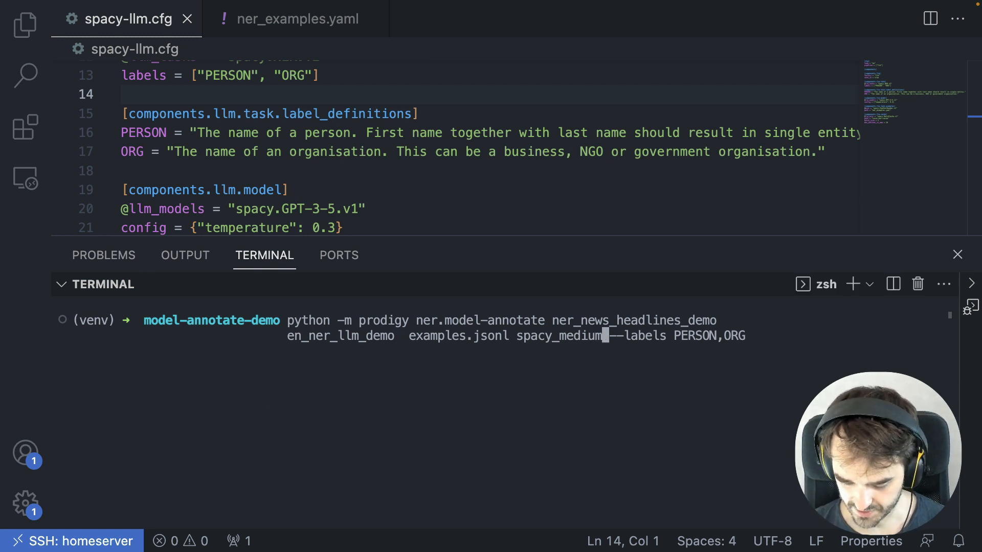
{"action": "key", "text": "BackSpace"}
{"action": "key", "text": "BackSpace"}
{"action": "key", "text": "BackSpace"}
{"action": "key", "text": "BackSpace"}
{"action": "key", "text": "BackSpace"}
{"action": "key", "text": "BackSpace"}
{"action": "key", "text": "BackSpace"}
{"action": "key", "text": "BackSpace"}
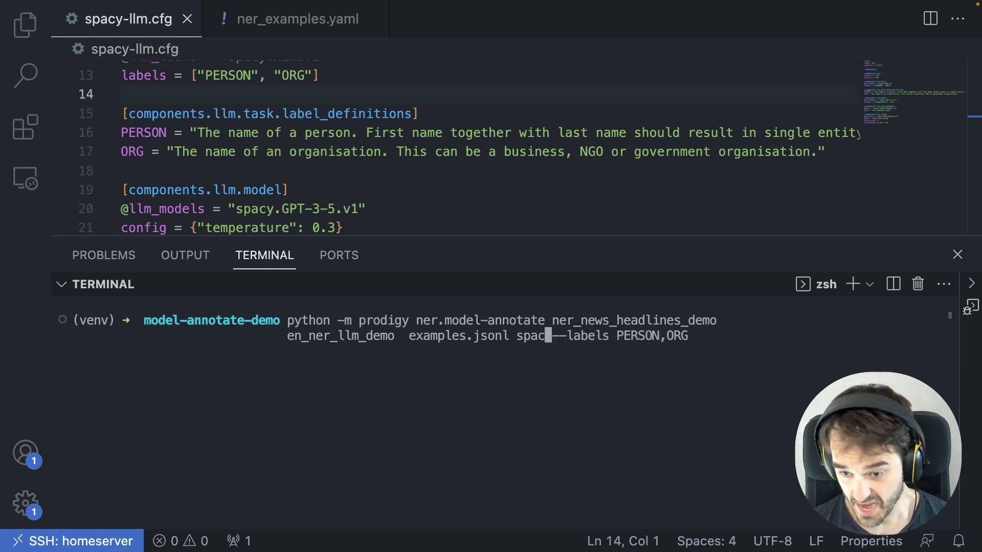
{"action": "key", "text": "BackSpace"}
{"action": "key", "text": "BackSpace"}
{"action": "key", "text": "BackSpace"}
{"action": "key", "text": "BackSpace"}
{"action": "type", "text": "spacy_"}
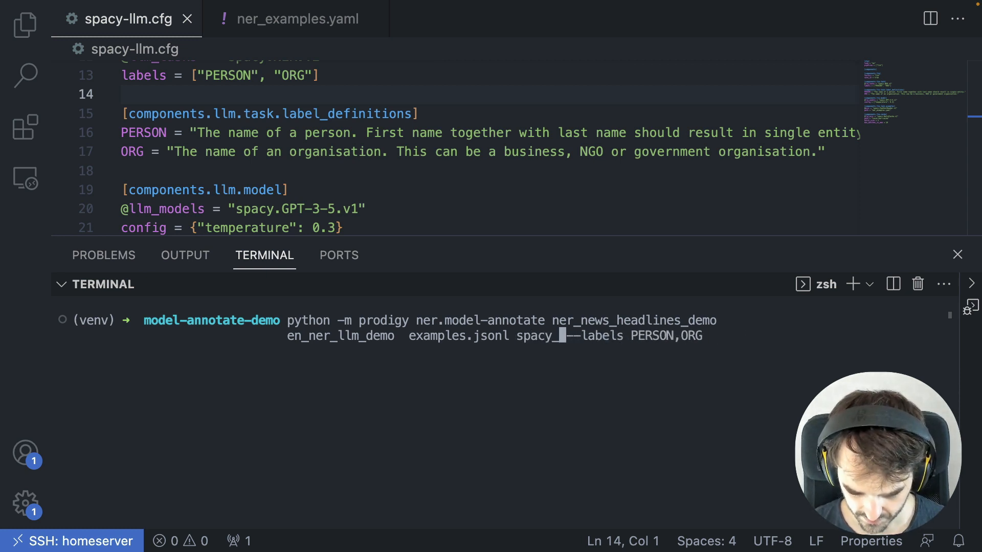
{"action": "type", "text": "llm"}
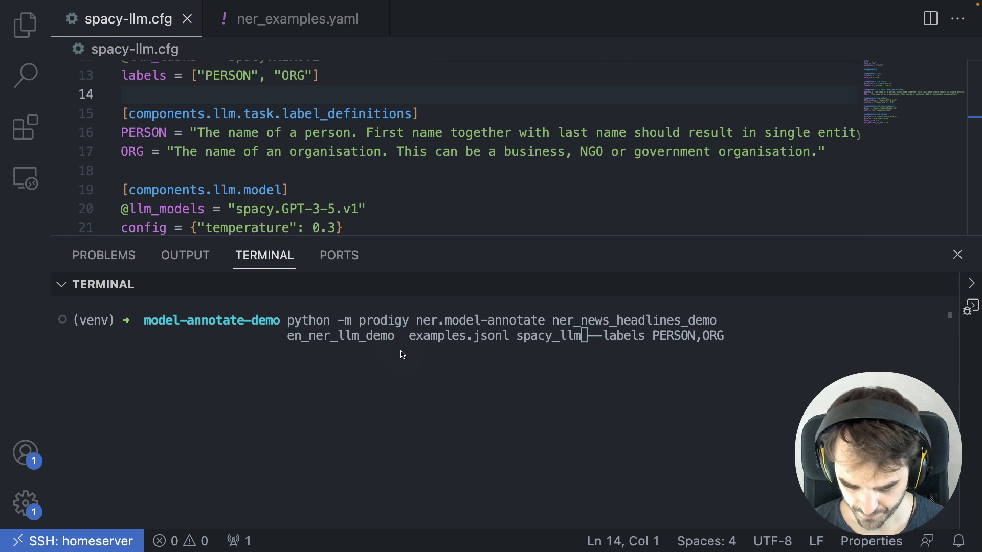
- Append "--component llm" to the end of the ner.model-annotate command, matching the pipeline name in spacy-llm.cfg
{"action": "key", "text": "End"}
{"action": "key", "text": "Return"}
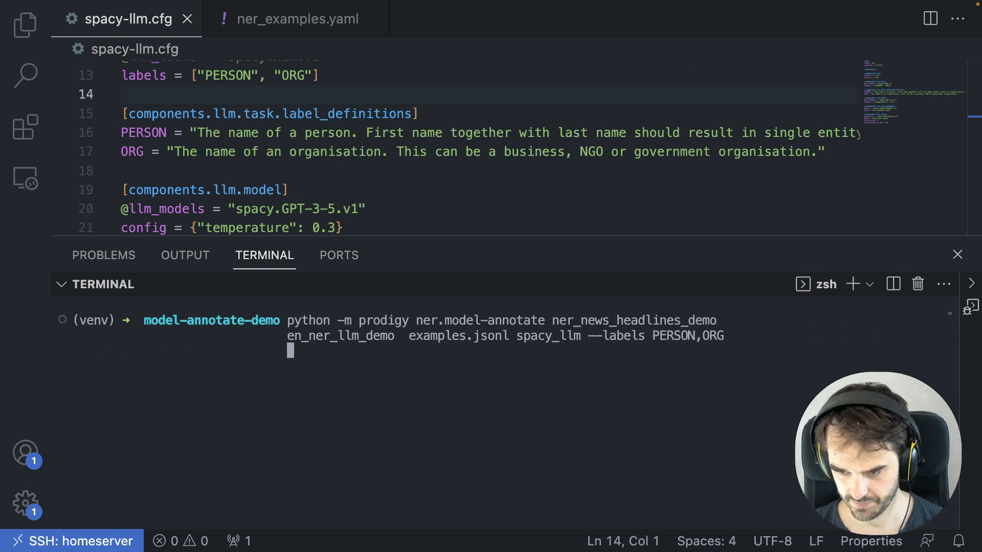
{"action": "type", "text": "--component"}
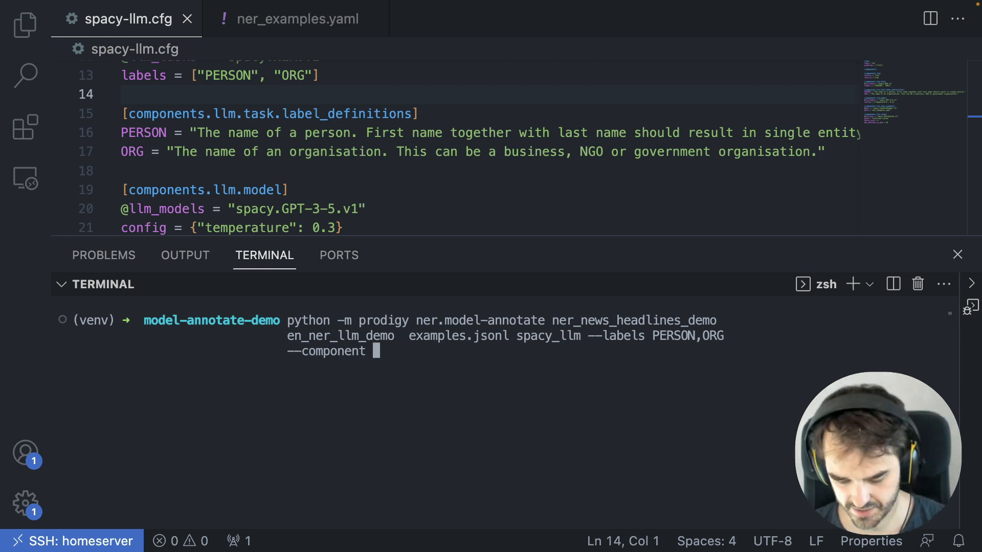
{"action": "scroll", "coordinate": [504, 156], "scroll_direction": "up", "scroll_amount": 4}
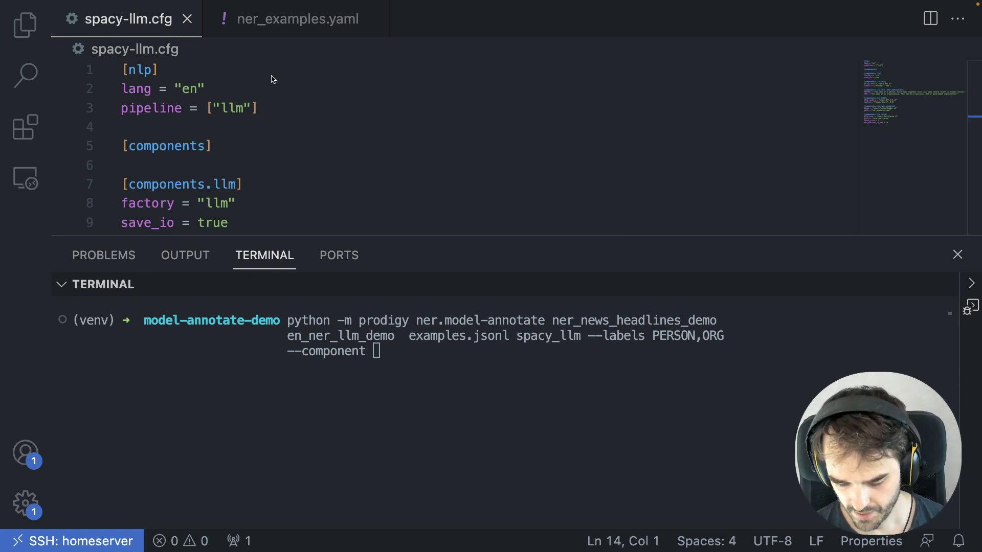
{"action": "left_click_drag", "start_coordinate": [228, 63], "coordinate": [230, 98]}
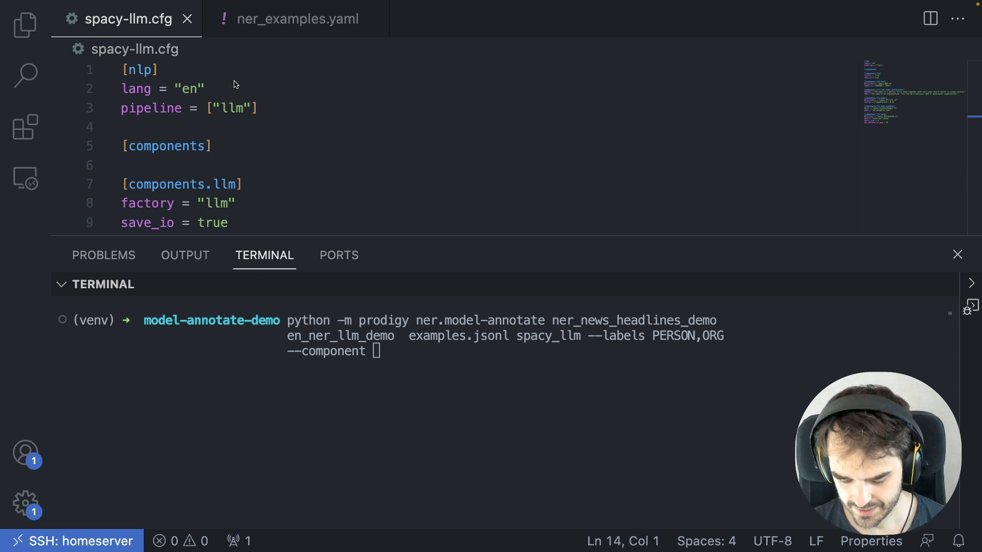
{"action": "left_click", "coordinate": [416, 403]}
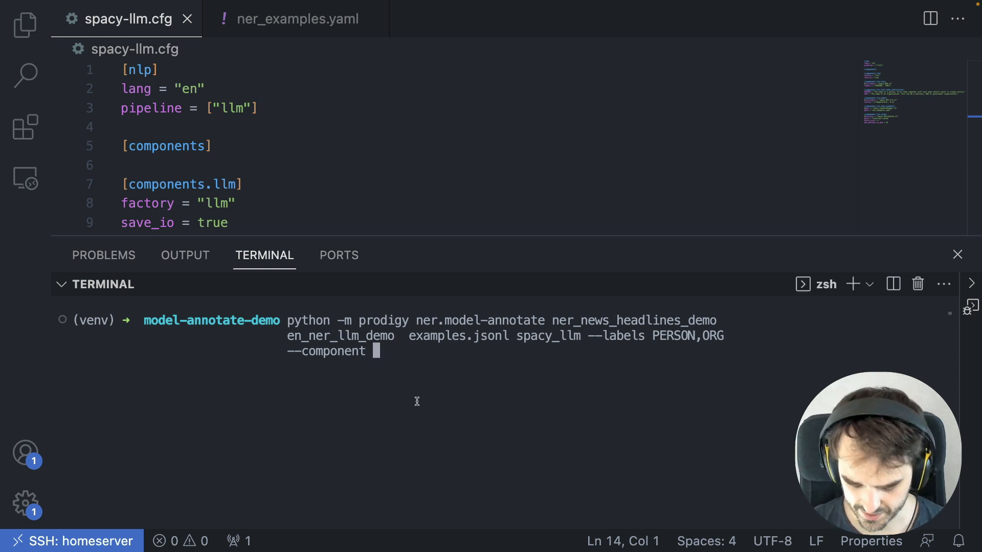
{"action": "type", "text": "llm"}
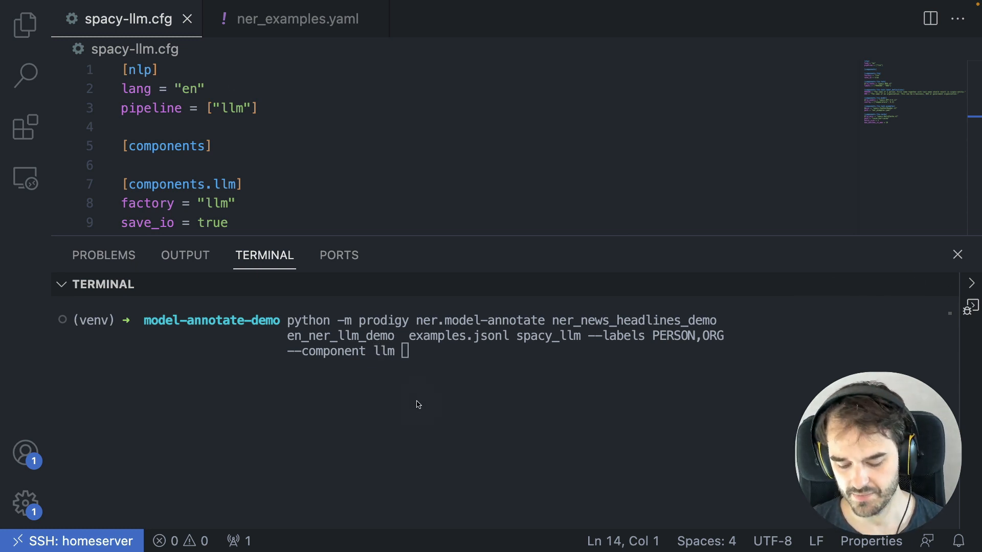
- Prefix the ner.model-annotate command with "dotenv run --"
{"action": "left_click", "coordinate": [418, 405]}
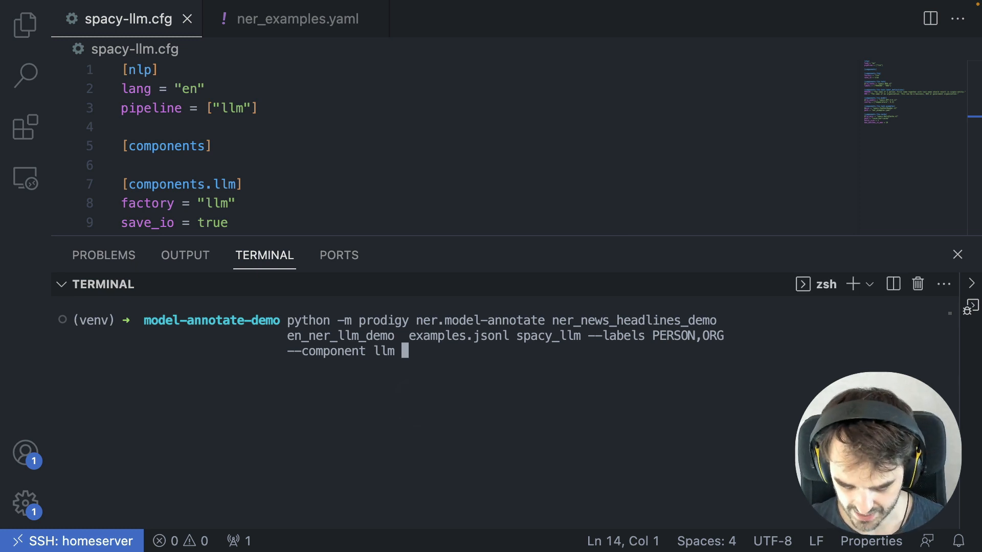
{"action": "key", "text": "ctrl+a"}
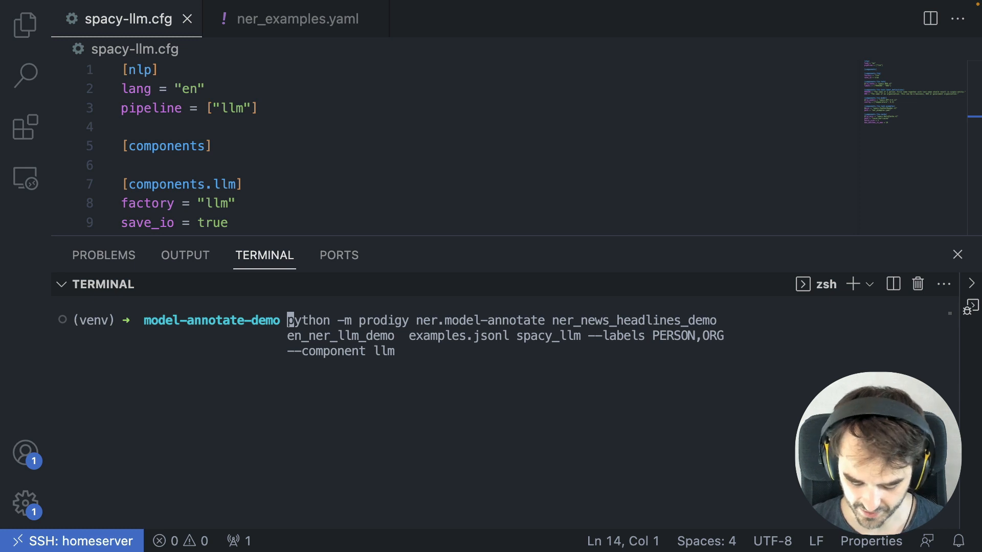
{"action": "type", "text": "dot"}
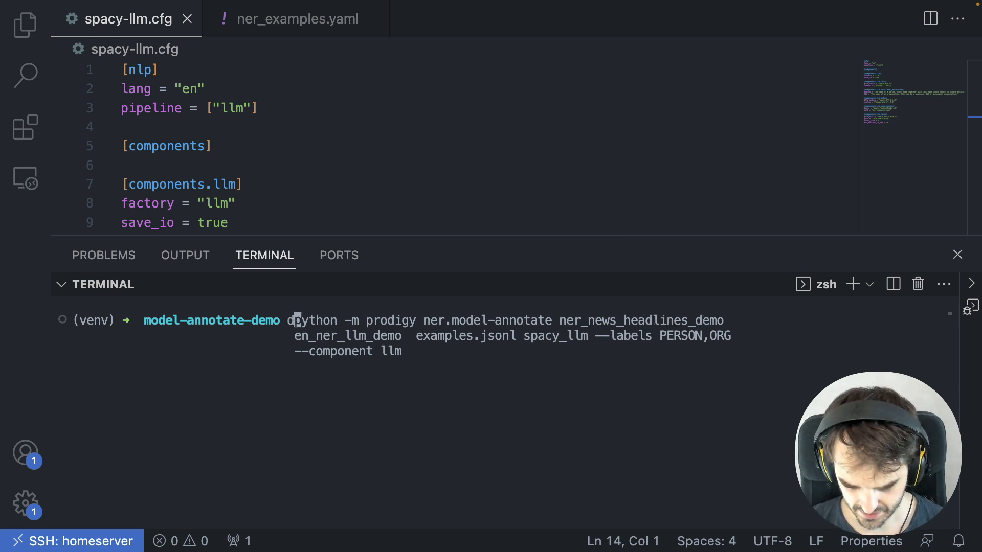
{"action": "type", "text": "env run "}
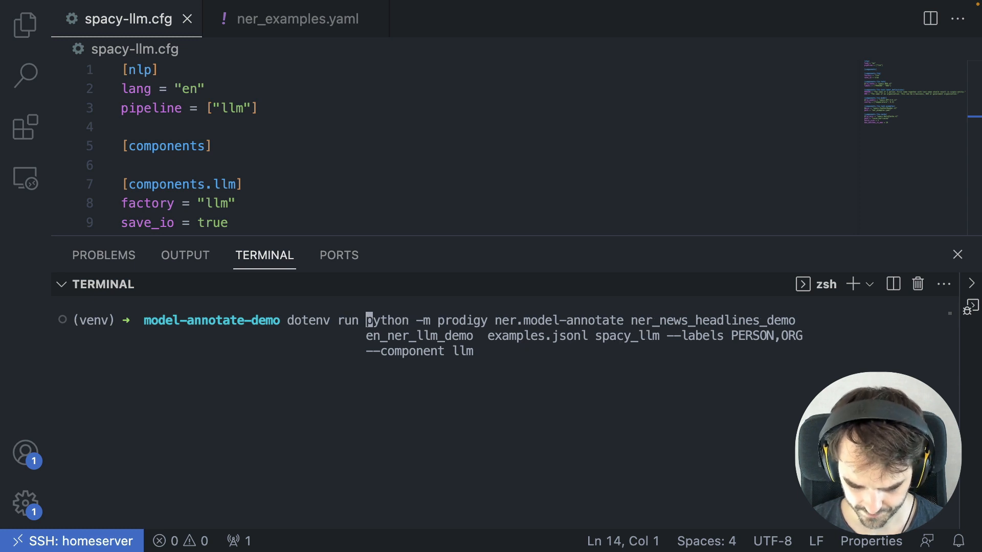
{"action": "type", "text": "--"}
{"action": "key", "text": "ctrl+e"}
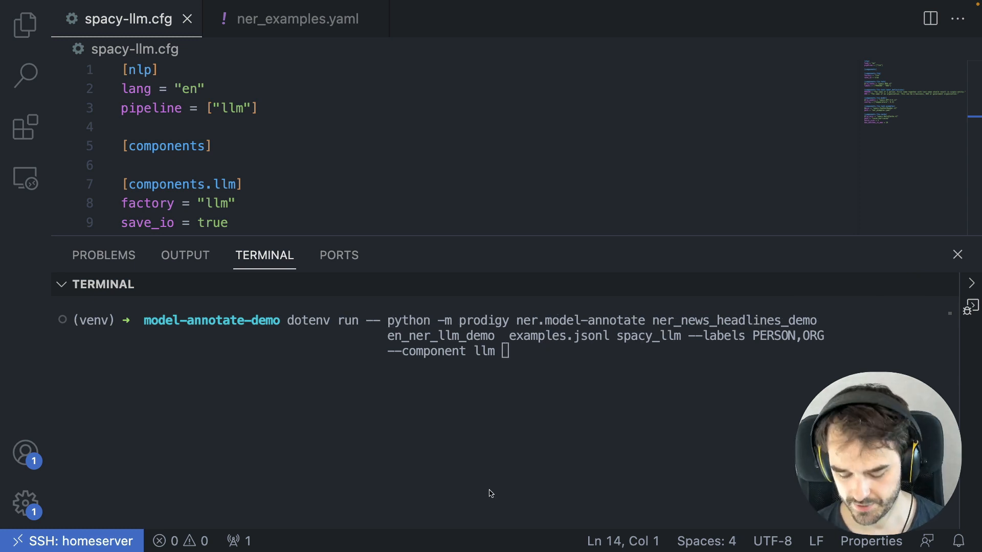
- Run the completed ner.model-annotate command to store the spacy_llm predictions in ner_news_headlines_demo
{"action": "mouse_move", "coordinate": [382, 322]}
{"action": "left_mouse_down"}
{"action": "mouse_move", "coordinate": [377, 355]}
{"action": "mouse_move", "coordinate": [506, 359]}
{"action": "mouse_move", "coordinate": [501, 322]}
{"action": "mouse_move", "coordinate": [365, 335]}
{"action": "mouse_move", "coordinate": [378, 310]}
{"action": "mouse_move", "coordinate": [377, 336]}
{"action": "left_mouse_up"}
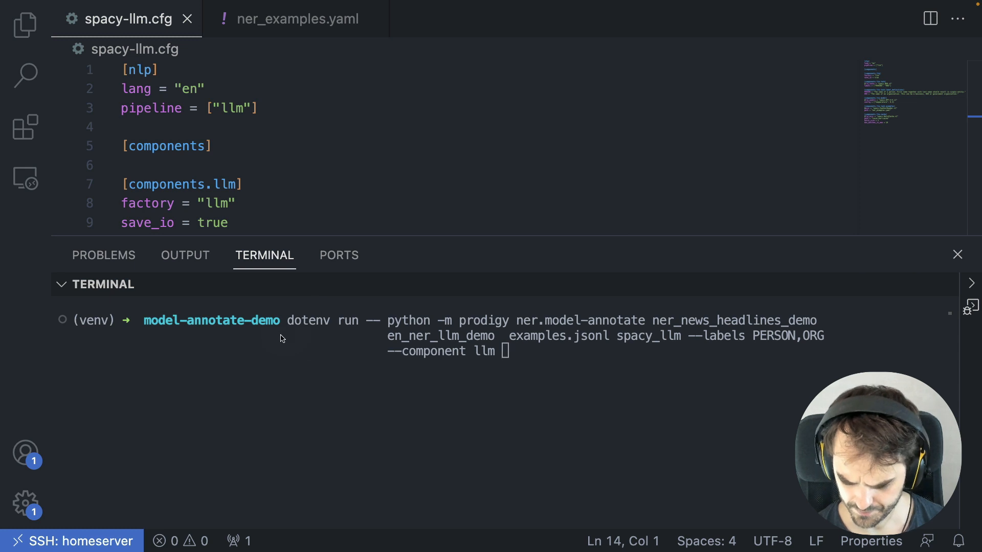
{"action": "left_click_drag", "start_coordinate": [279, 340], "coordinate": [376, 342]}
{"action": "left_click", "coordinate": [382, 340]}
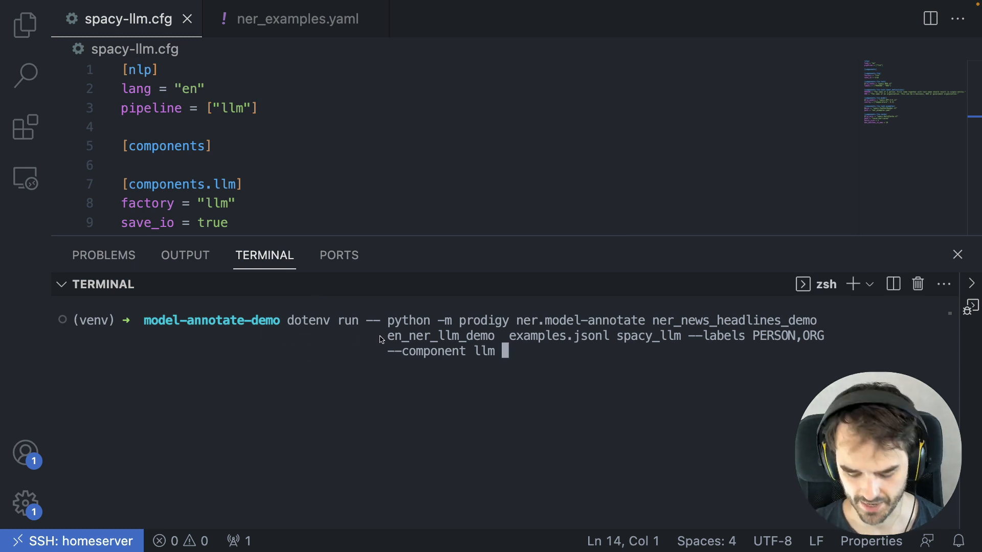
{"action": "key", "text": "Return"}
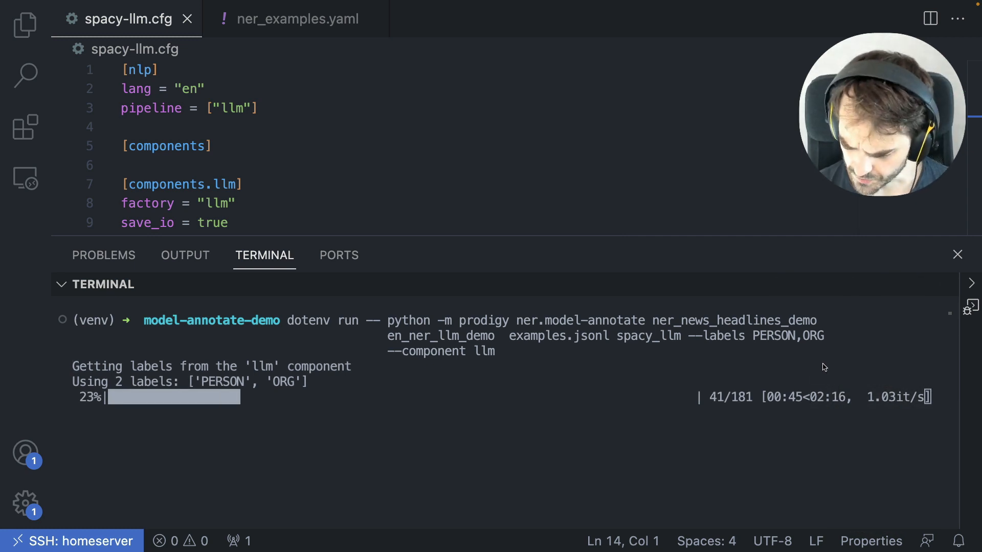
{"action": "left_click_drag", "start_coordinate": [808, 351], "coordinate": [809, 389]}
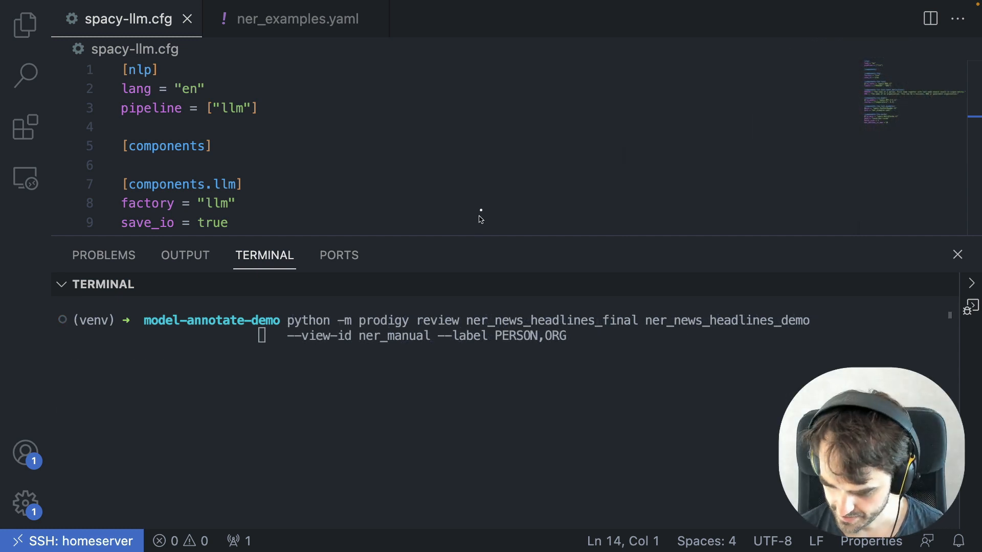
- Run "python -m prodigy review ner_news_headlines_final ner_news_headlines_demo --view-id ner_manual --label PERSON,ORG"
{"action": "left_click_drag", "start_coordinate": [481, 210], "coordinate": [484, 287]}
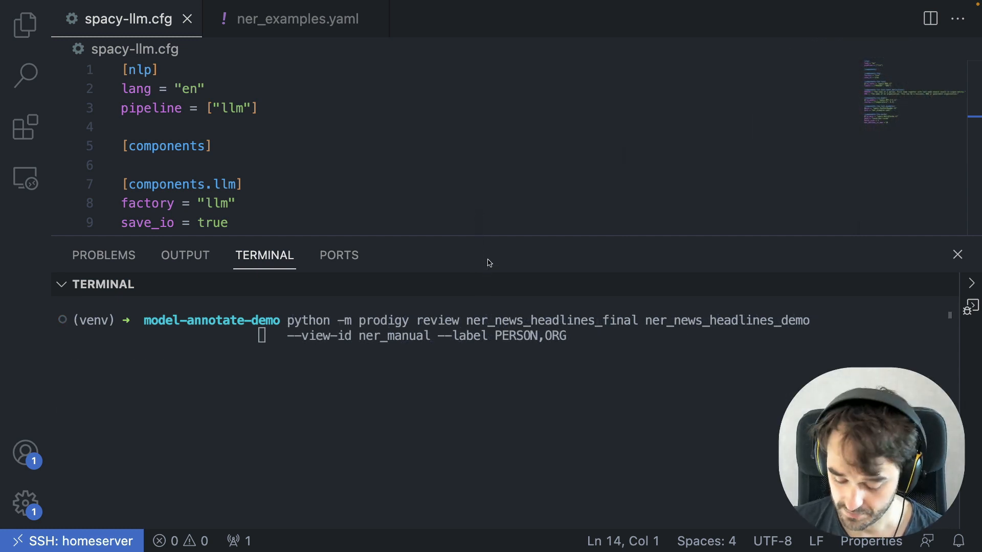
{"action": "mouse_move", "coordinate": [414, 305]}
{"action": "left_mouse_down"}
{"action": "mouse_move", "coordinate": [447, 341]}
{"action": "mouse_move", "coordinate": [416, 295]}
{"action": "mouse_move", "coordinate": [463, 328]}
{"action": "mouse_move", "coordinate": [587, 335]}
{"action": "mouse_move", "coordinate": [635, 337]}
{"action": "mouse_move", "coordinate": [646, 302]}
{"action": "mouse_move", "coordinate": [450, 304]}
{"action": "left_mouse_up"}
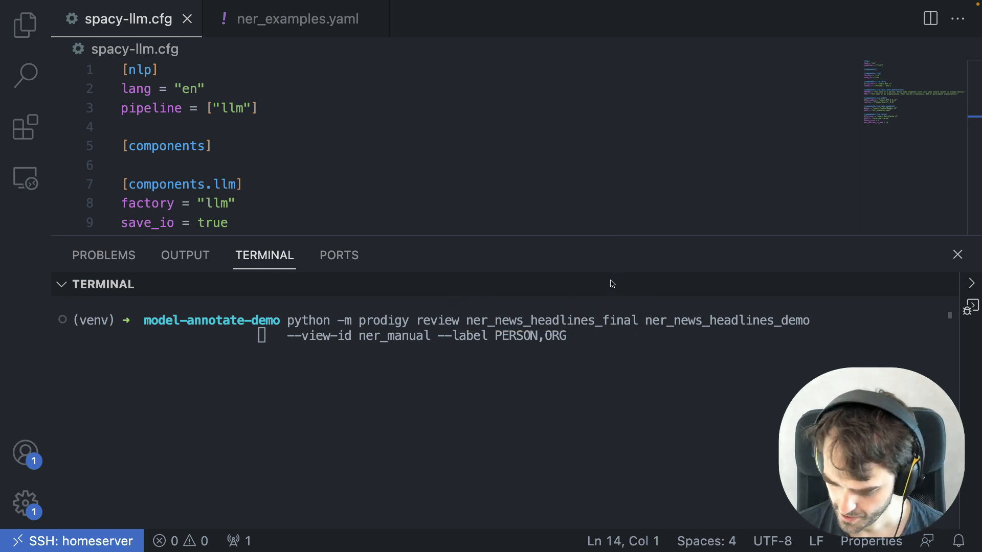
{"action": "mouse_move", "coordinate": [721, 266]}
{"action": "left_mouse_down"}
{"action": "mouse_move", "coordinate": [721, 307]}
{"action": "mouse_move", "coordinate": [729, 296]}
{"action": "left_mouse_up"}
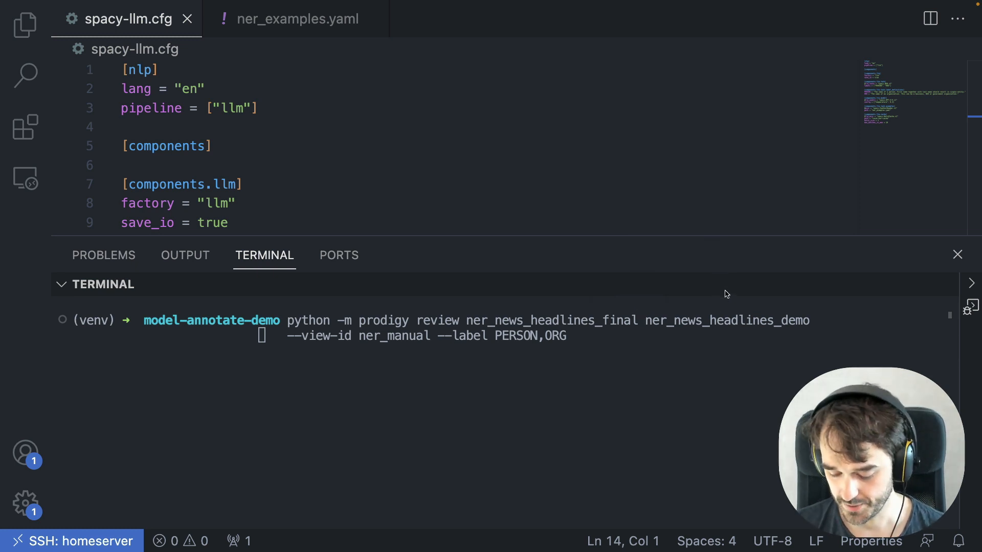
{"action": "mouse_move", "coordinate": [639, 304]}
{"action": "left_mouse_down"}
{"action": "mouse_move", "coordinate": [638, 344]}
{"action": "mouse_move", "coordinate": [814, 345]}
{"action": "mouse_move", "coordinate": [811, 302]}
{"action": "mouse_move", "coordinate": [634, 301]}
{"action": "left_mouse_up"}
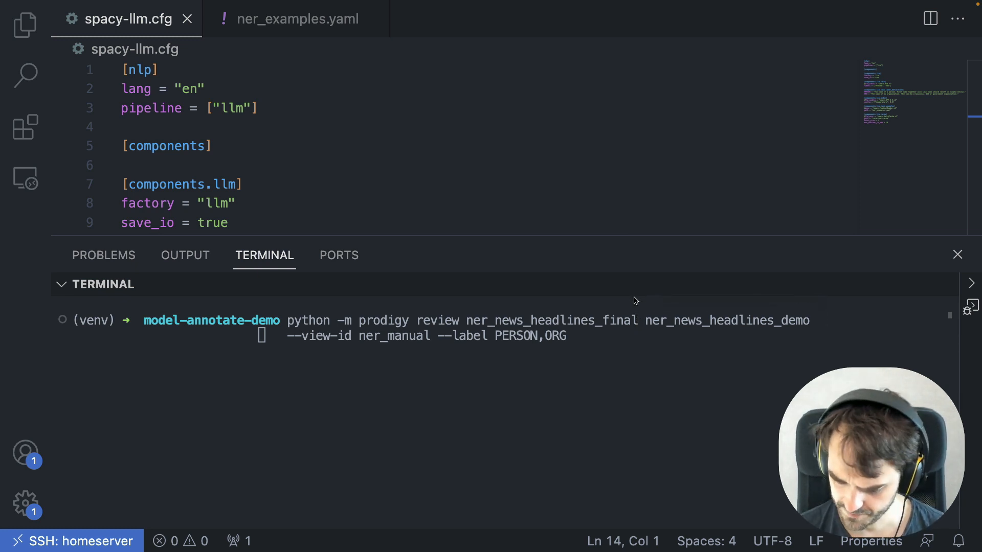
{"action": "left_click_drag", "start_coordinate": [530, 391], "coordinate": [531, 347]}
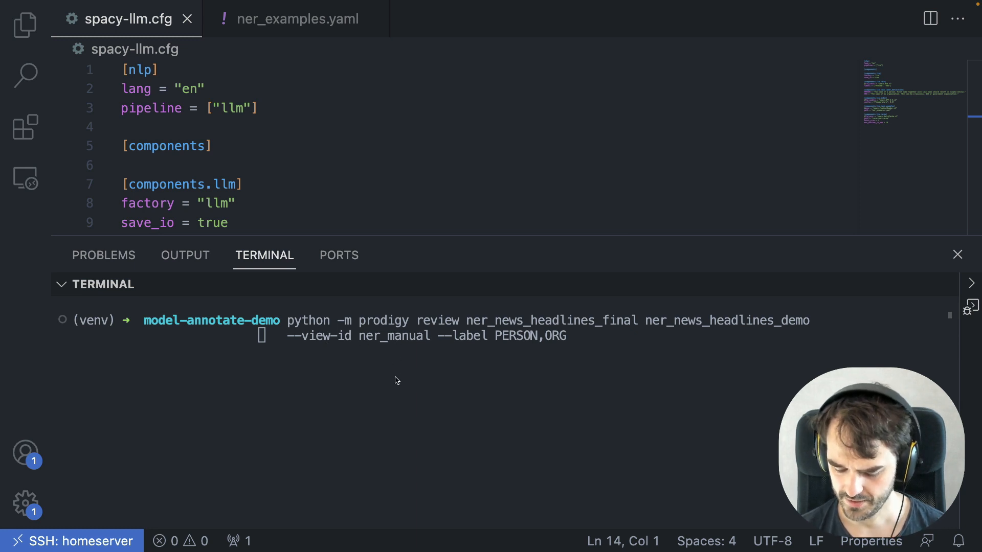
{"action": "left_click_drag", "start_coordinate": [397, 381], "coordinate": [398, 343]}
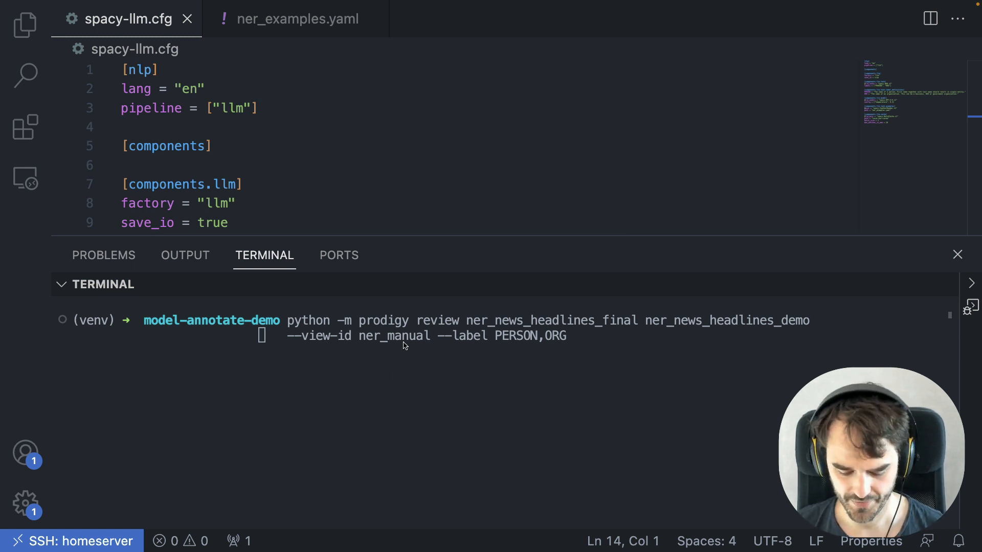
{"action": "left_click", "coordinate": [404, 343]}
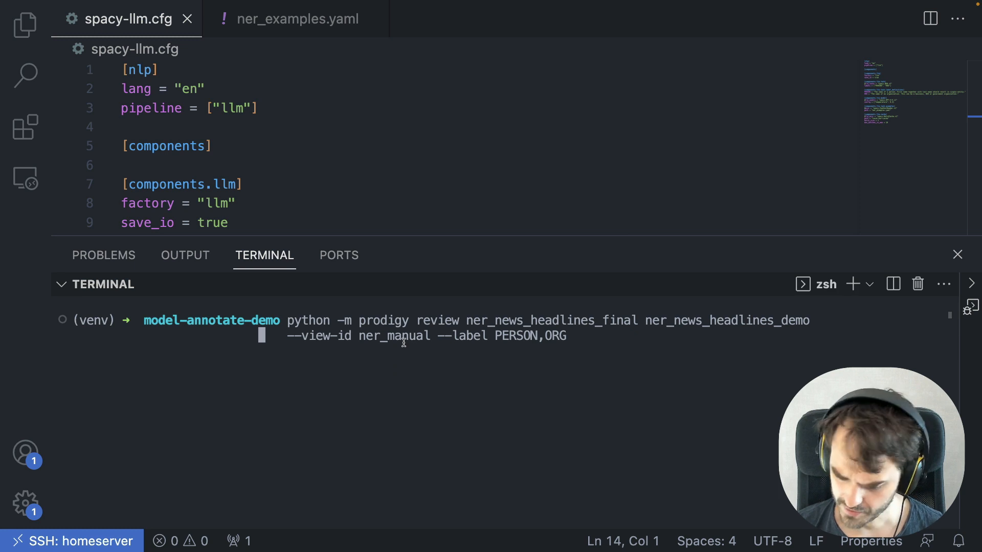
{"action": "key", "text": "Return"}
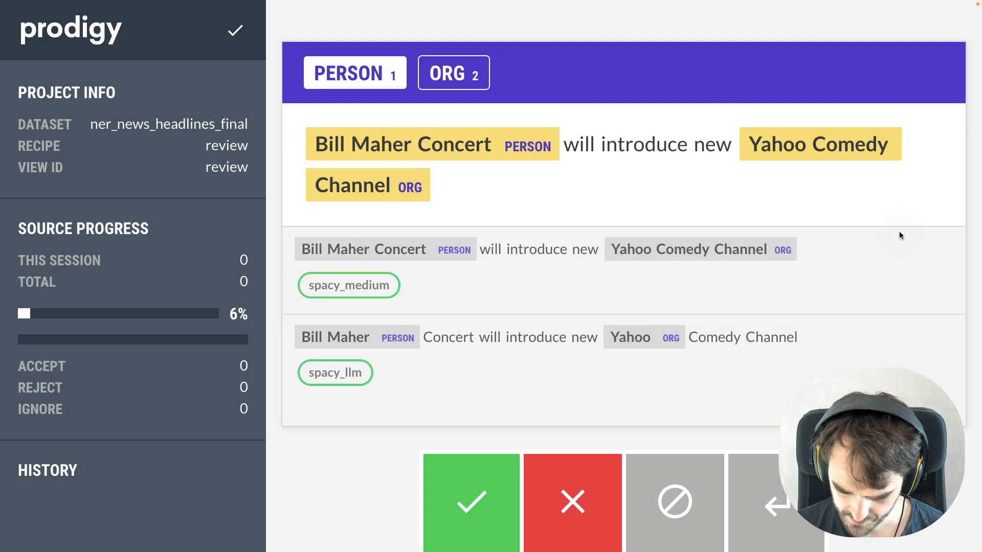
- Compare the spacy_medium and spacy_llm predictions for the Yahoo Comedy Channel headline in the Prodigy review interface
{"action": "mouse_move", "coordinate": [635, 13]}
{"action": "left_mouse_down"}
{"action": "mouse_move", "coordinate": [633, 28]}
{"action": "mouse_move", "coordinate": [645, 30]}
{"action": "left_mouse_up"}
{"action": "mouse_move", "coordinate": [373, 28]}
{"action": "left_mouse_down"}
{"action": "mouse_move", "coordinate": [364, 31]}
{"action": "mouse_move", "coordinate": [375, 24]}
{"action": "left_mouse_up"}
{"action": "left_click_drag", "start_coordinate": [446, 12], "coordinate": [445, 40]}
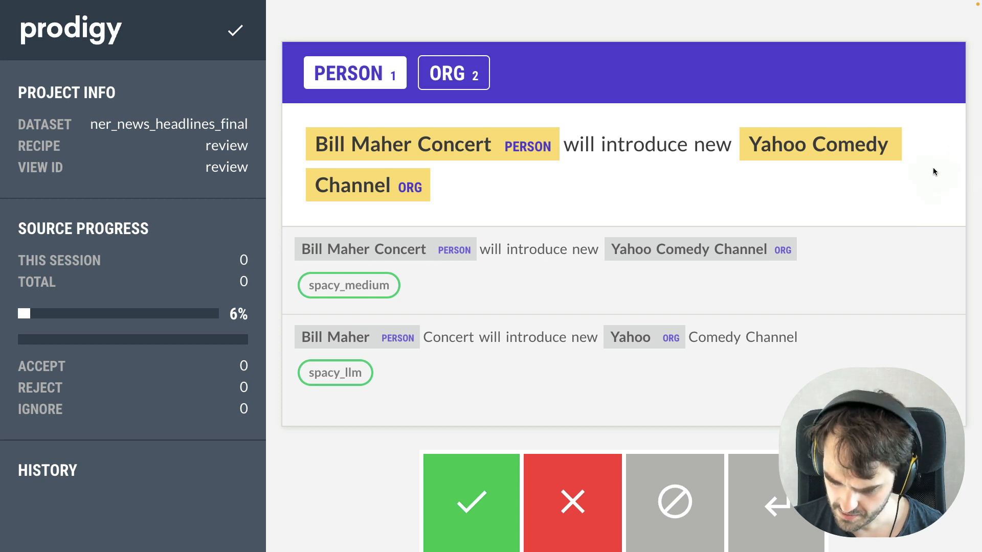
{"action": "mouse_move", "coordinate": [976, 220]}
{"action": "left_mouse_down"}
{"action": "mouse_move", "coordinate": [908, 175]}
{"action": "mouse_move", "coordinate": [921, 175]}
{"action": "mouse_move", "coordinate": [914, 189]}
{"action": "mouse_move", "coordinate": [909, 174]}
{"action": "left_mouse_up"}
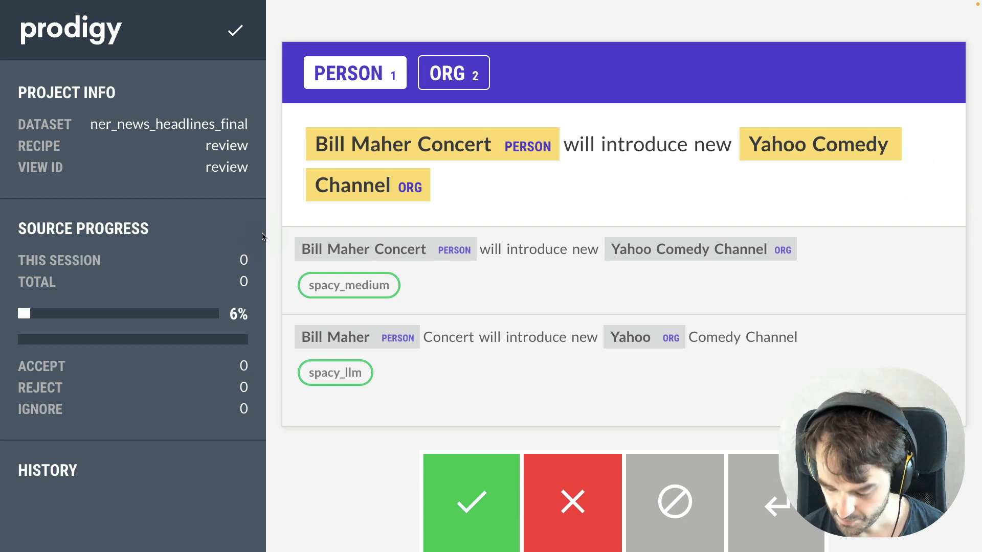
{"action": "mouse_move", "coordinate": [273, 238]}
{"action": "left_mouse_down"}
{"action": "mouse_move", "coordinate": [297, 277]}
{"action": "mouse_move", "coordinate": [293, 267]}
{"action": "mouse_move", "coordinate": [292, 361]}
{"action": "mouse_move", "coordinate": [295, 341]}
{"action": "left_mouse_up"}
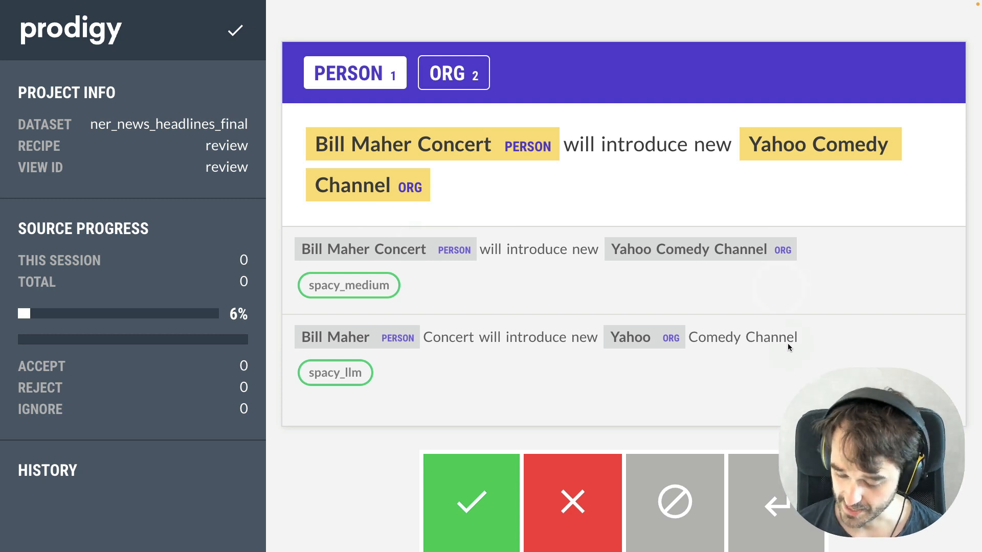
{"action": "mouse_move", "coordinate": [754, 195]}
{"action": "left_mouse_down"}
{"action": "mouse_move", "coordinate": [752, 230]}
{"action": "mouse_move", "coordinate": [763, 207]}
{"action": "left_mouse_up"}
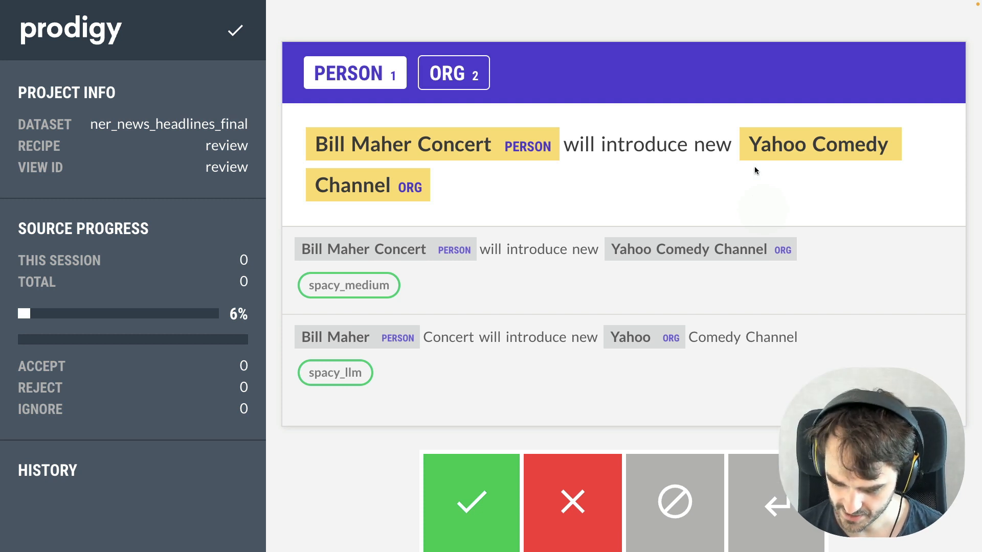
{"action": "mouse_move", "coordinate": [619, 226]}
{"action": "left_mouse_down"}
{"action": "mouse_move", "coordinate": [606, 253]}
{"action": "mouse_move", "coordinate": [749, 243]}
{"action": "mouse_move", "coordinate": [676, 222]}
{"action": "mouse_move", "coordinate": [615, 227]}
{"action": "left_mouse_up"}
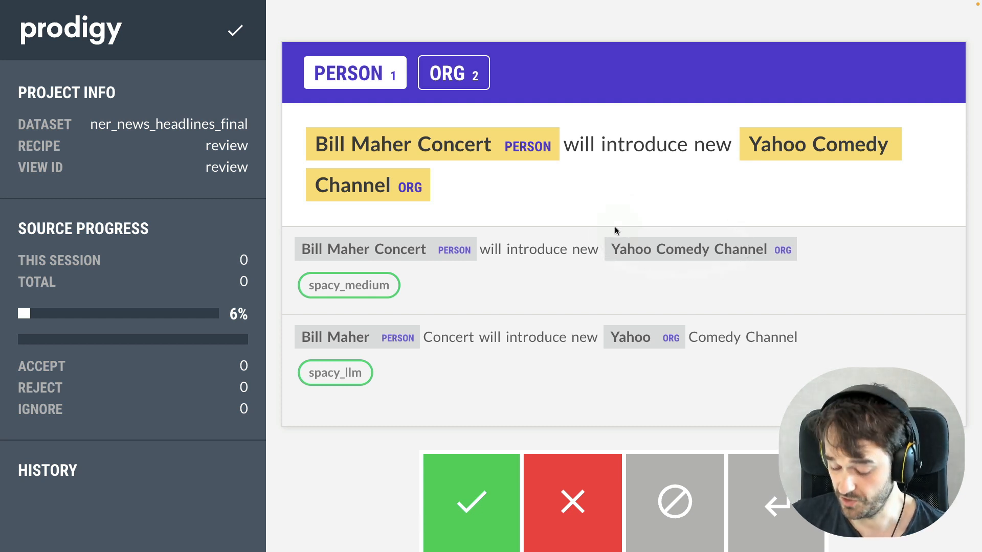
{"action": "mouse_move", "coordinate": [785, 221]}
{"action": "left_mouse_down"}
{"action": "mouse_move", "coordinate": [779, 248]}
{"action": "mouse_move", "coordinate": [794, 227]}
{"action": "left_mouse_up"}
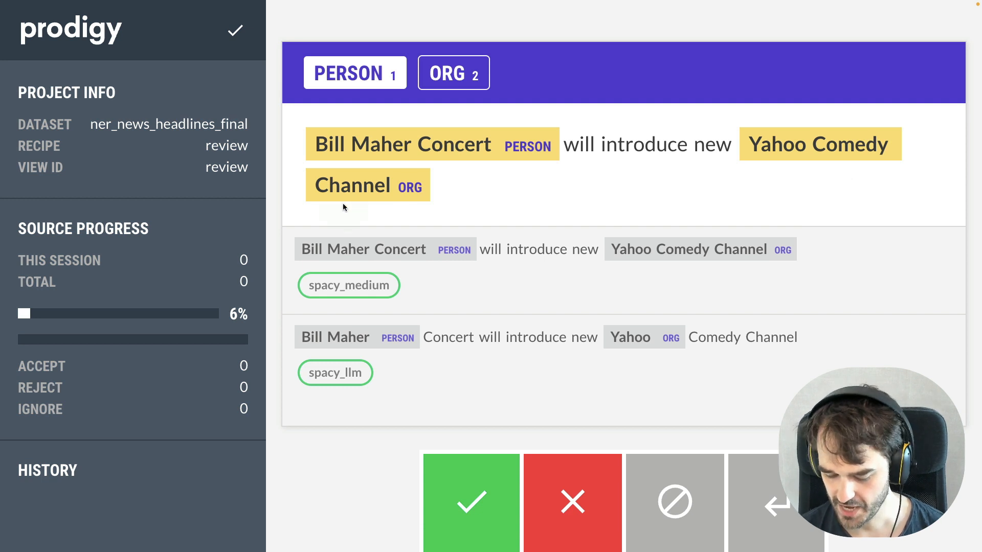
{"action": "mouse_move", "coordinate": [376, 233]}
{"action": "left_mouse_down"}
{"action": "mouse_move", "coordinate": [386, 272]}
{"action": "mouse_move", "coordinate": [376, 231]}
{"action": "left_mouse_up"}
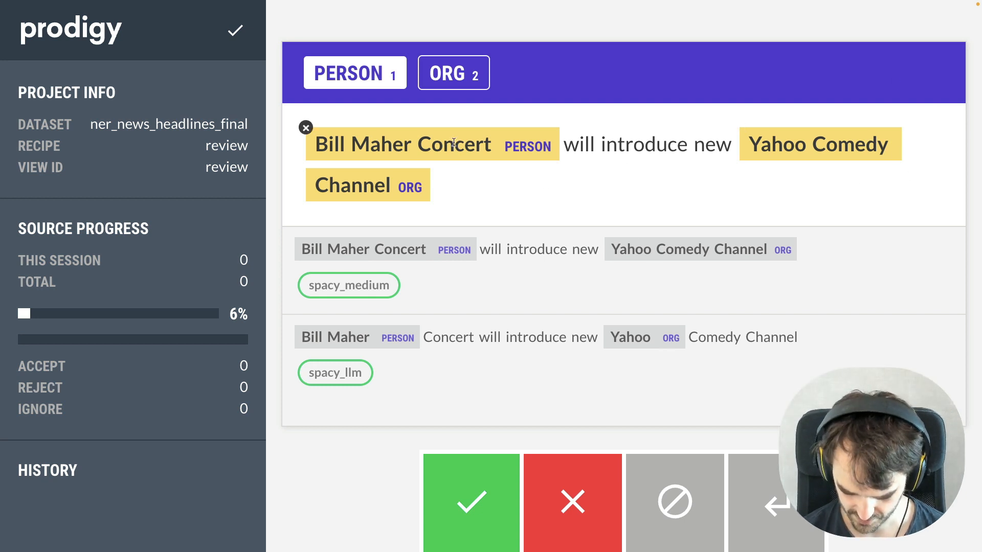
- Replace the "Bill Maher Concert" entity with "Bill Maher" as PERSON and accept the headline
{"action": "left_click", "coordinate": [305, 127]}
{"action": "left_click_drag", "start_coordinate": [320, 144], "coordinate": [375, 146]}
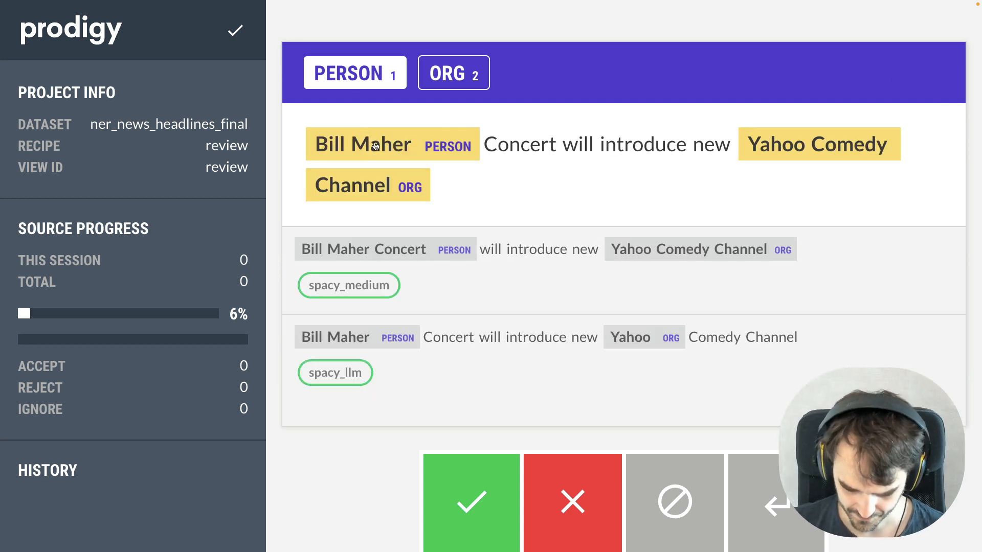
{"action": "key", "text": "a"}
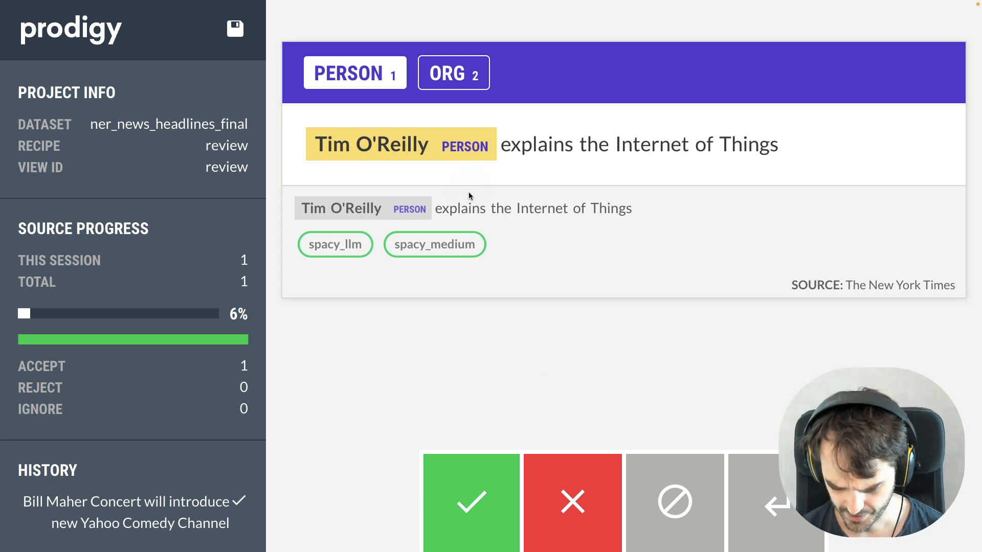
- Check both models' predictions for the Internet of Things headline and accept it as labelled
{"action": "mouse_move", "coordinate": [469, 199]}
{"action": "left_mouse_down"}
{"action": "mouse_move", "coordinate": [471, 166]}
{"action": "mouse_move", "coordinate": [480, 172]}
{"action": "left_mouse_up"}
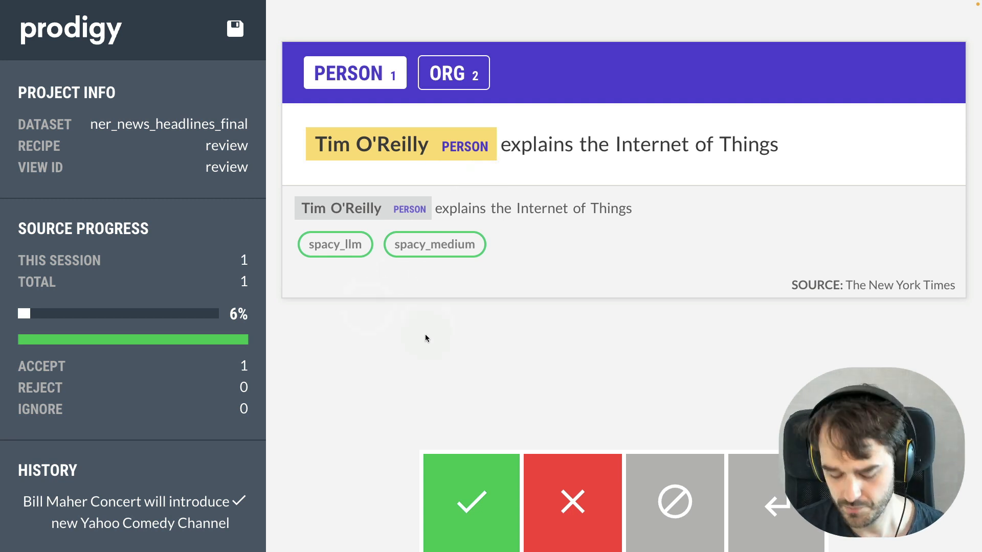
{"action": "left_click_drag", "start_coordinate": [374, 318], "coordinate": [375, 274]}
{"action": "left_click_drag", "start_coordinate": [366, 283], "coordinate": [380, 283]}
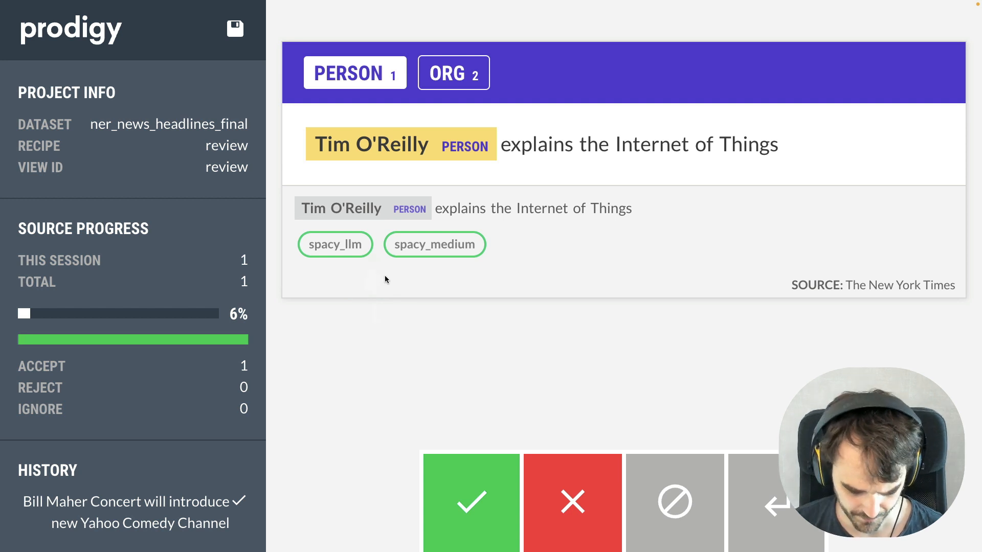
{"action": "key", "text": "a"}
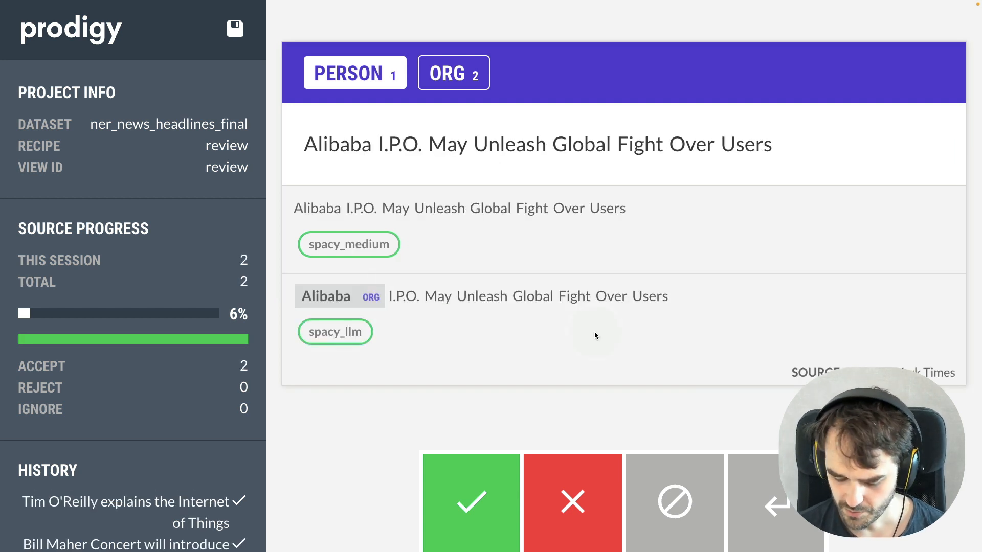
- Compare the spacy_medium and spacy_llm predictions for the Alibaba I.P.O. headline
{"action": "left_click_drag", "start_coordinate": [277, 251], "coordinate": [298, 222]}
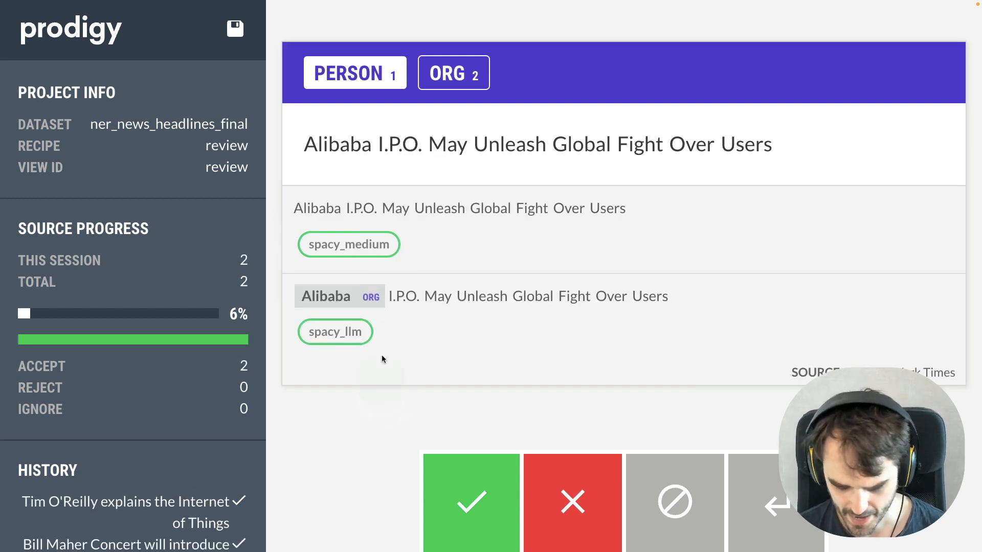
{"action": "mouse_move", "coordinate": [290, 279]}
{"action": "left_mouse_down"}
{"action": "mouse_move", "coordinate": [290, 319]}
{"action": "mouse_move", "coordinate": [401, 307]}
{"action": "mouse_move", "coordinate": [290, 276]}
{"action": "left_mouse_up"}
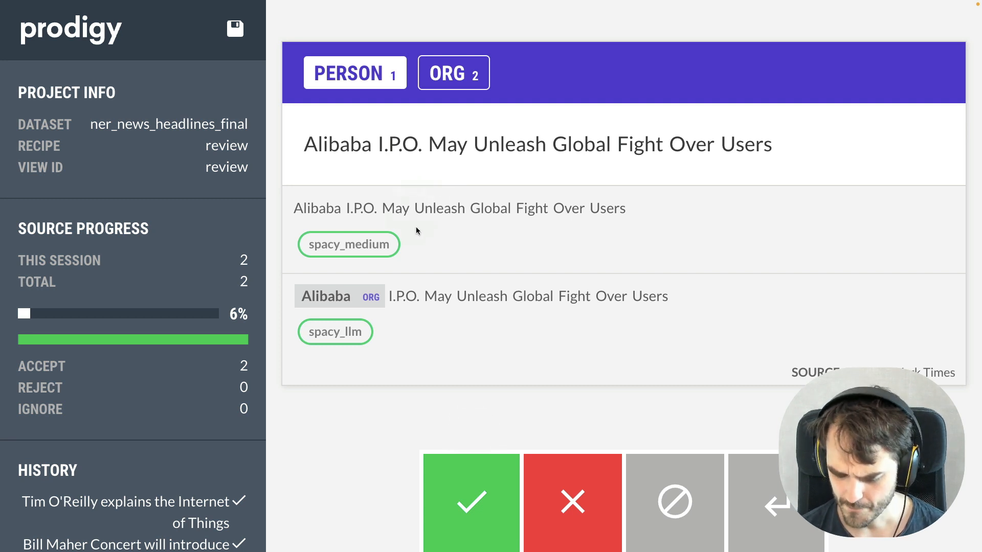
{"action": "left_click_drag", "start_coordinate": [414, 273], "coordinate": [404, 254]}
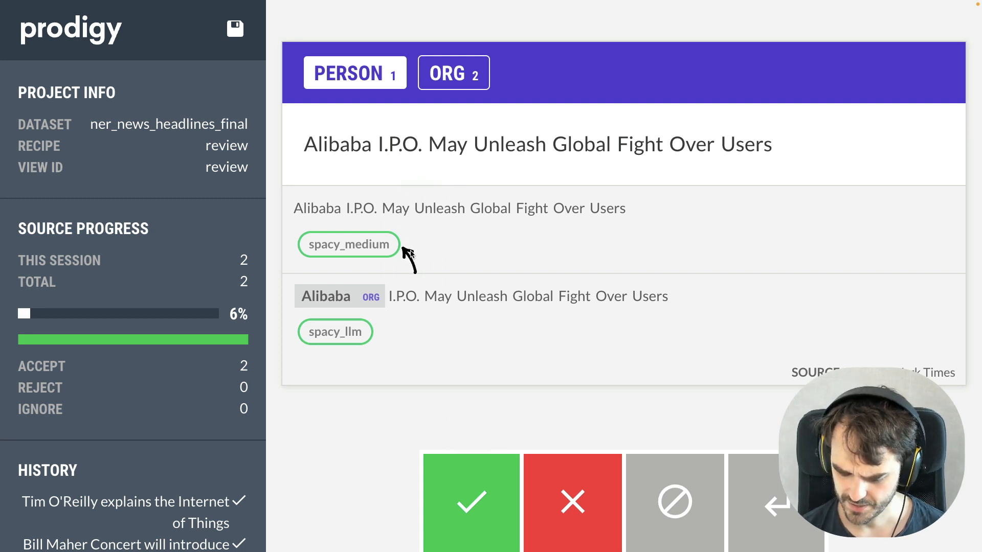
{"action": "mouse_move", "coordinate": [289, 198]}
{"action": "left_mouse_down"}
{"action": "mouse_move", "coordinate": [342, 237]}
{"action": "mouse_move", "coordinate": [352, 190]}
{"action": "mouse_move", "coordinate": [290, 195]}
{"action": "left_mouse_up"}
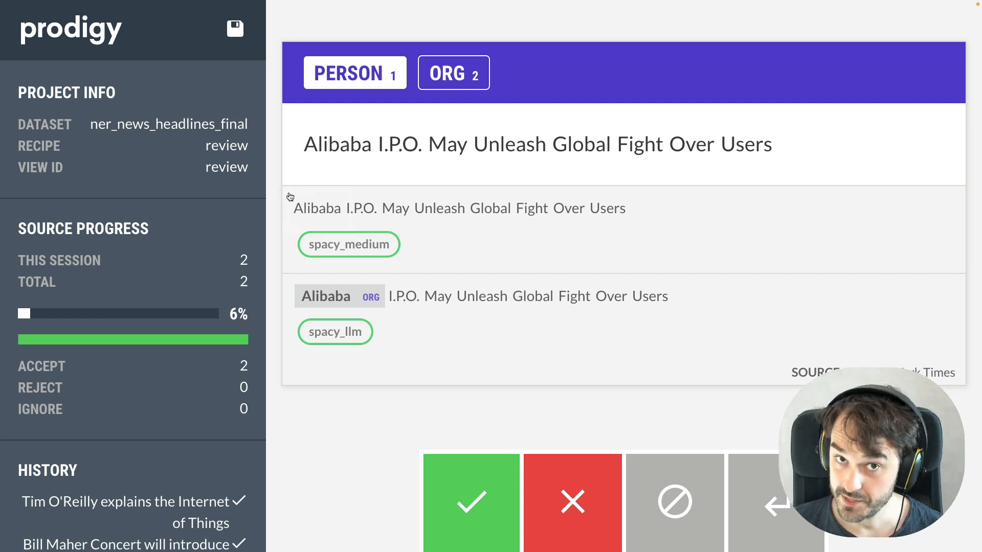
- Switch to the VS Code terminal, stop the running Prodigy server and clear the terminal
{"action": "key", "text": "ctrl+Right"}
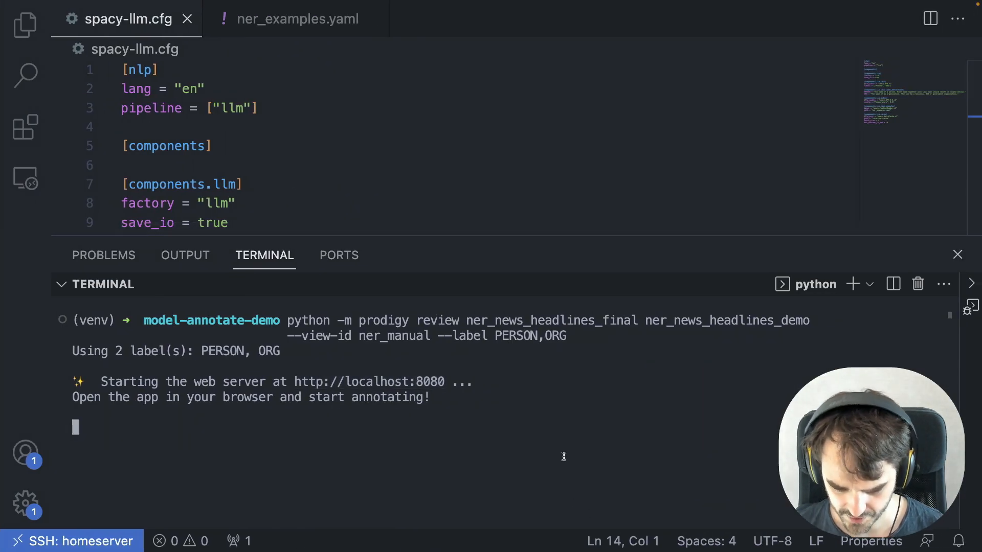
{"action": "key", "text": "ctrl+c"}
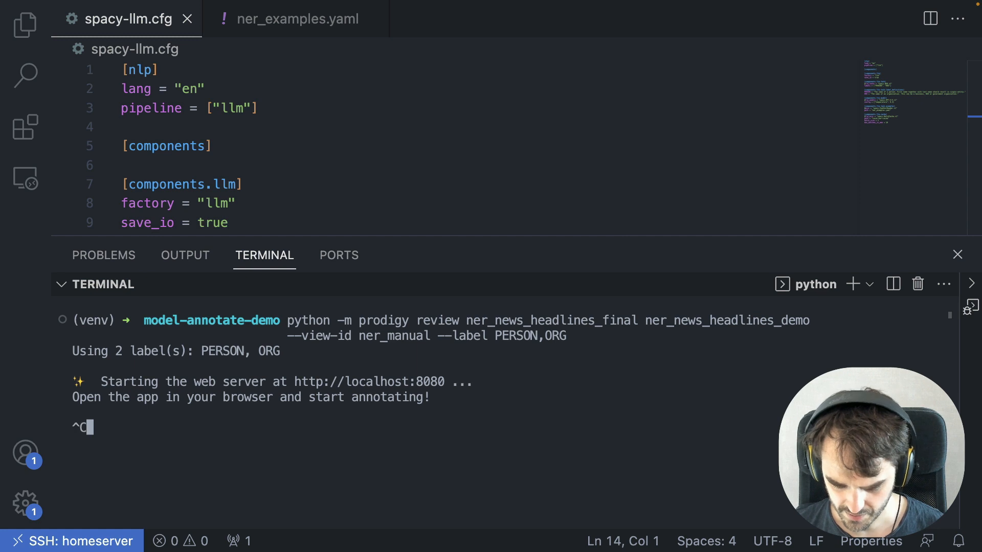
{"action": "type", "text": "clear"}
{"action": "key", "text": "Return"}
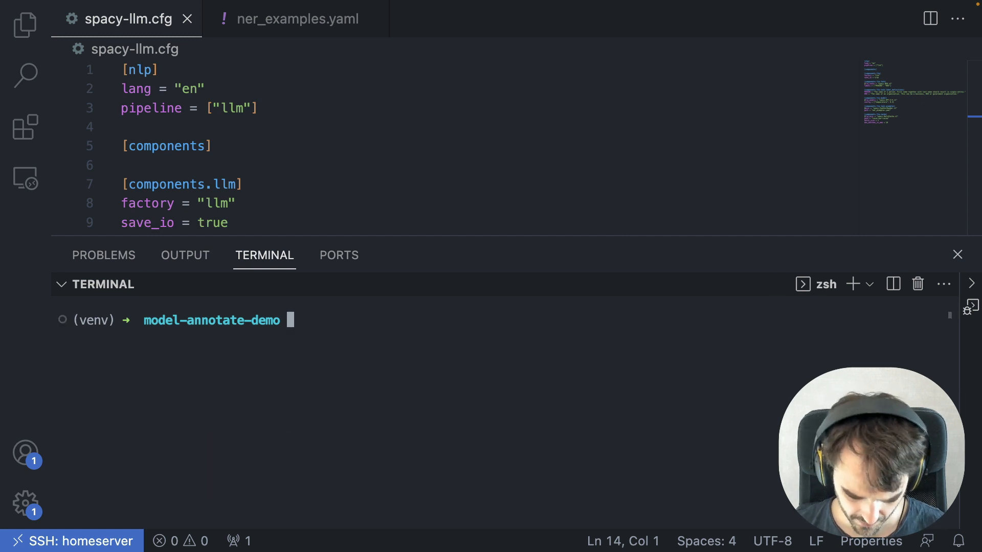
- Rerun the previous Prodigy review command with the "--auto-accept" option added
{"action": "key", "text": "Up"}
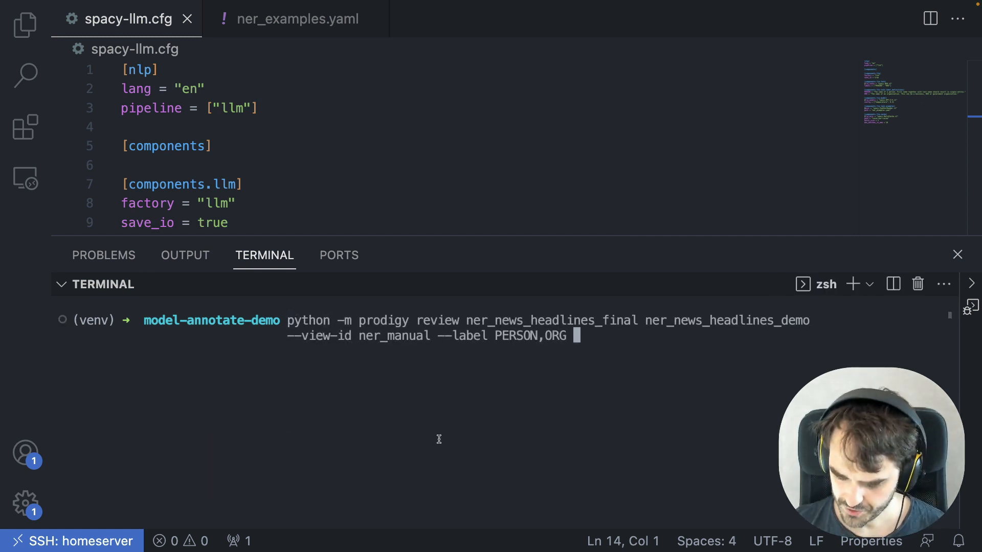
{"action": "type", "text": "--auto-ace"}
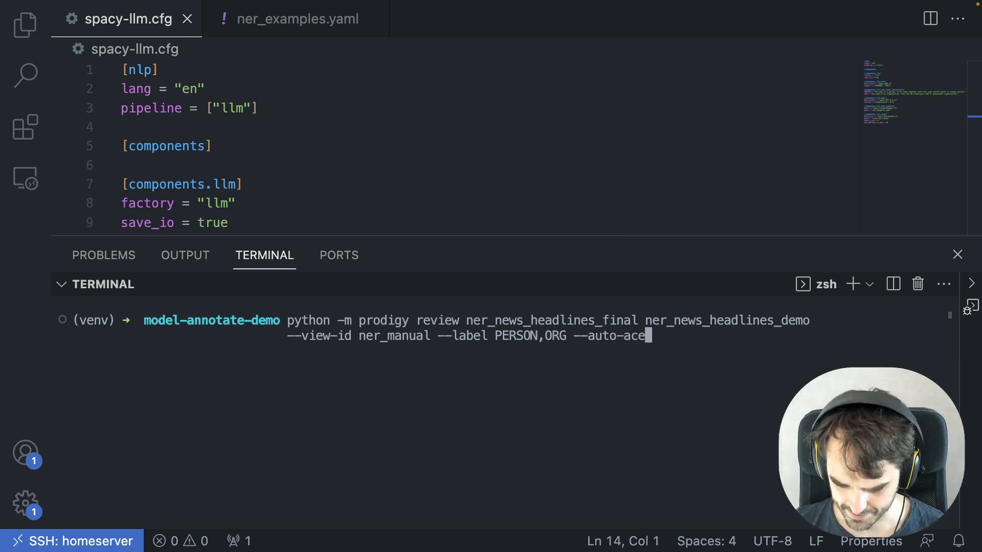
{"action": "key", "text": "BackSpace"}
{"action": "type", "text": "cept"}
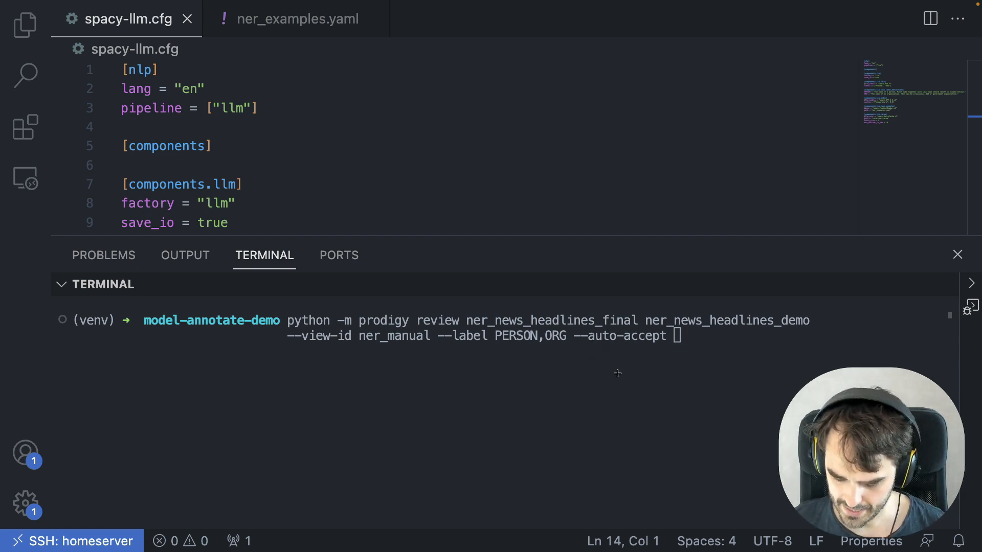
{"action": "key", "text": "Return"}
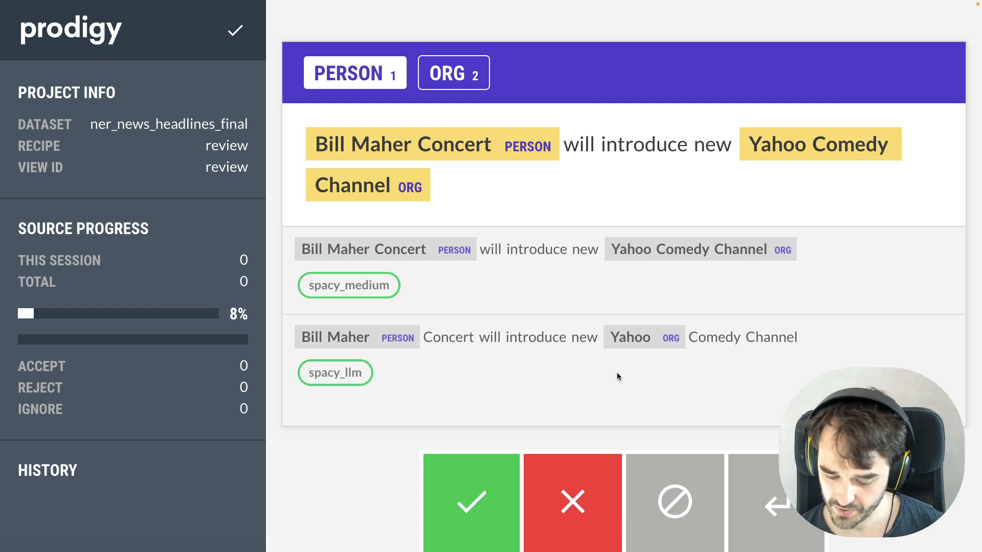
- Correct the "Bill Maher Concert" entity to "Bill Maher" as PERSON in the restarted review session and accept the headline
{"action": "left_click", "coordinate": [491, 143]}
{"action": "left_click_drag", "start_coordinate": [311, 144], "coordinate": [371, 146]}
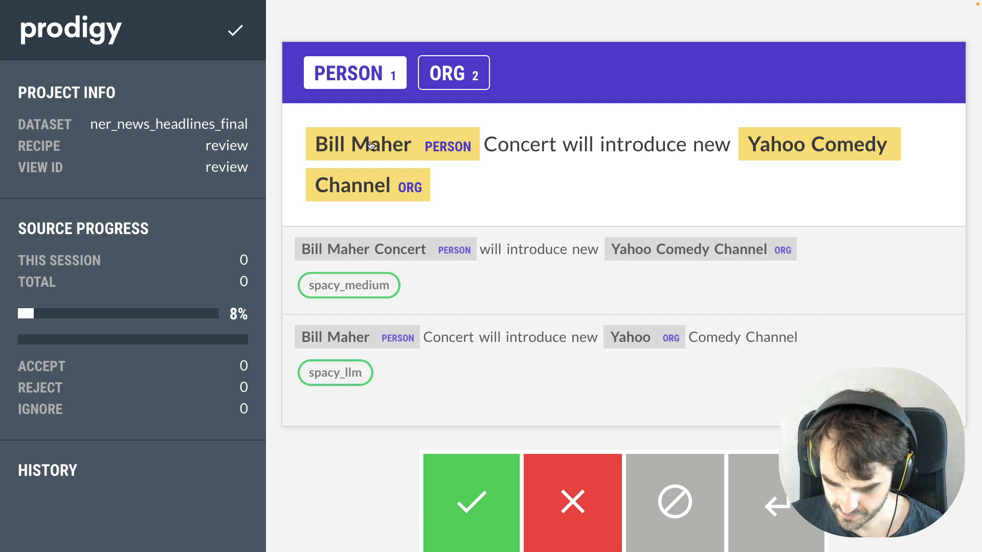
{"action": "key", "text": "a"}
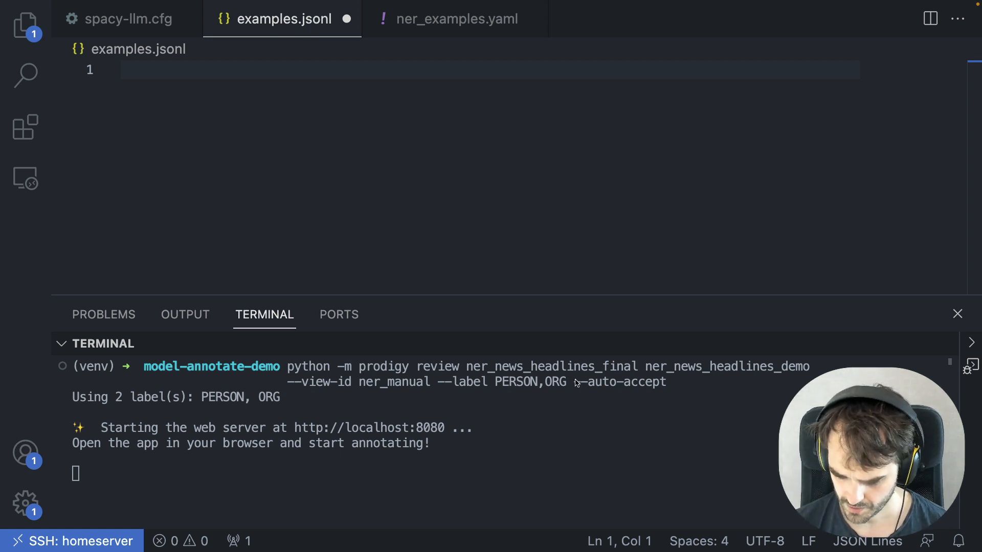
- Examine the --auto-accept option in the review command and view the language model pipeline settings in spacy-llm.cfg
{"action": "mouse_move", "coordinate": [568, 369]}
{"action": "left_mouse_down"}
{"action": "mouse_move", "coordinate": [612, 403]}
{"action": "mouse_move", "coordinate": [680, 396]}
{"action": "mouse_move", "coordinate": [610, 372]}
{"action": "mouse_move", "coordinate": [555, 369]}
{"action": "mouse_move", "coordinate": [569, 379]}
{"action": "left_mouse_up"}
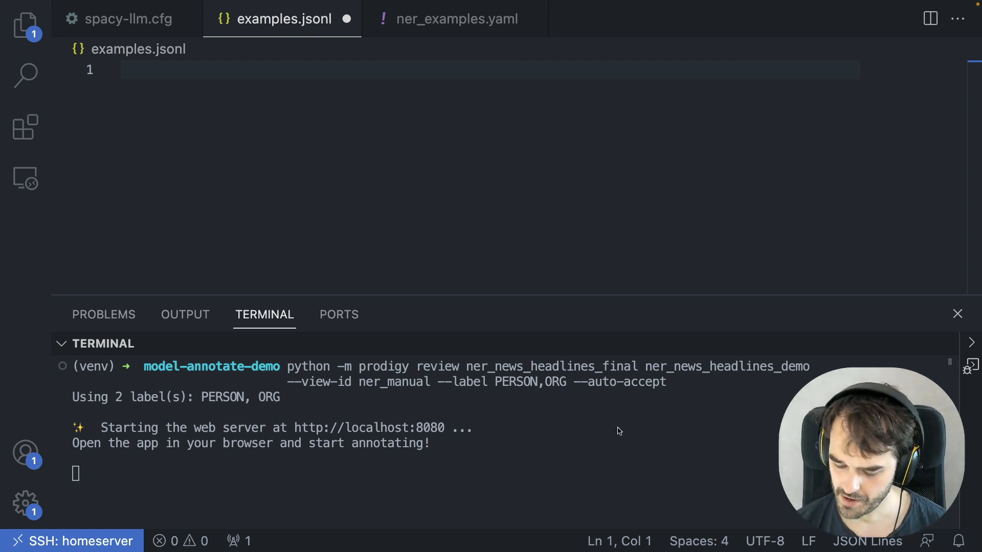
{"action": "left_click_drag", "start_coordinate": [618, 429], "coordinate": [618, 394]}
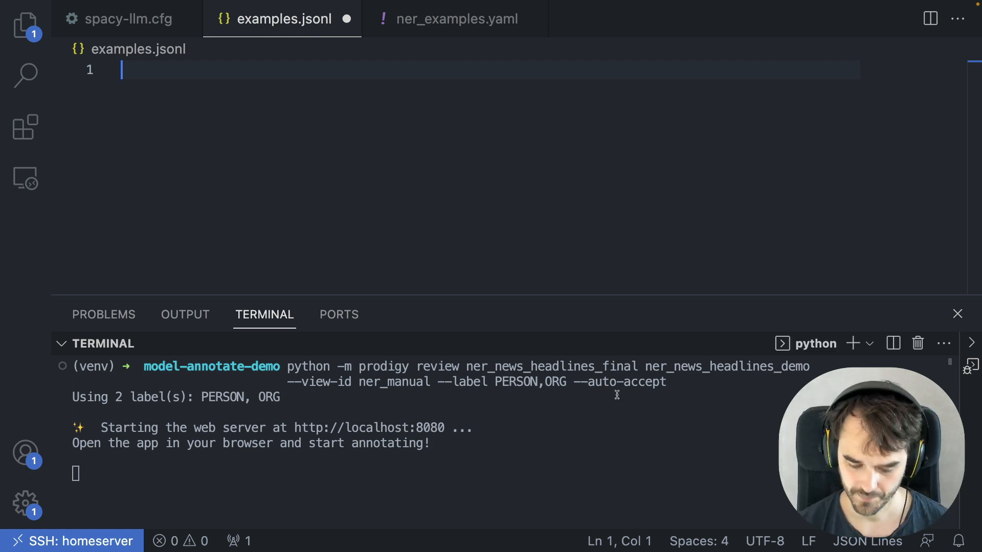
{"action": "left_click", "coordinate": [134, 23]}
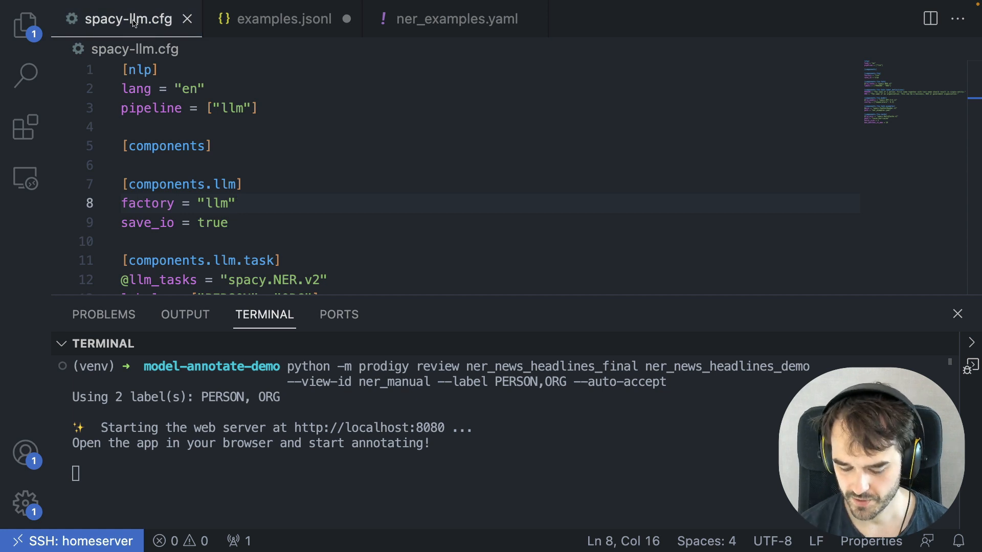
{"action": "mouse_move", "coordinate": [71, 109]}
{"action": "left_mouse_down"}
{"action": "mouse_move", "coordinate": [61, 72]}
{"action": "mouse_move", "coordinate": [73, 74]}
{"action": "left_mouse_up"}
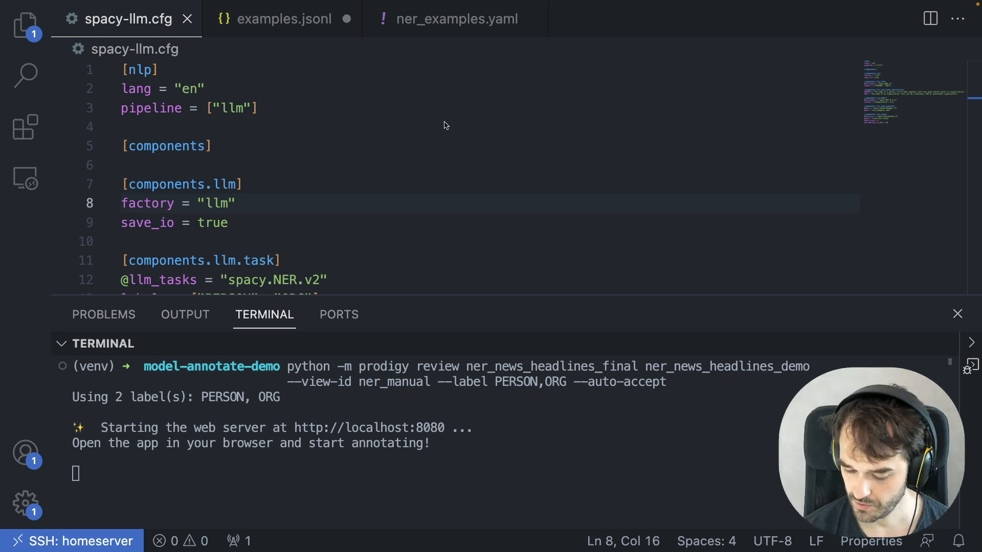
- Handwrite a boxed "pattern matching" note over the open configuration file, with "spaCy universe" and "huggingface" below it
{"action": "mouse_move", "coordinate": [433, 102]}
{"action": "left_mouse_down"}
{"action": "mouse_move", "coordinate": [435, 136]}
{"action": "mouse_move", "coordinate": [450, 99]}
{"action": "mouse_move", "coordinate": [471, 116]}
{"action": "mouse_move", "coordinate": [483, 97]}
{"action": "mouse_move", "coordinate": [491, 110]}
{"action": "mouse_move", "coordinate": [559, 83]}
{"action": "mouse_move", "coordinate": [555, 92]}
{"action": "mouse_move", "coordinate": [681, 77]}
{"action": "left_mouse_up"}
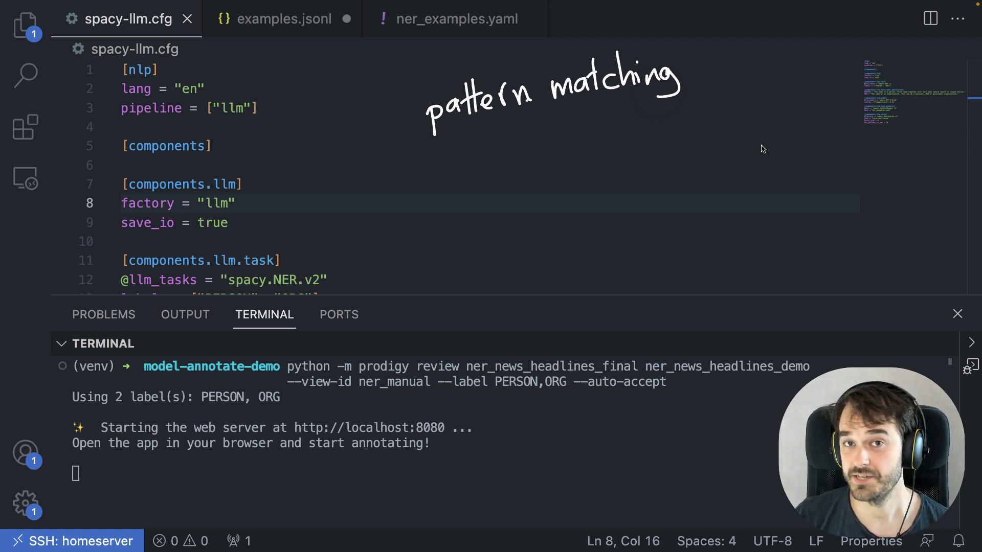
{"action": "mouse_move", "coordinate": [397, 82]}
{"action": "left_mouse_down"}
{"action": "mouse_move", "coordinate": [662, 128]}
{"action": "mouse_move", "coordinate": [700, 23]}
{"action": "mouse_move", "coordinate": [373, 91]}
{"action": "left_mouse_up"}
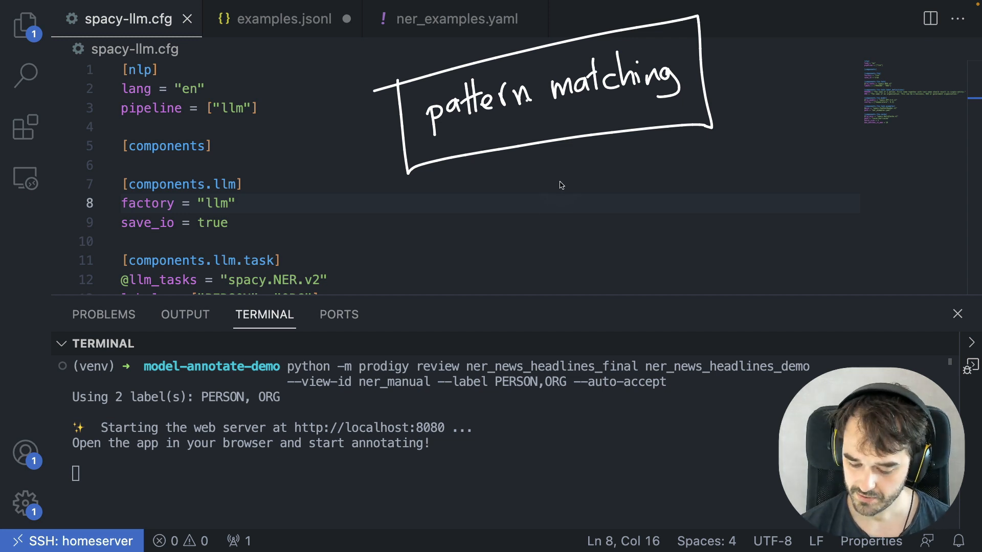
{"action": "mouse_move", "coordinate": [563, 180]}
{"action": "left_mouse_down"}
{"action": "mouse_move", "coordinate": [552, 197]}
{"action": "mouse_move", "coordinate": [626, 171]}
{"action": "mouse_move", "coordinate": [791, 174]}
{"action": "left_mouse_up"}
{"action": "mouse_move", "coordinate": [575, 236]}
{"action": "left_mouse_down"}
{"action": "mouse_move", "coordinate": [603, 255]}
{"action": "mouse_move", "coordinate": [631, 258]}
{"action": "mouse_move", "coordinate": [654, 246]}
{"action": "mouse_move", "coordinate": [795, 235]}
{"action": "left_mouse_up"}
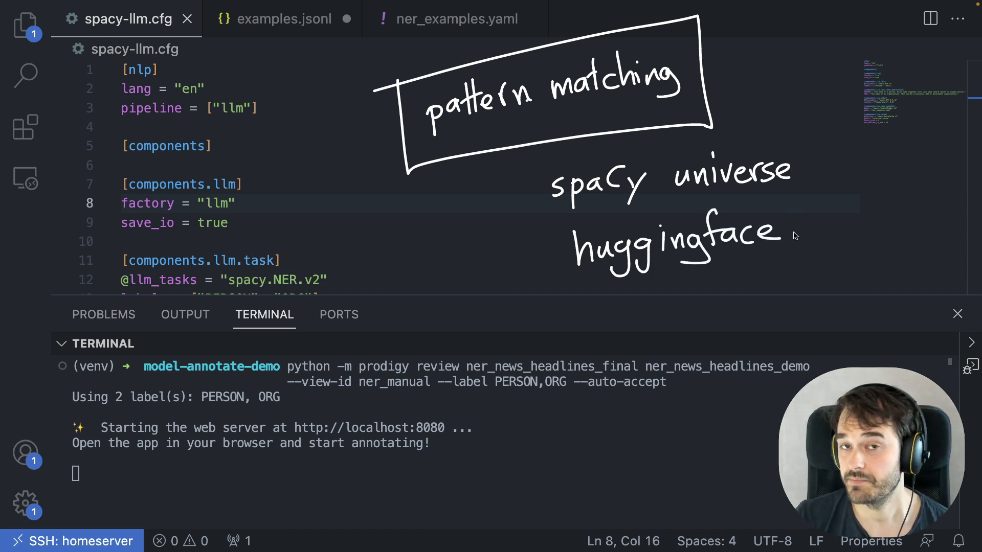